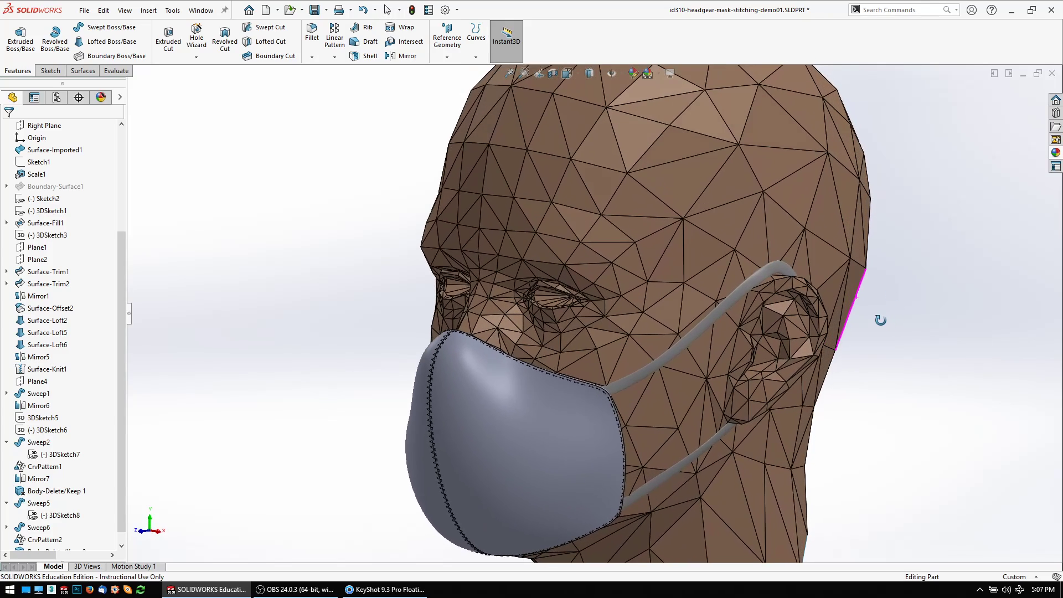
scroll(432, 394, down, 4)
scroll(435, 392, down, 4)
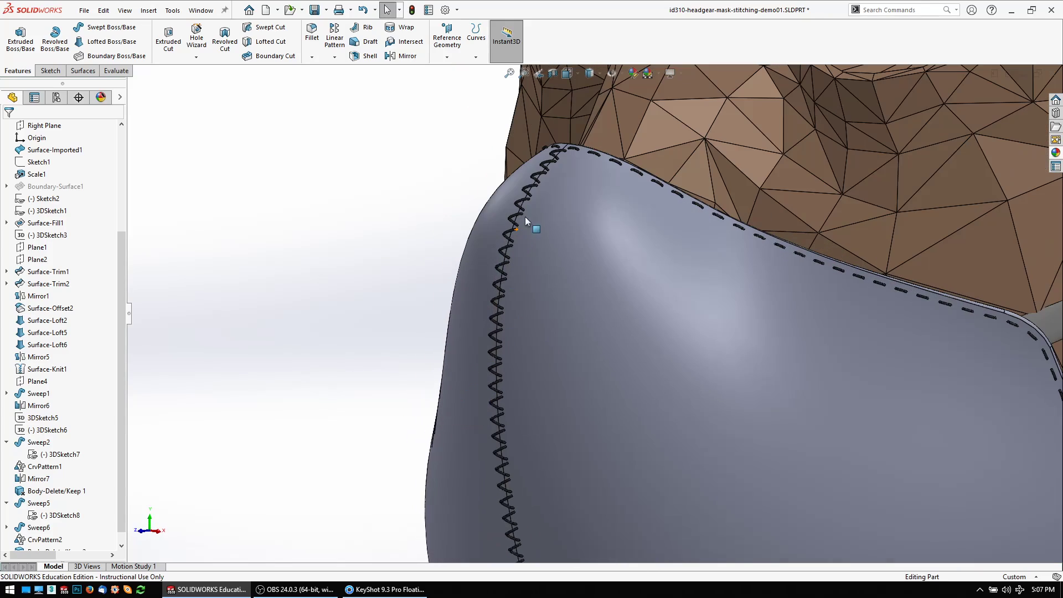
Select the stitch features from 3DSketch5 through Body-Delete/Keep2 in the FeatureManager.
middle_drag(782, 286, 619, 338)
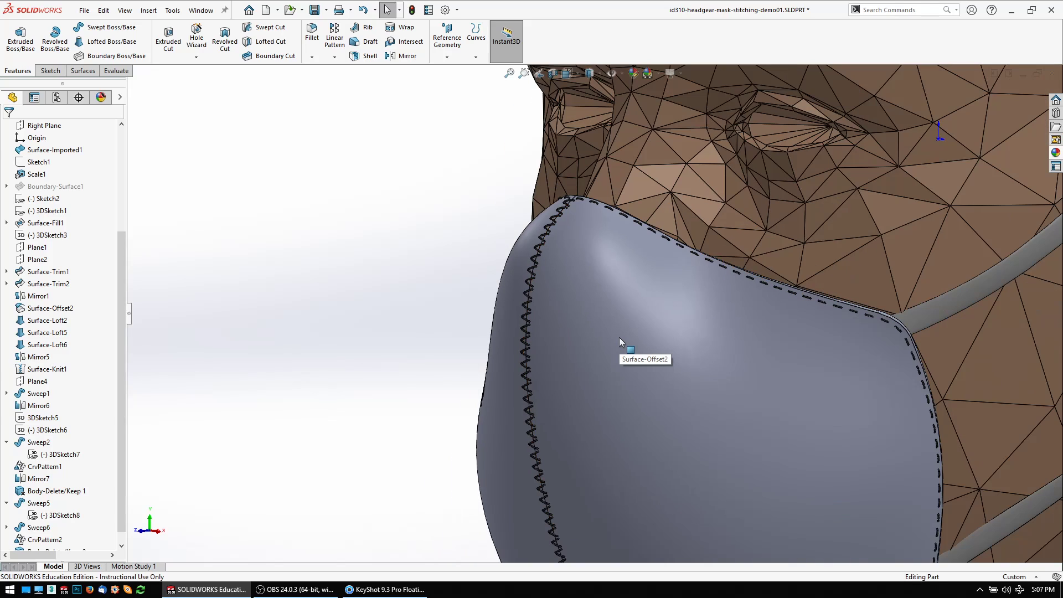
scroll(619, 337, down, 3)
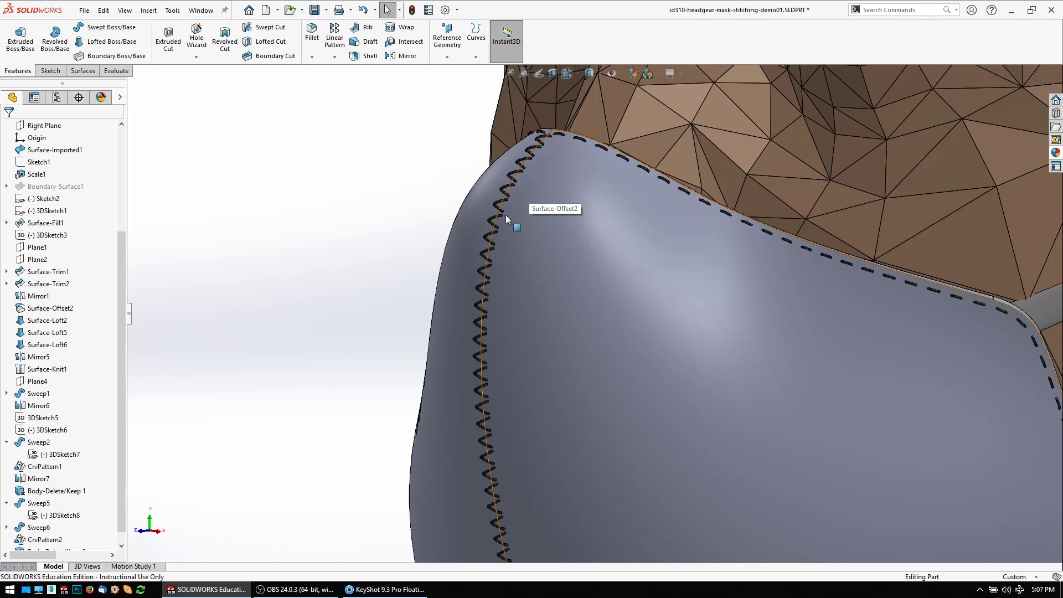
scroll(556, 357, up, 3)
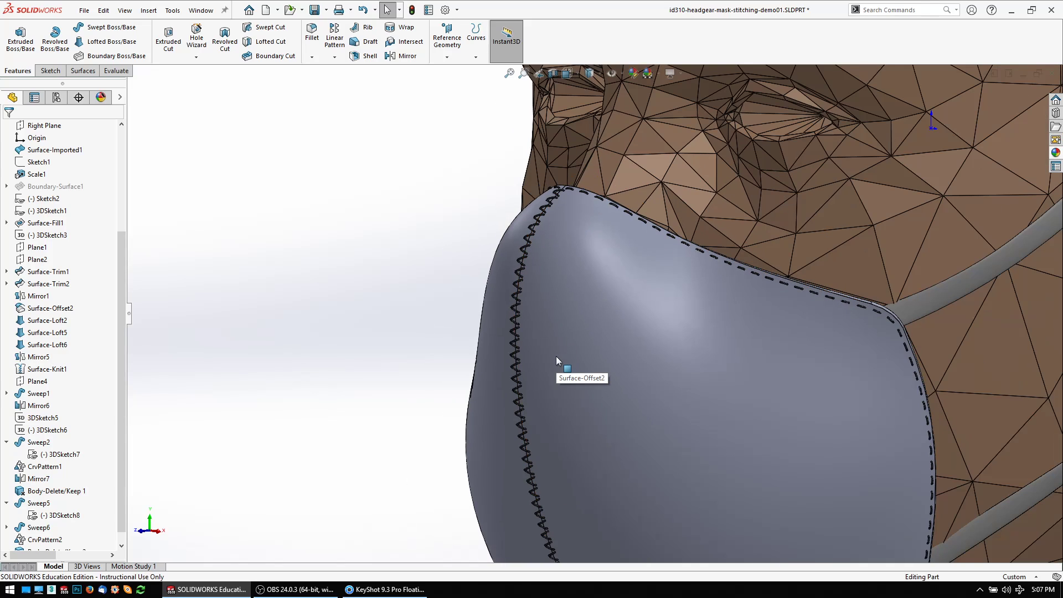
scroll(556, 356, up, 2)
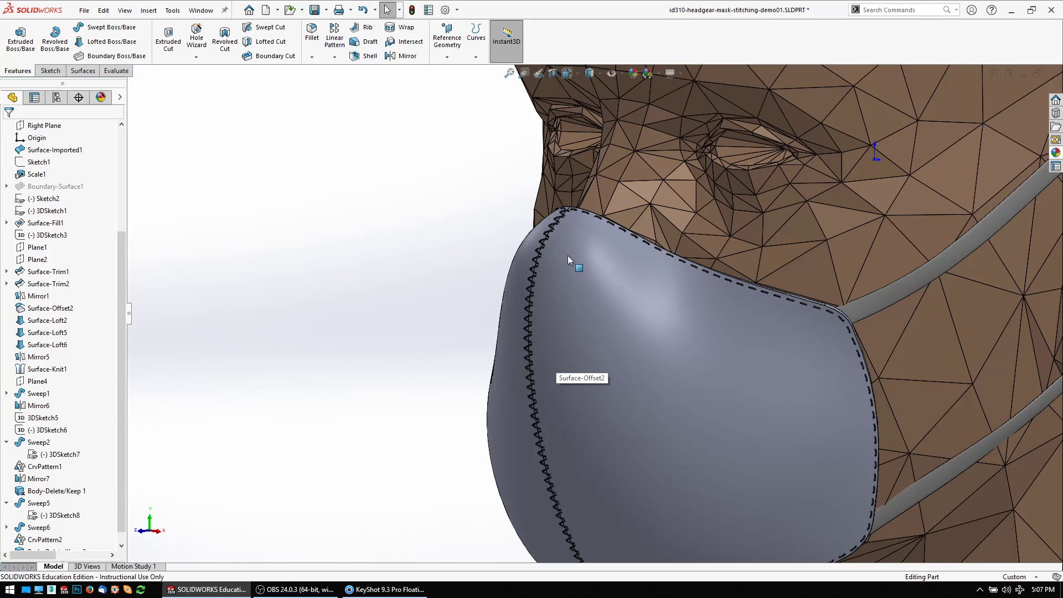
scroll(608, 280, up, 2)
scroll(608, 280, up, 2)
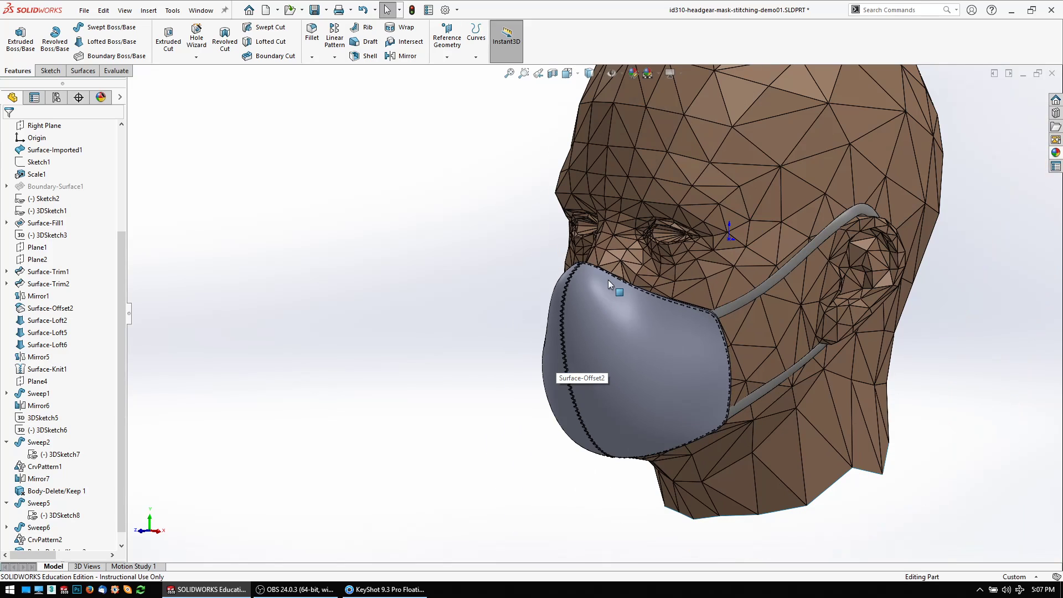
middle_drag(573, 292, 632, 291)
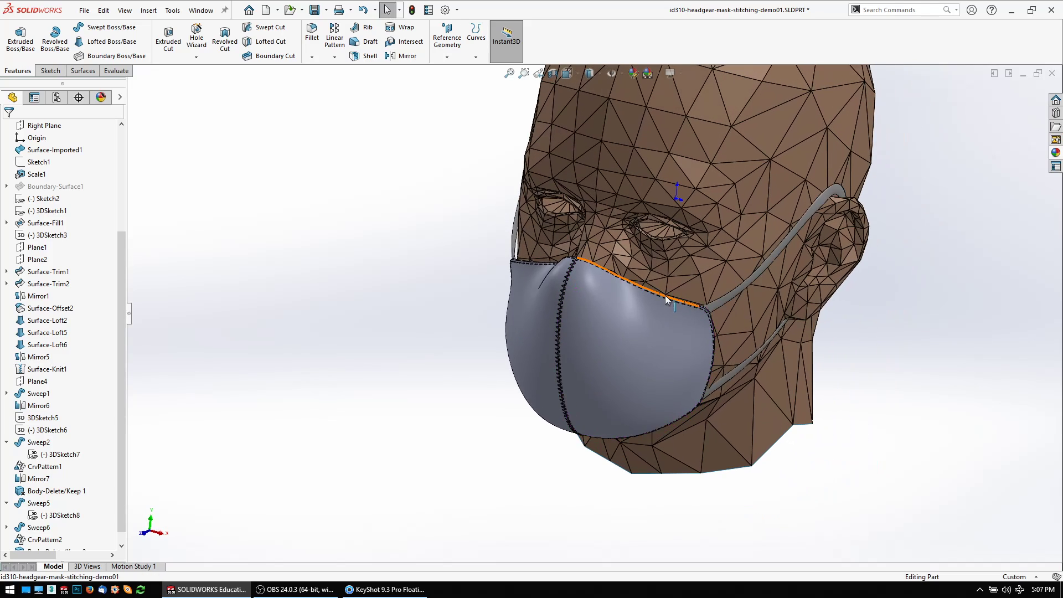
scroll(651, 293, down, 4)
scroll(648, 295, down, 2)
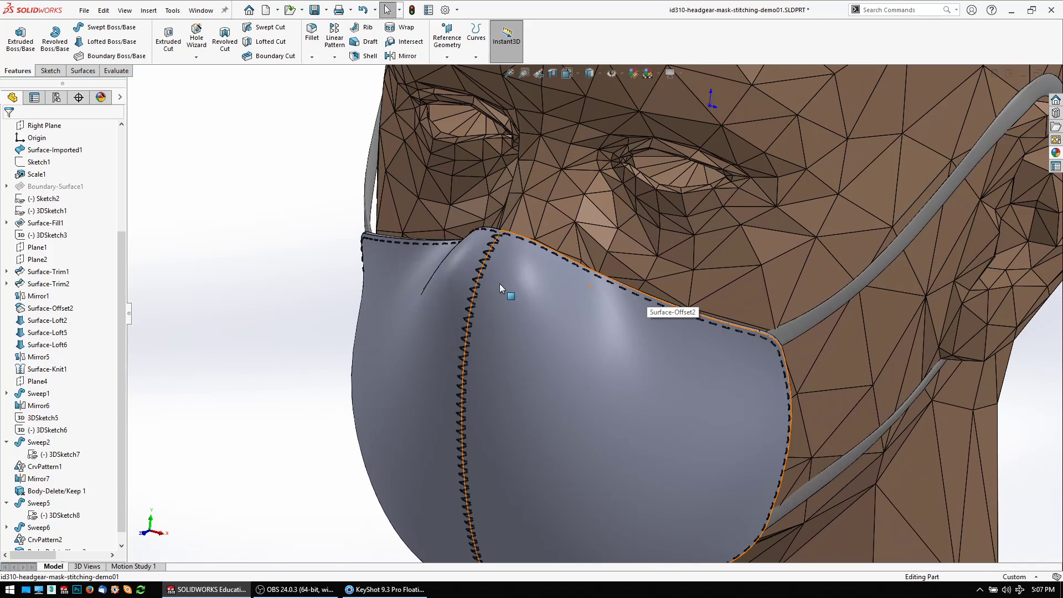
scroll(543, 288, down, 2)
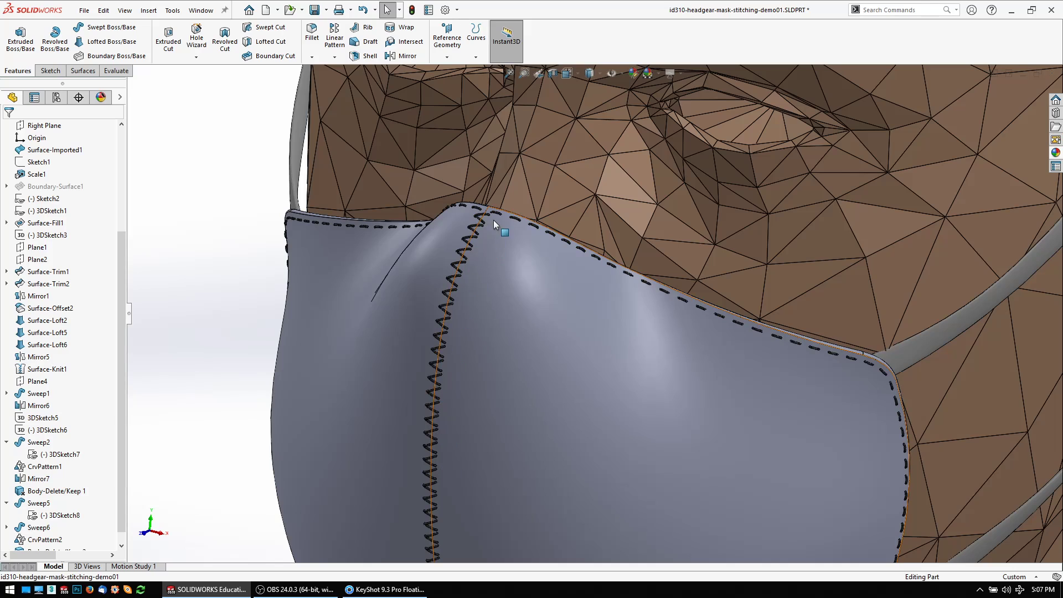
scroll(494, 221, up, 3)
scroll(451, 382, up, 2)
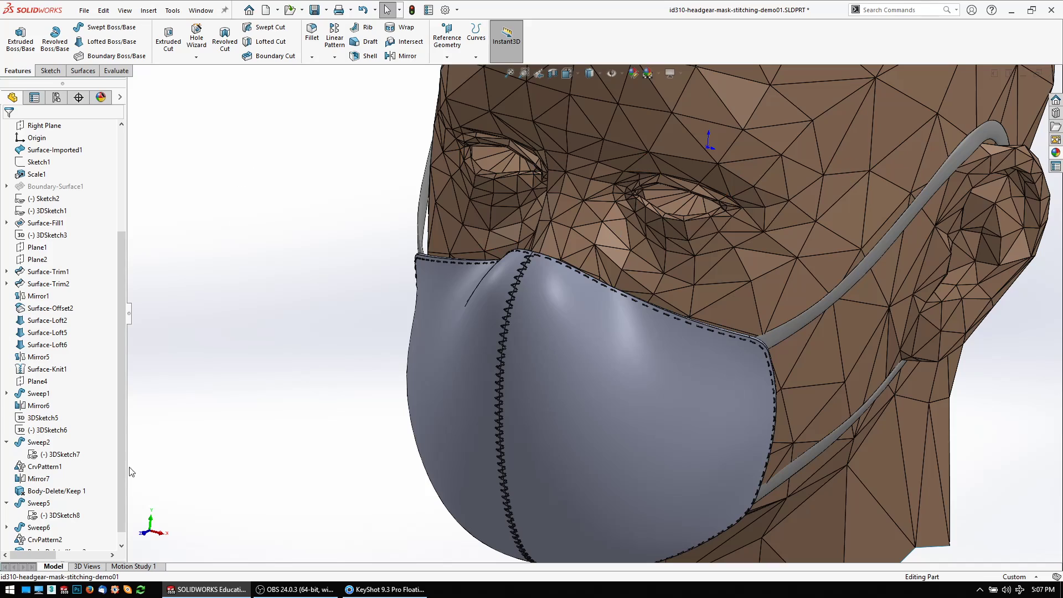
scroll(125, 482, down, 1)
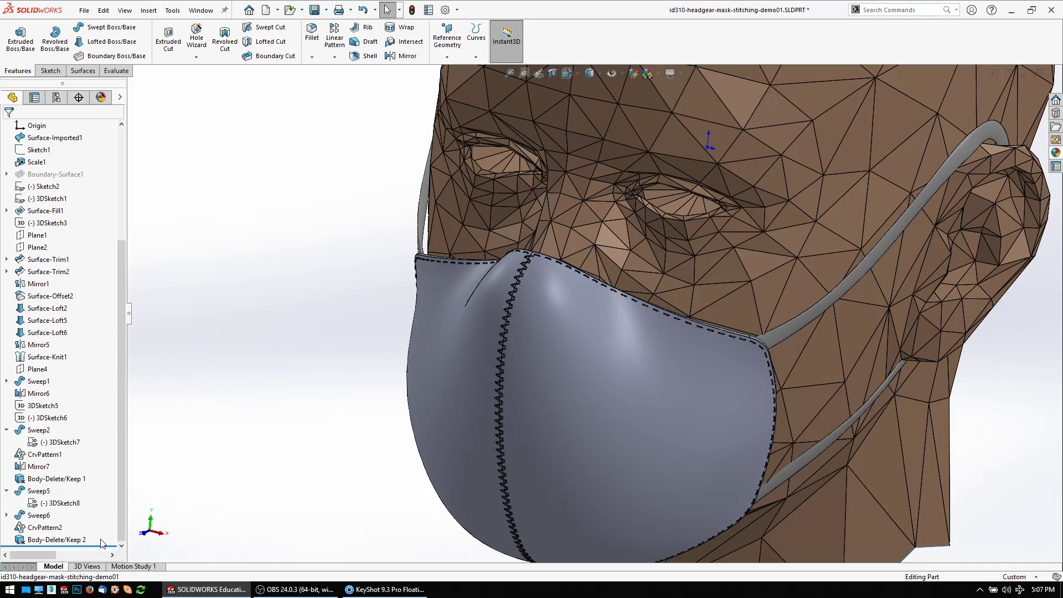
click(30, 481)
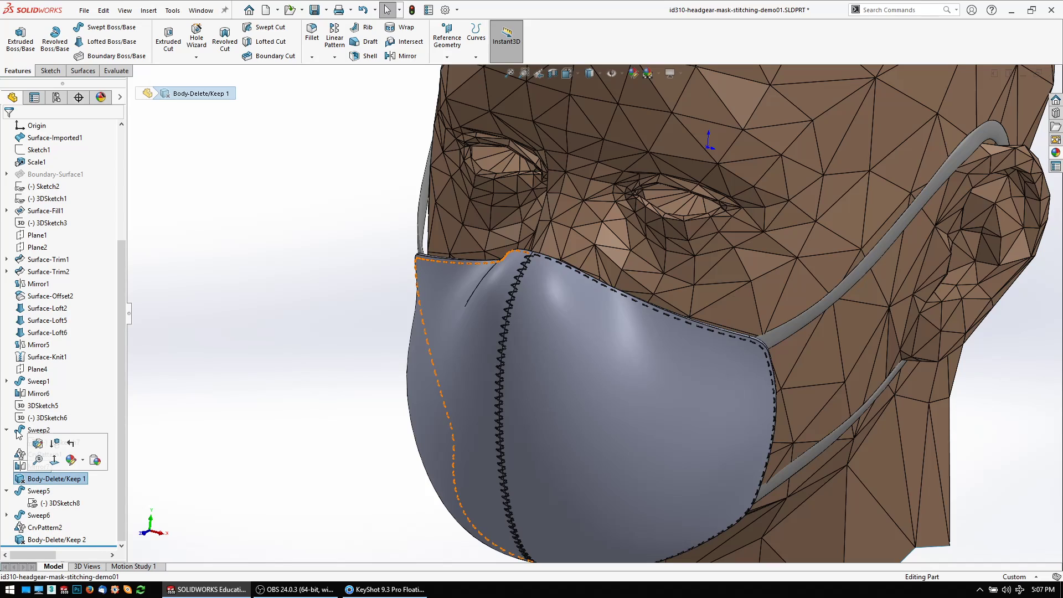
click(38, 431)
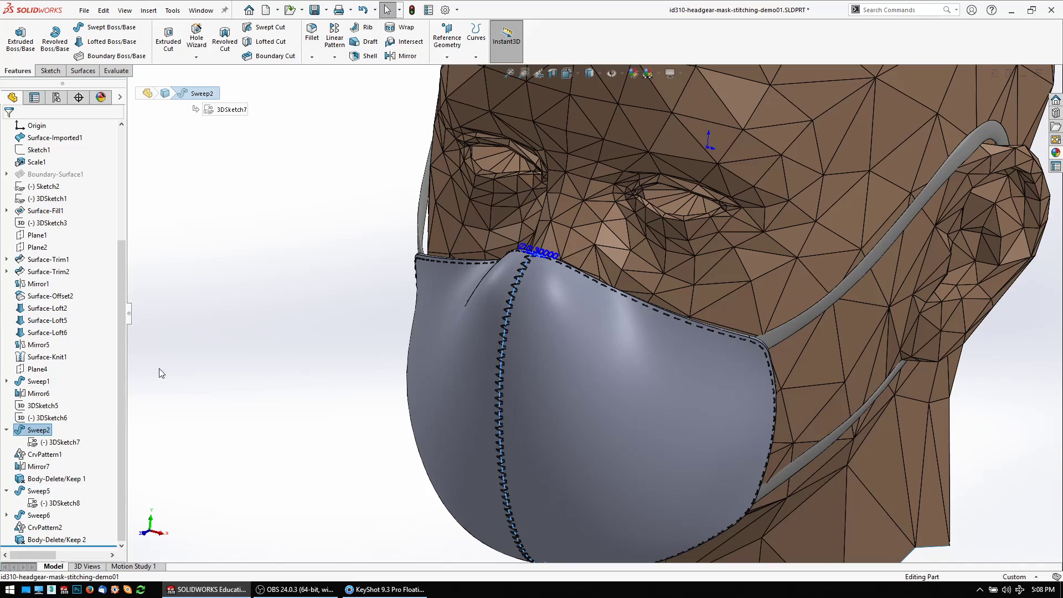
click(44, 406)
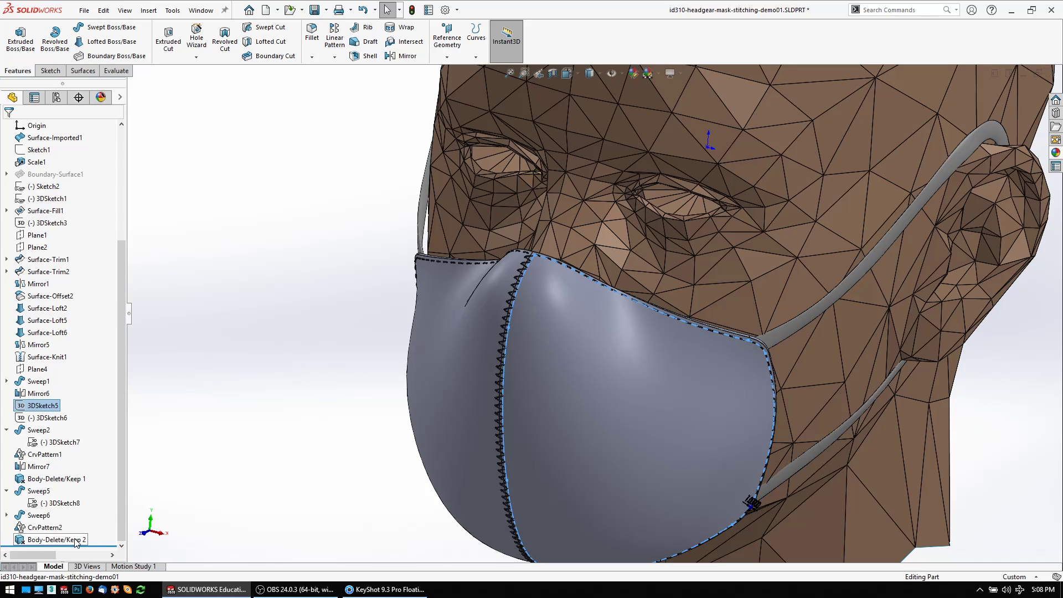
shift+click(57, 540)
right_click(57, 540)
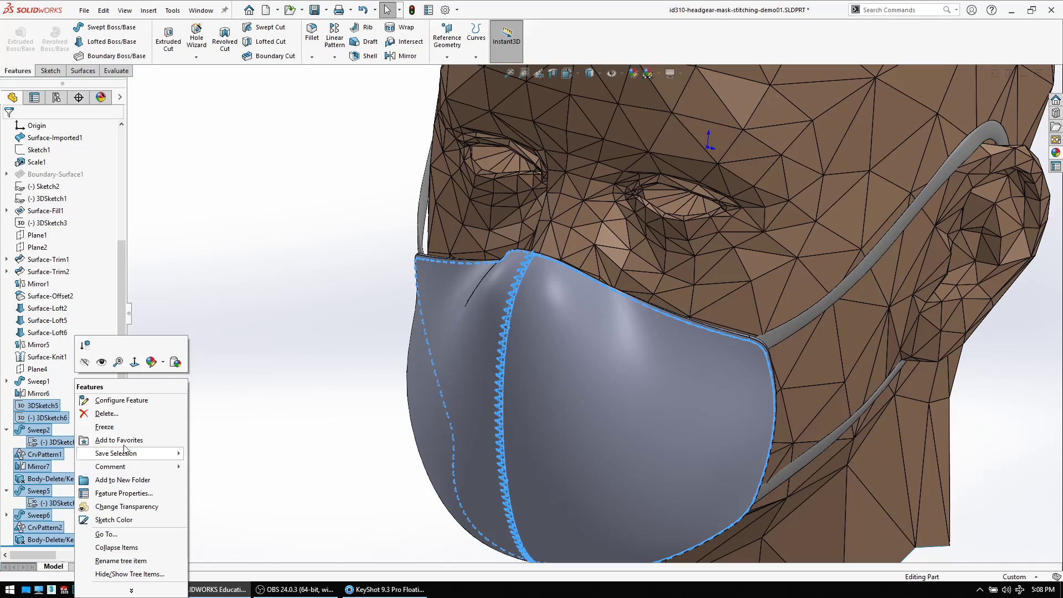
Delete them with child and absorbed features included, leaving the mask shell plain.
click(106, 413)
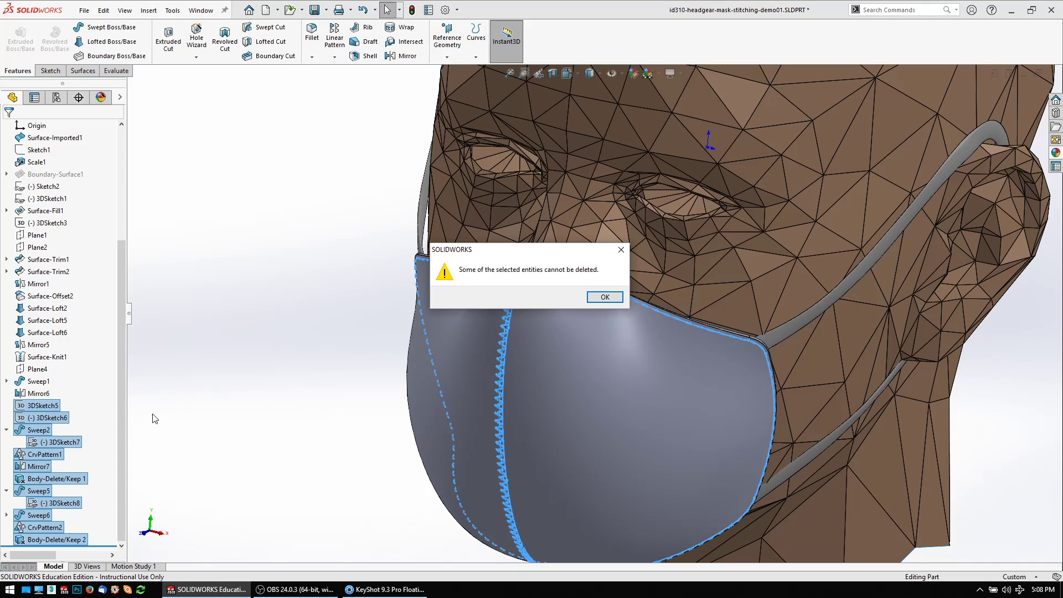
click(603, 297)
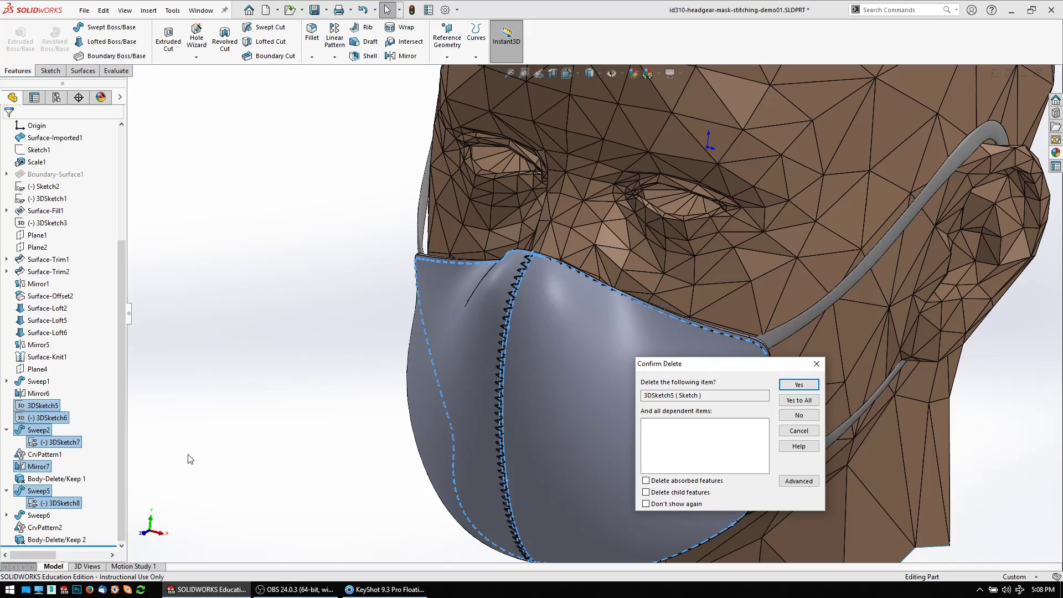
click(646, 493)
click(645, 481)
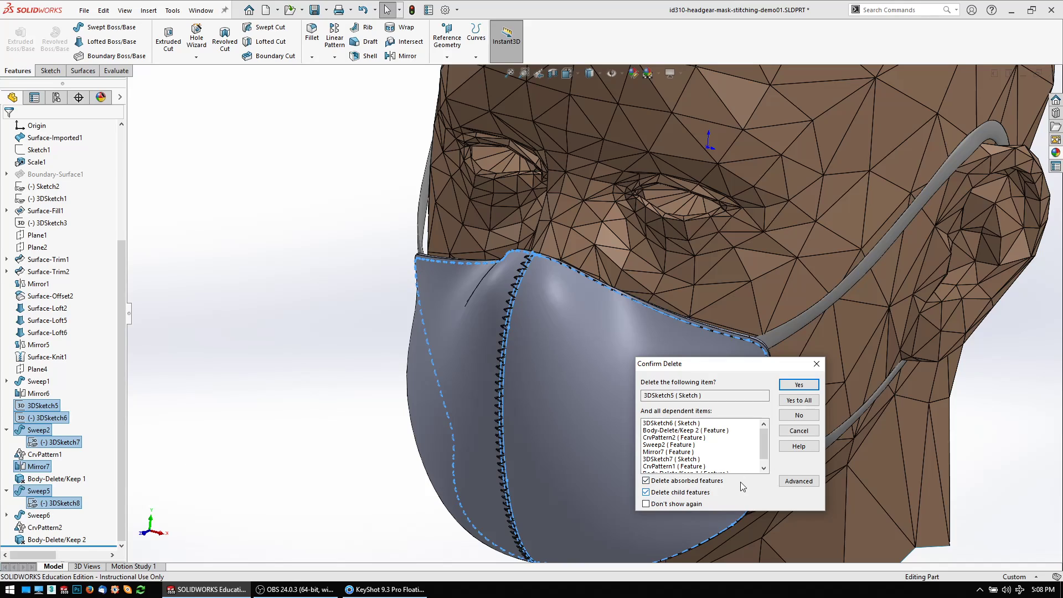
click(800, 385)
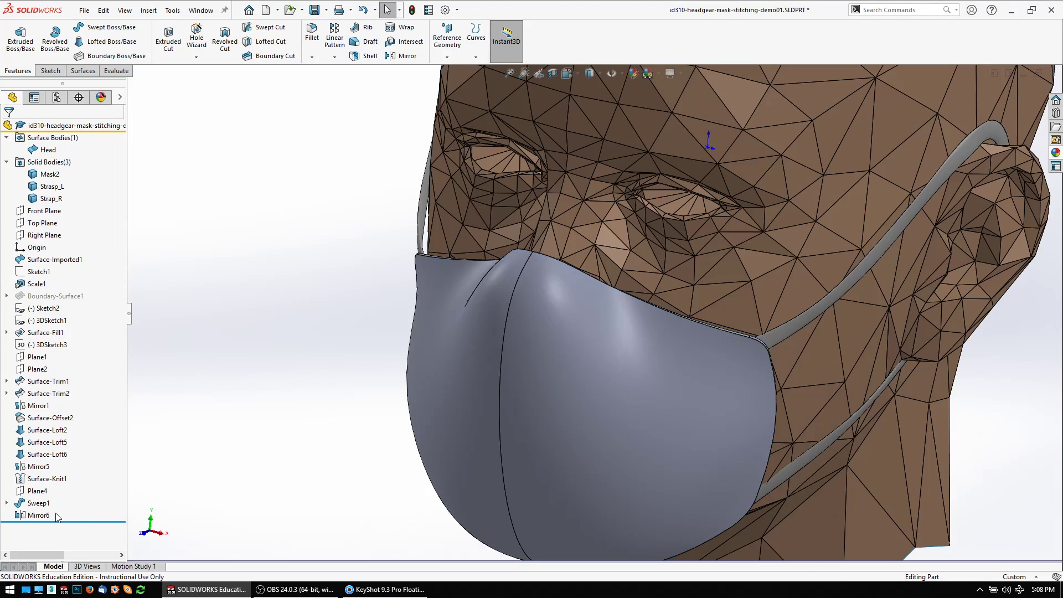
click(40, 515)
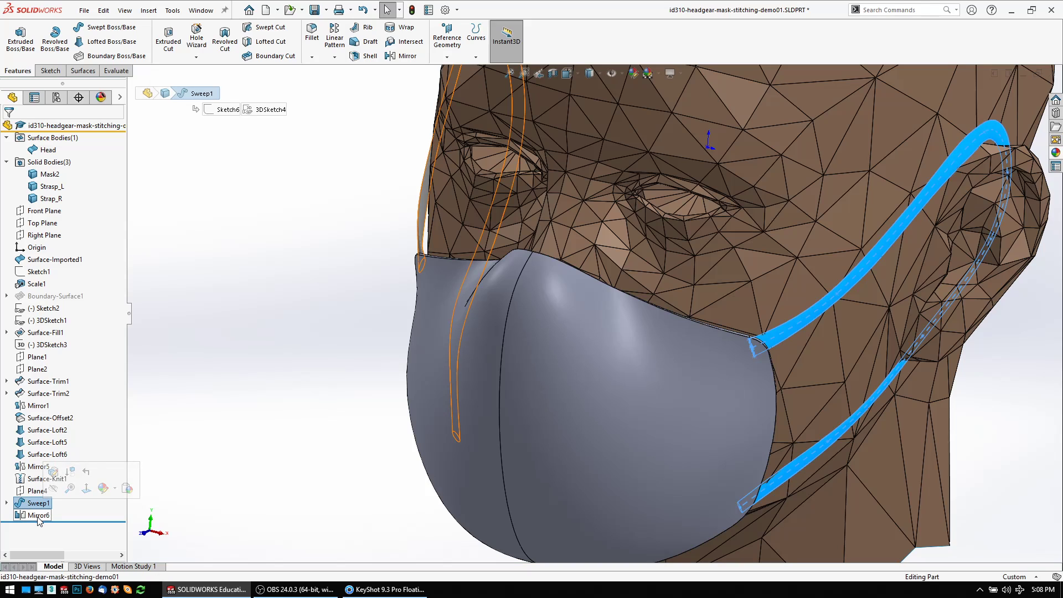
scroll(581, 333, down, 3)
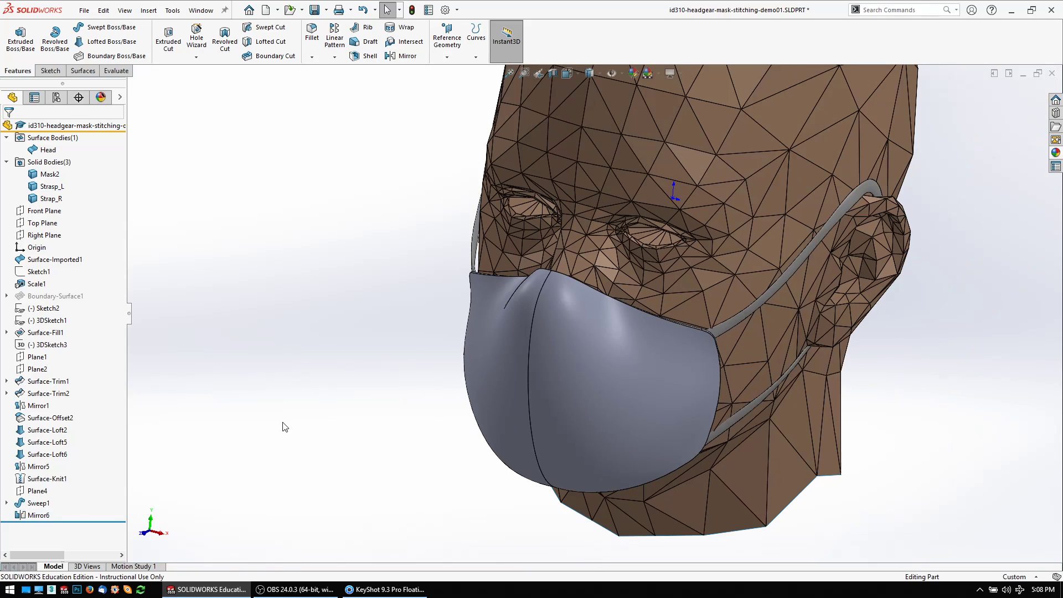
mouse_move(616, 414)
middle_down()
mouse_move(621, 378)
mouse_move(585, 383)
mouse_move(653, 397)
middle_up()
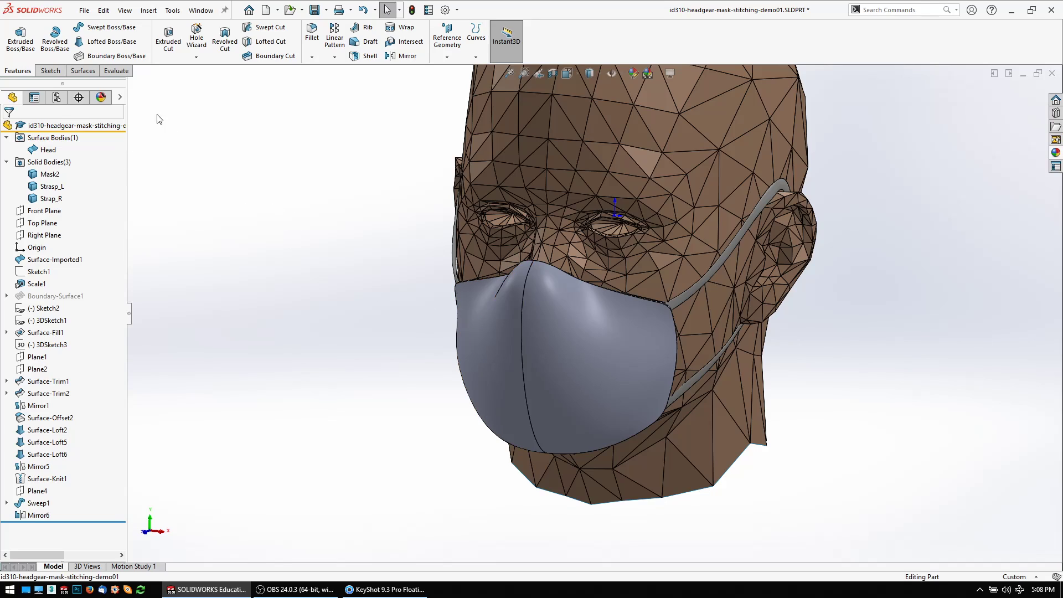
Start a new 3D sketch and offset the right mask panel's edges 1 mm inward on its surface.
click(50, 70)
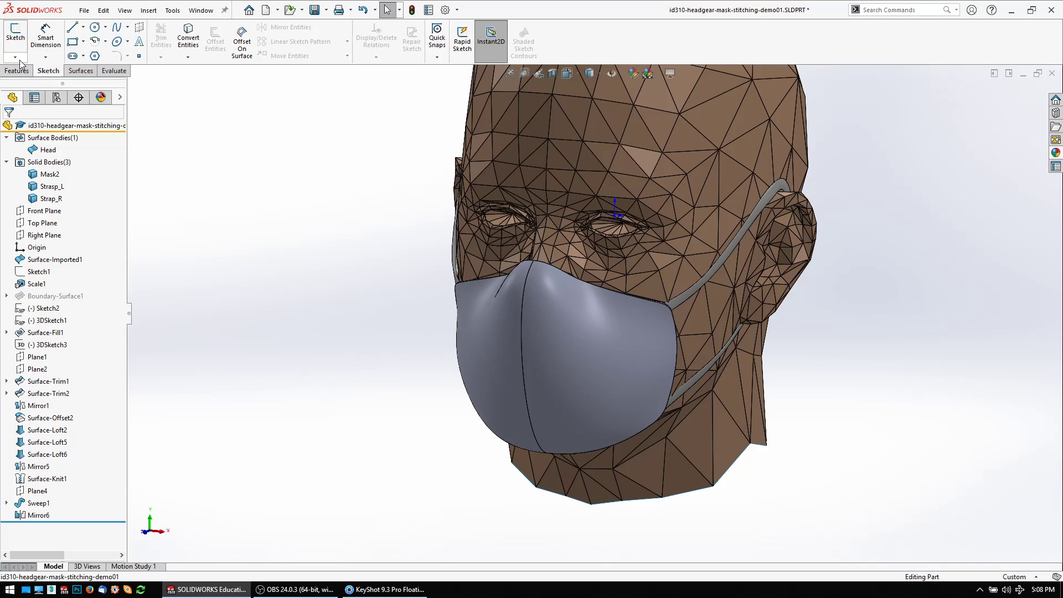
click(18, 58)
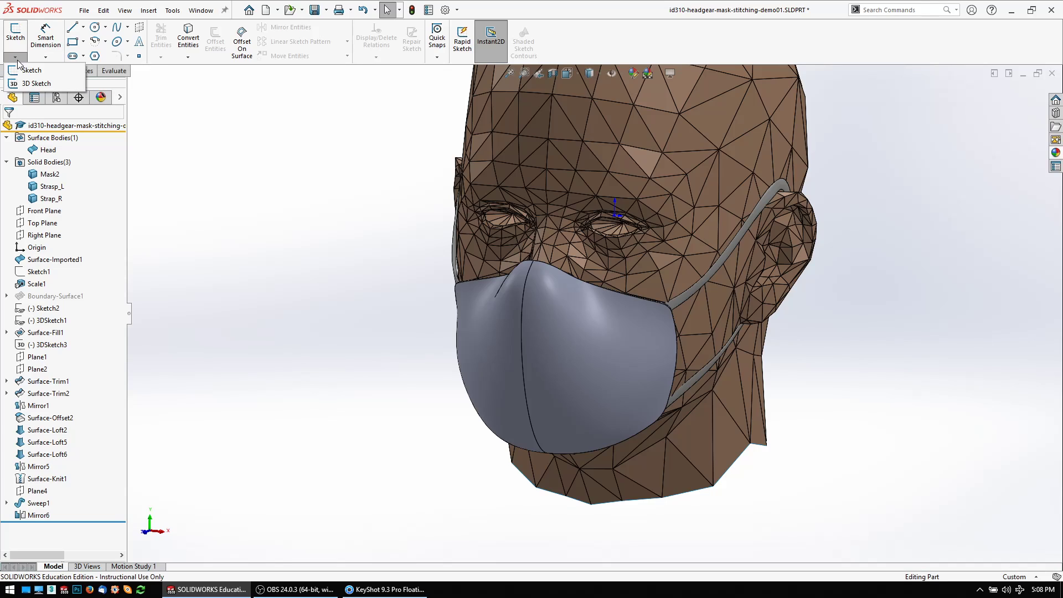
click(36, 84)
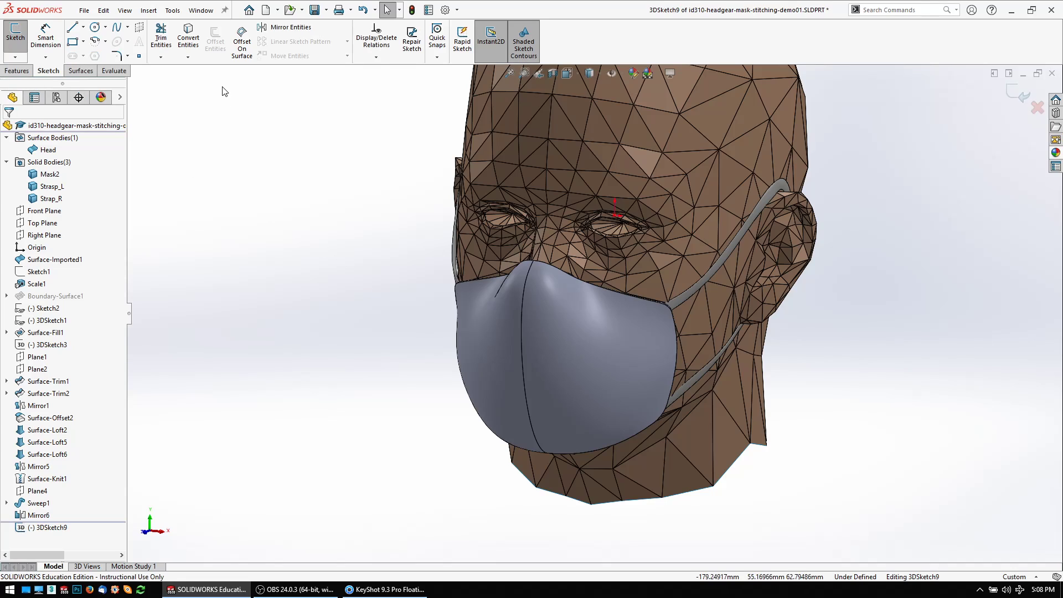
click(244, 43)
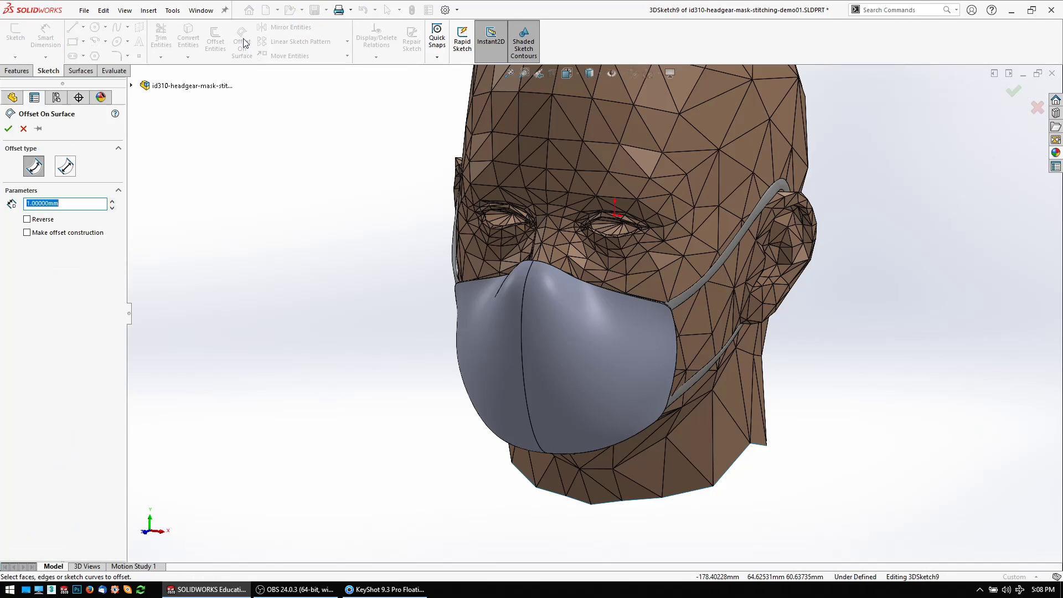
click(578, 318)
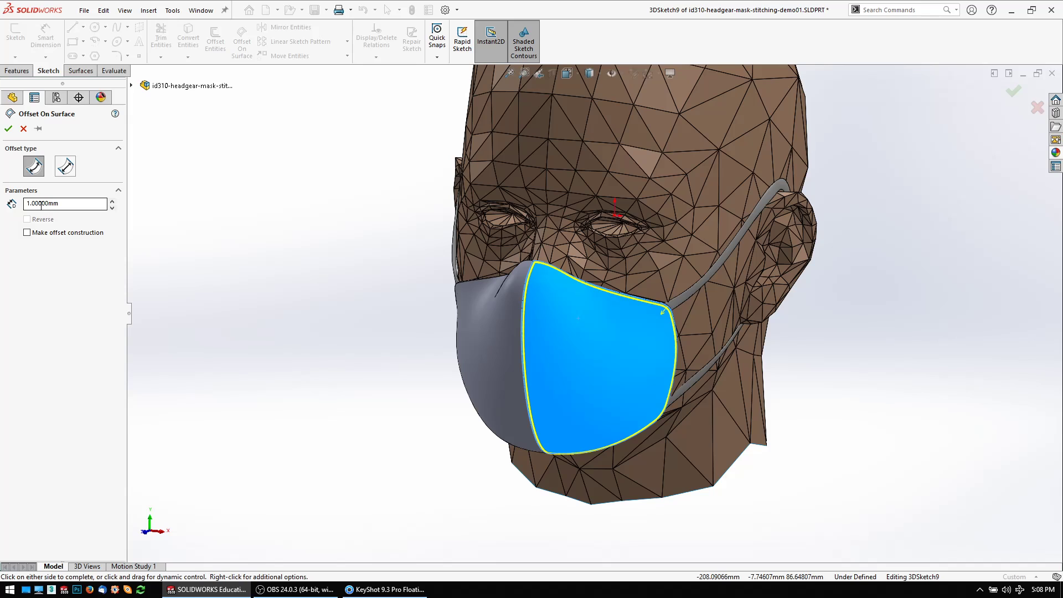
scroll(602, 300, down, 3)
scroll(561, 277, down, 3)
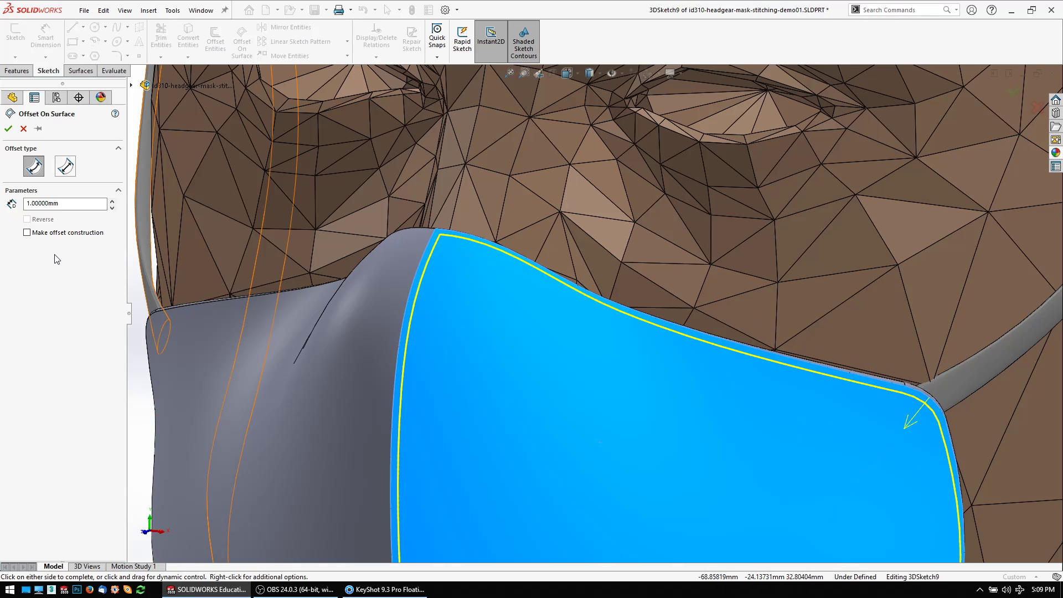
Accept the offset curve and inspect the resulting mask boundary edges.
click(9, 128)
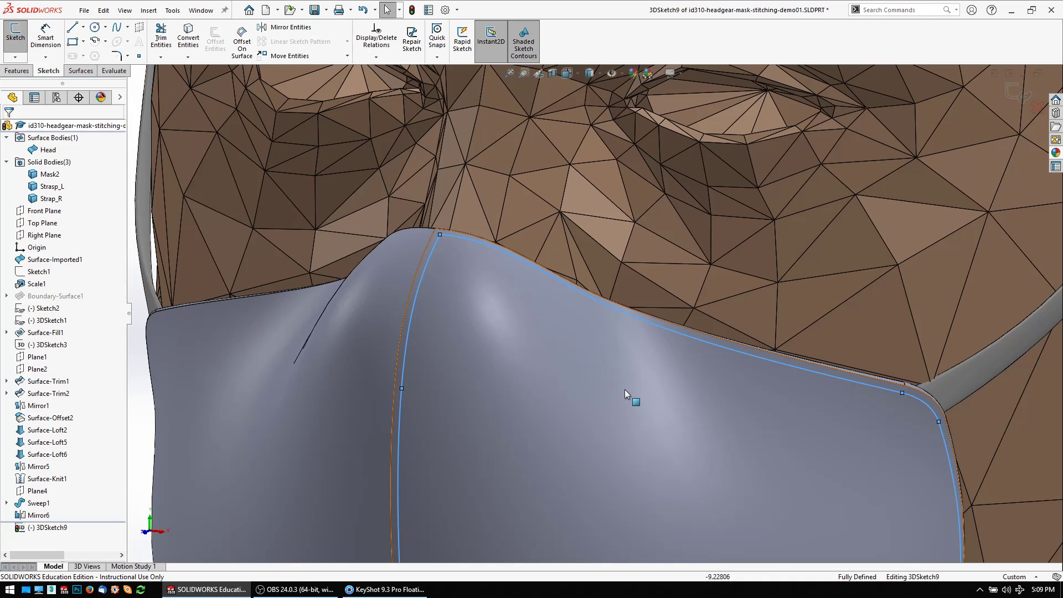
key(f)
click(252, 307)
scroll(581, 349, up, 3)
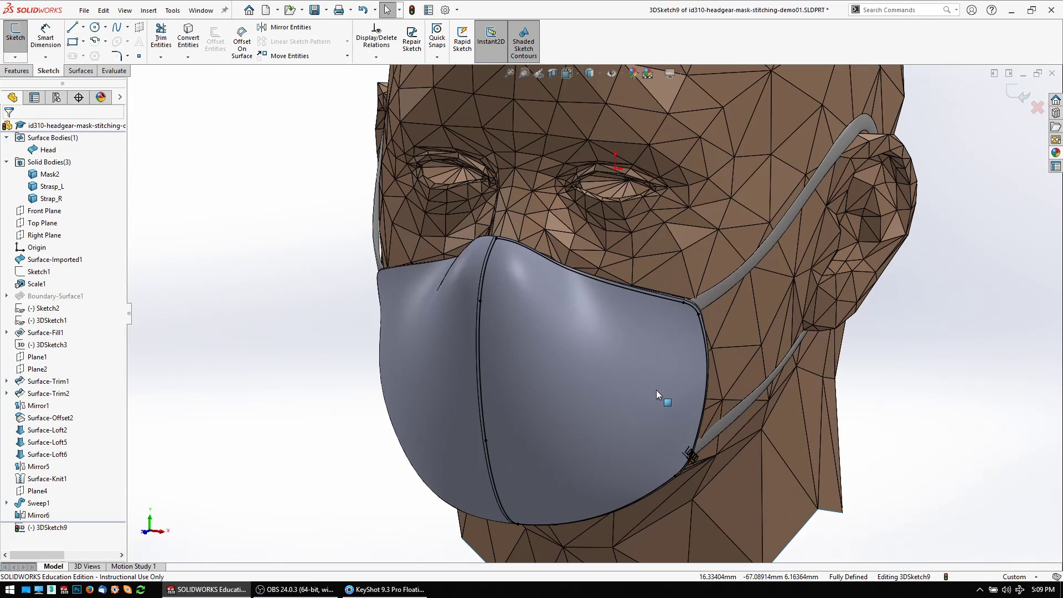
middle_drag(562, 312, 631, 316)
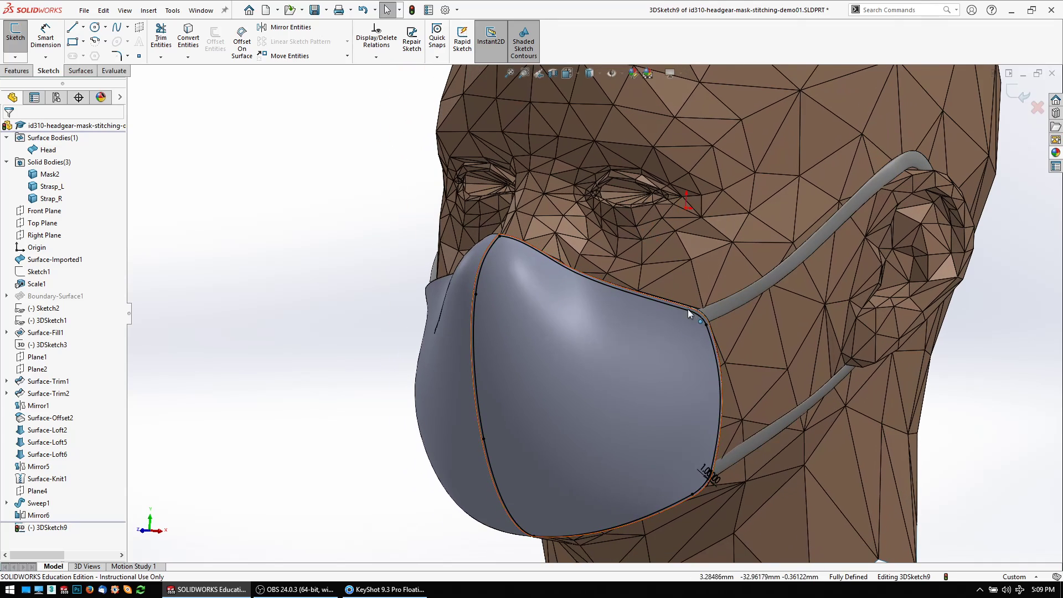
click(706, 326)
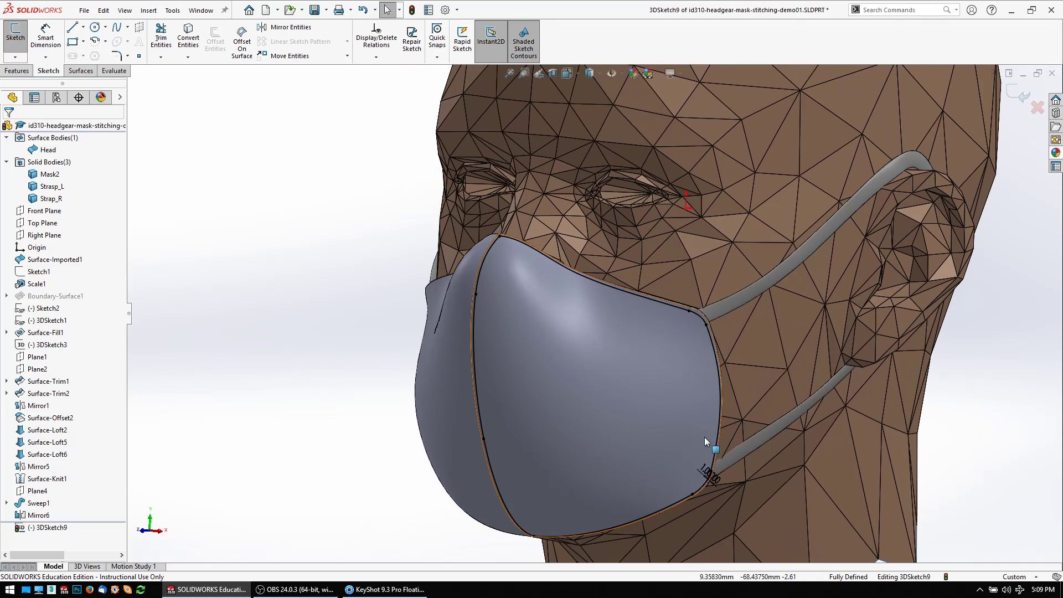
click(632, 472)
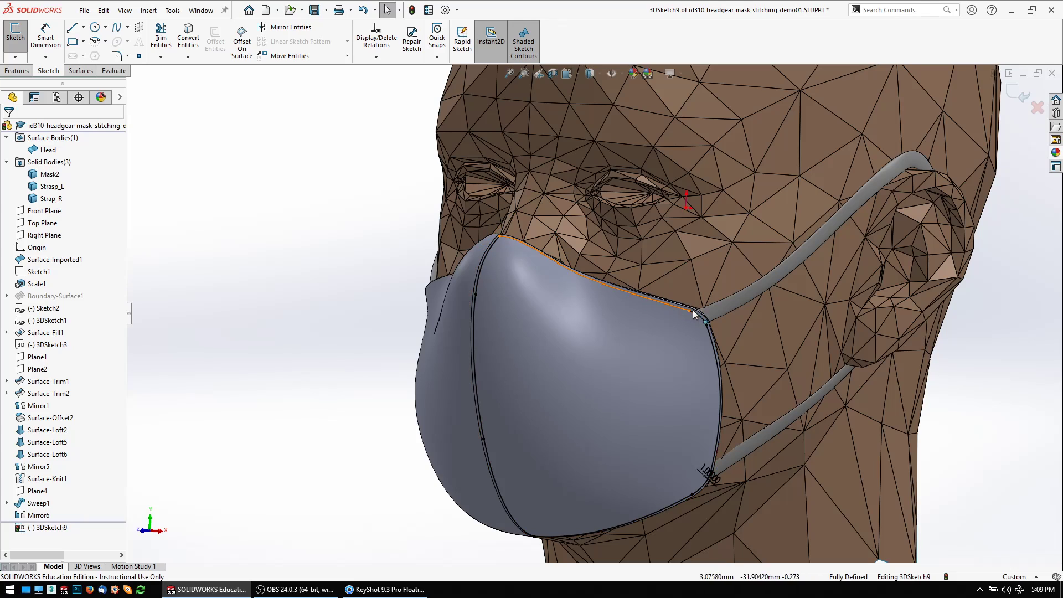
click(619, 525)
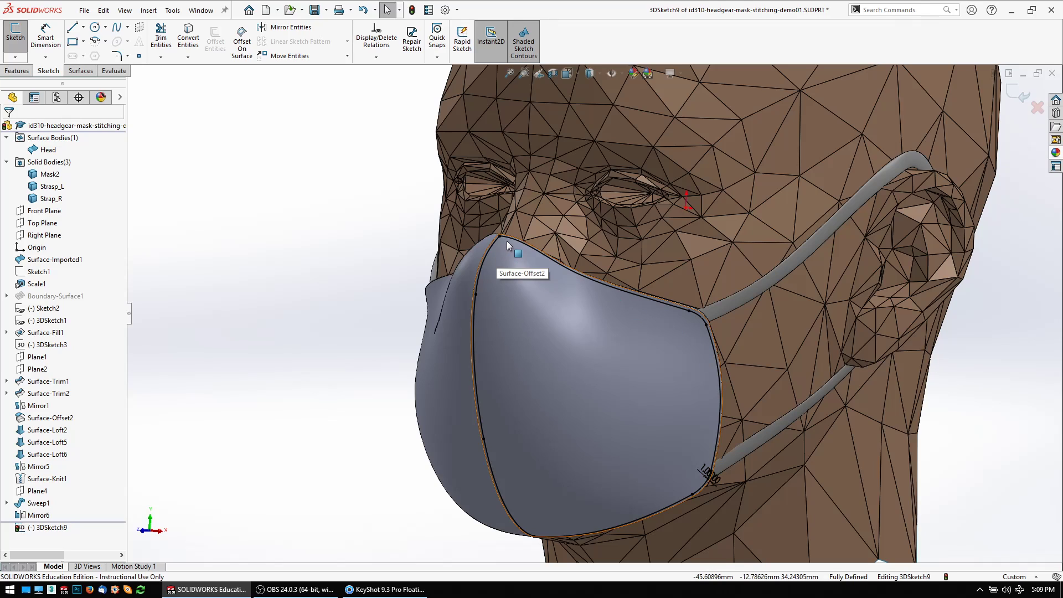
scroll(486, 282, down, 4)
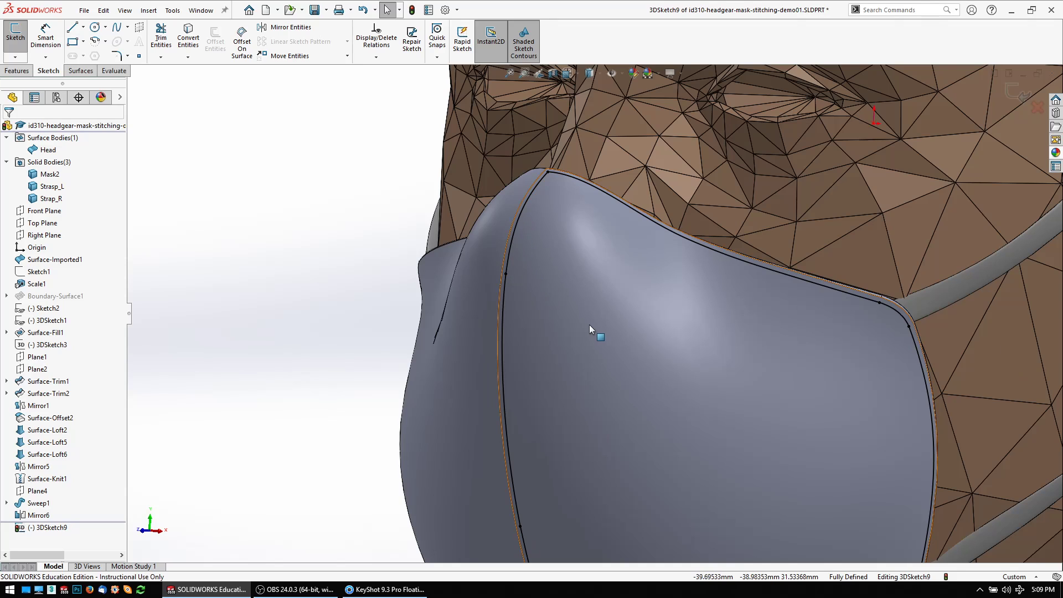
scroll(590, 325, down, 4)
Clear the selection and exit the 3D sketch, leaving it as 3DSketch9.
middle_drag(619, 332, 633, 332)
click(413, 258)
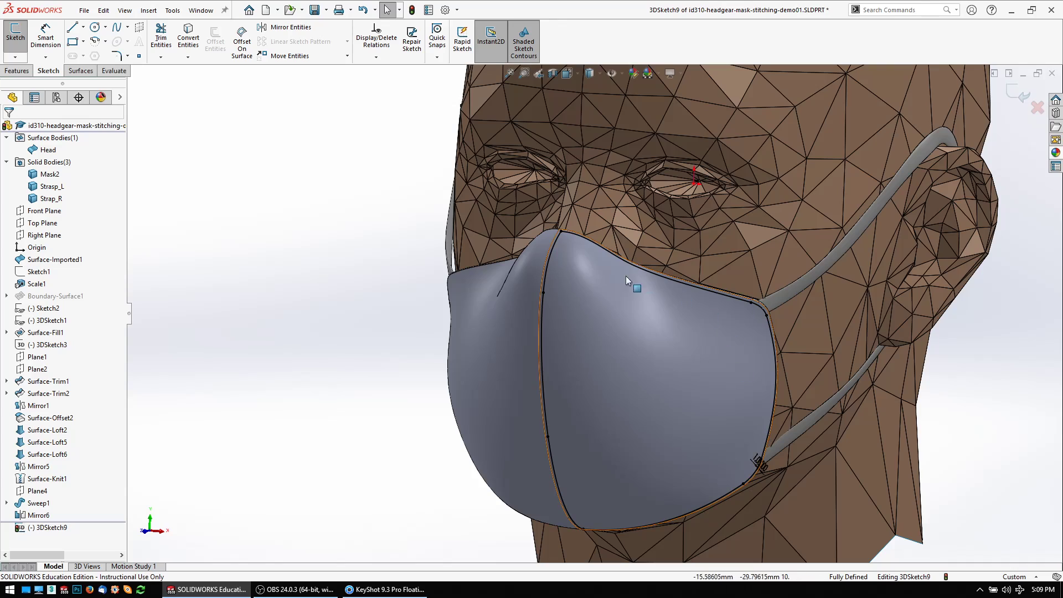
click(1020, 95)
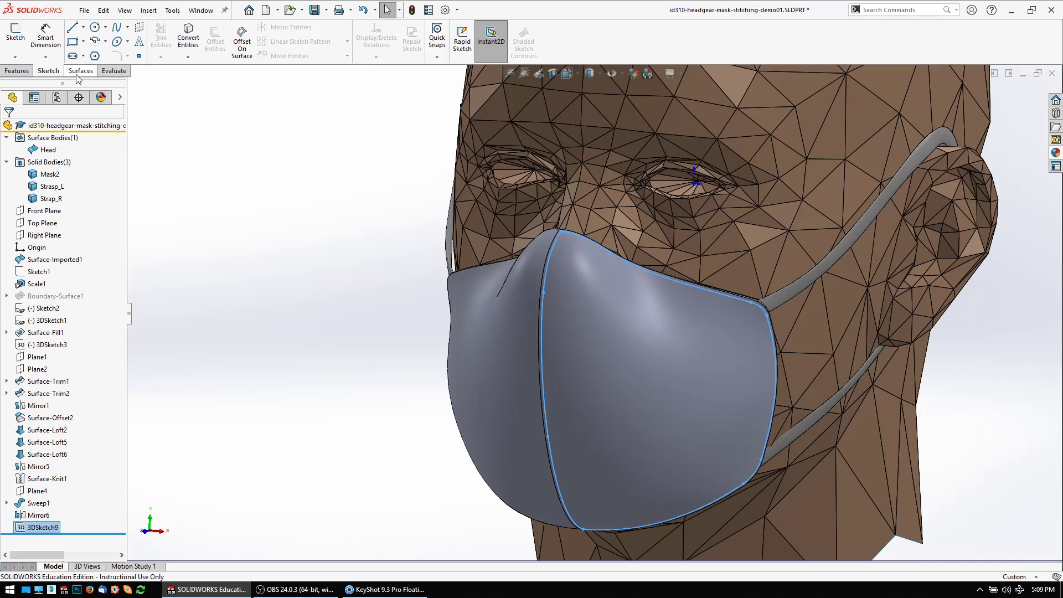
Edit 3DSketch9 and select all five offset spline pieces around the panel outline.
click(16, 58)
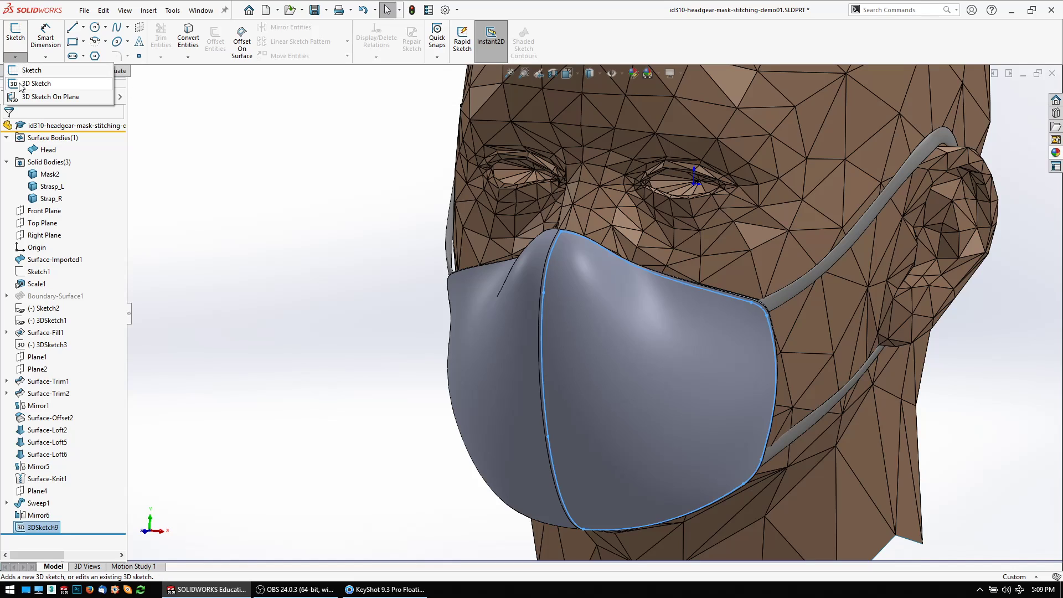
click(36, 84)
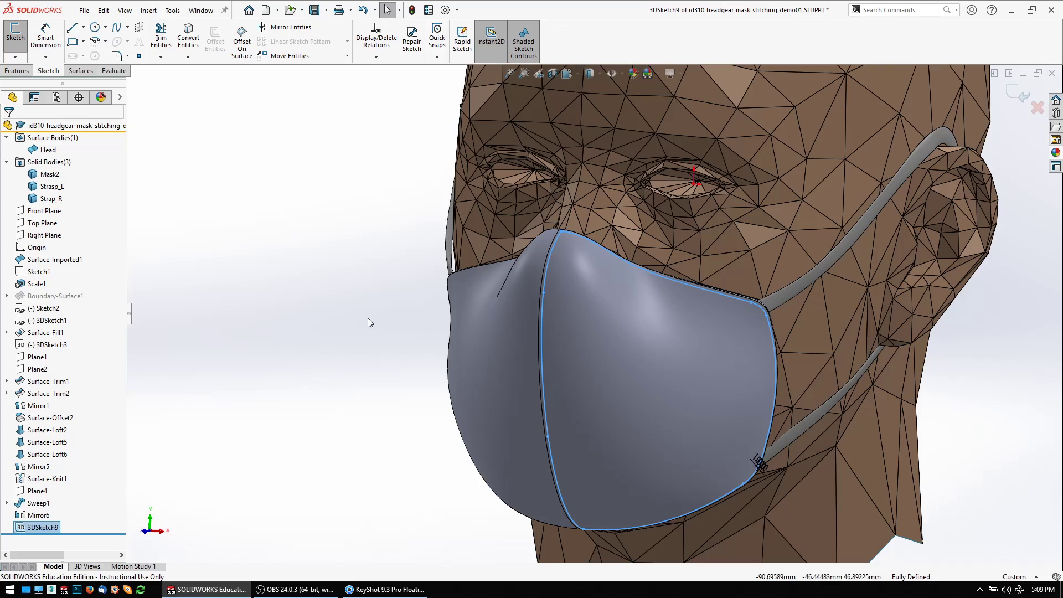
click(341, 247)
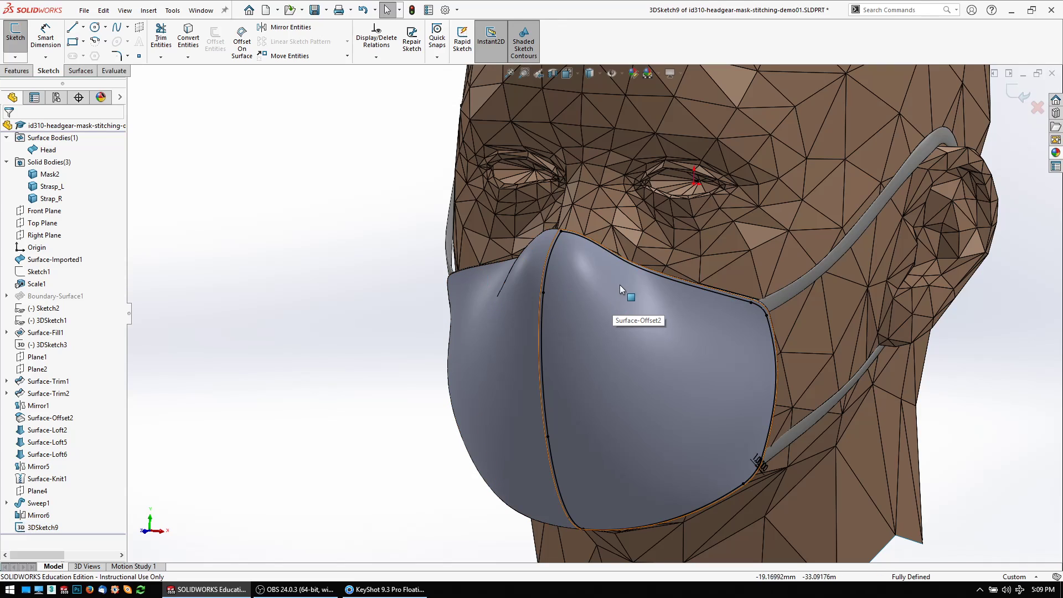
click(638, 274)
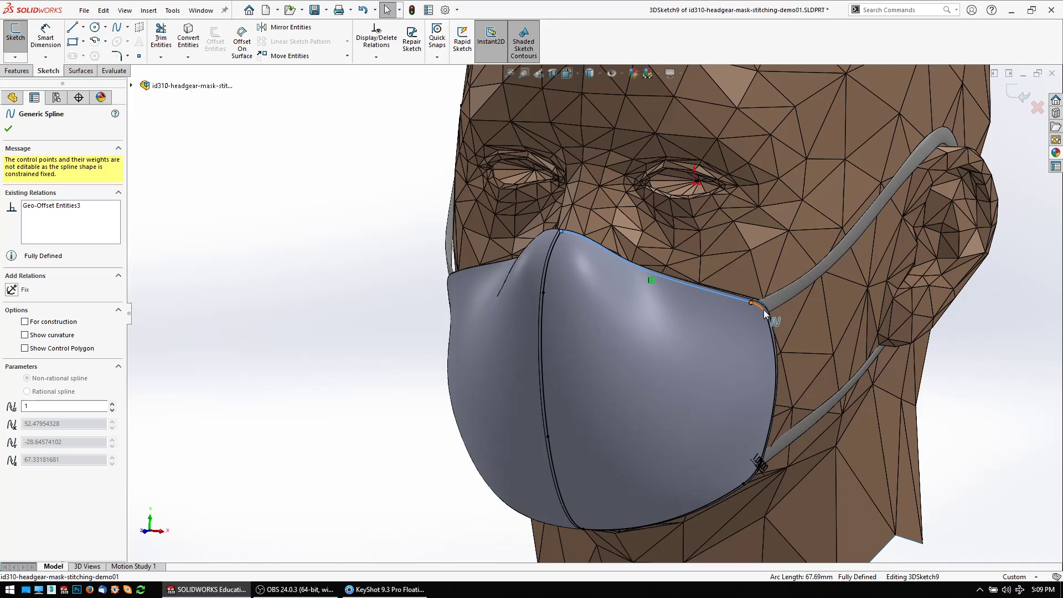
ctrl+click(764, 310)
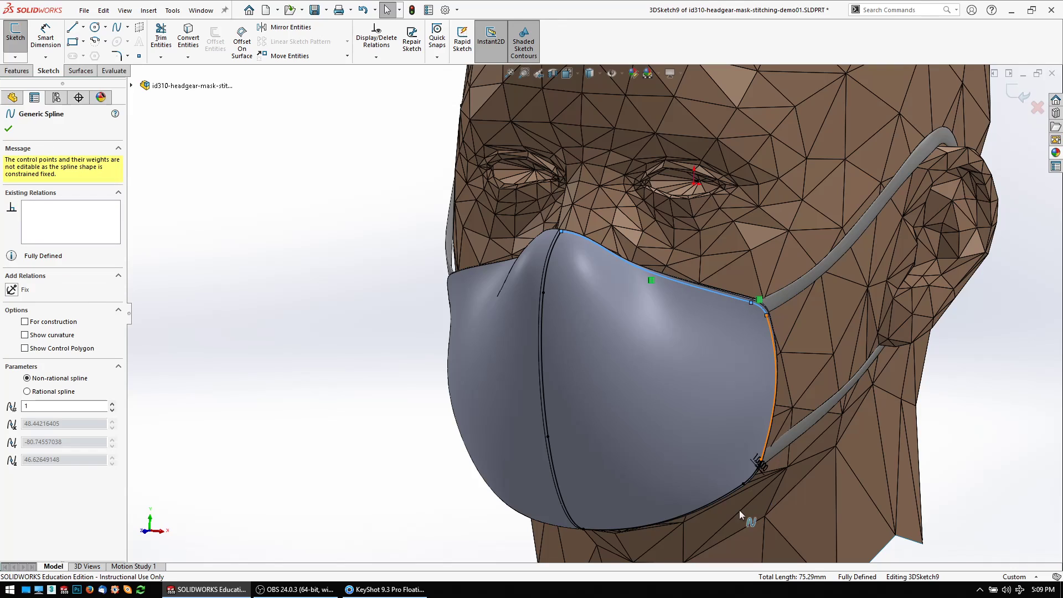
ctrl+click(753, 474)
ctrl+click(752, 477)
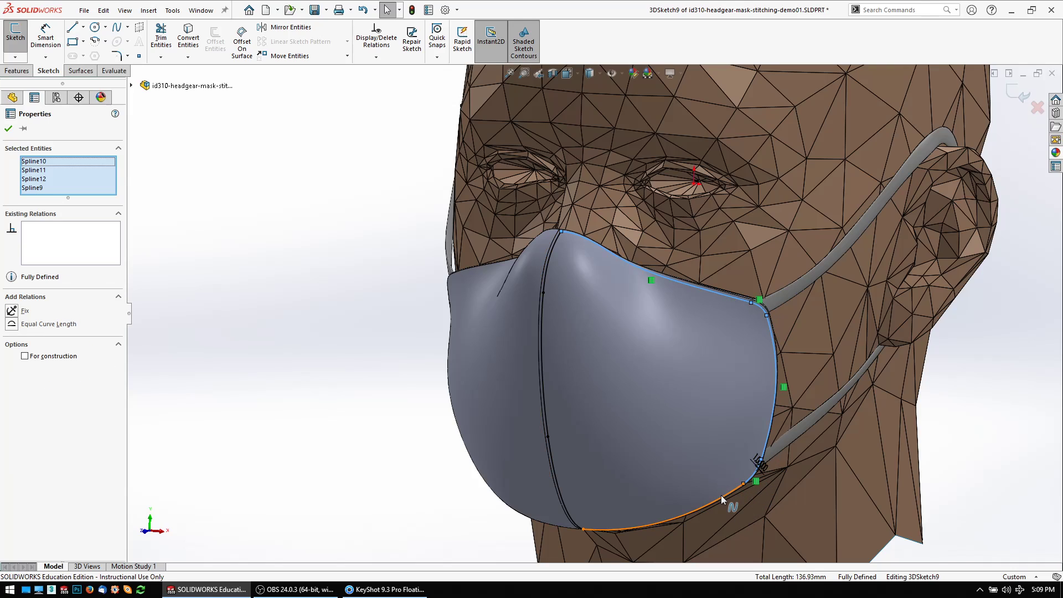
ctrl+click(721, 495)
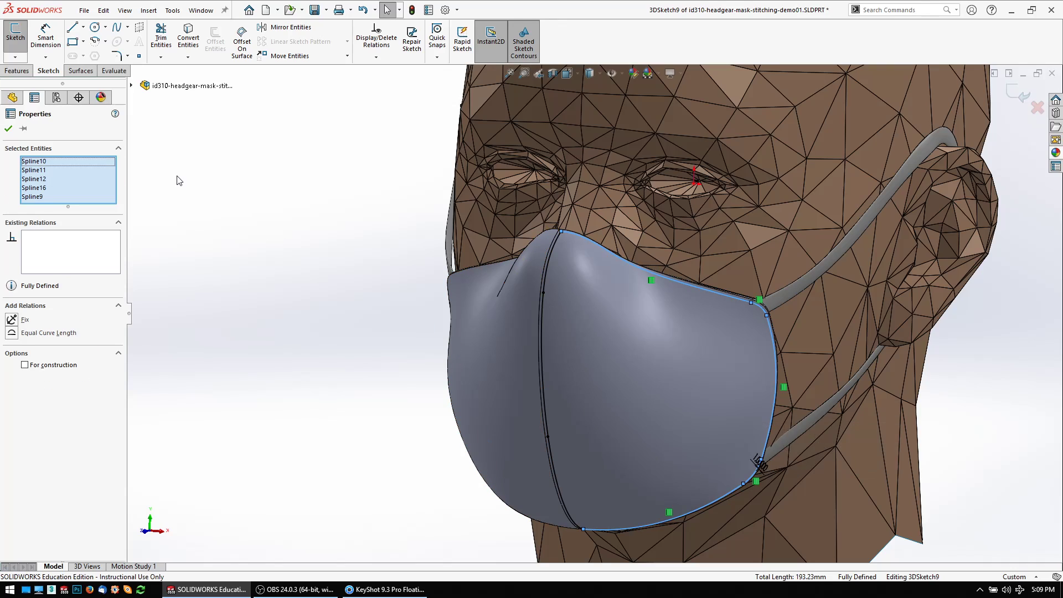
Run Fit Spline on the five pieces, keeping Constrained and the default tolerance.
click(172, 10)
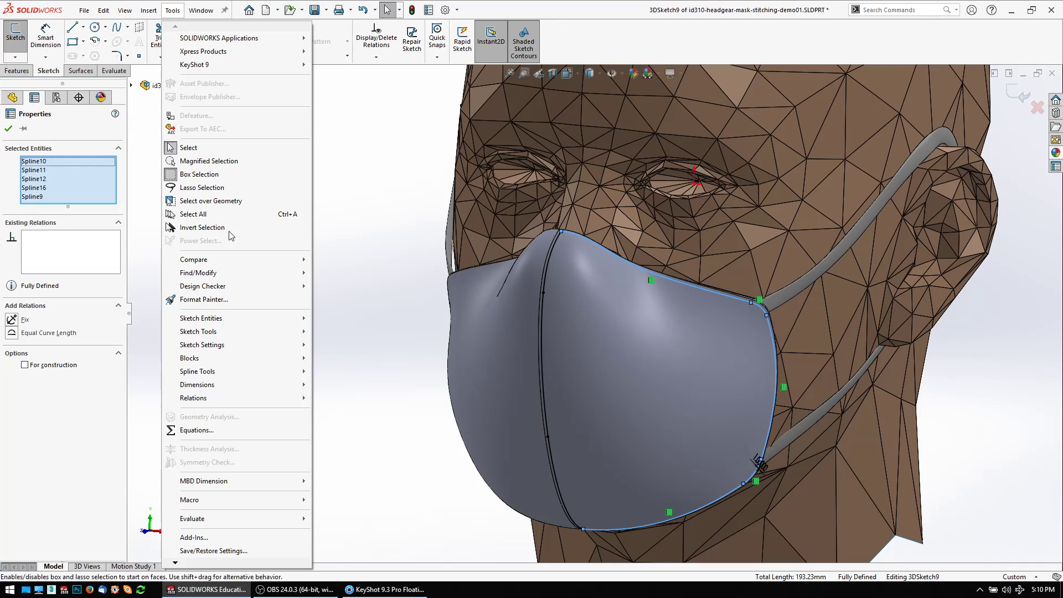
mouse_move(197, 372)
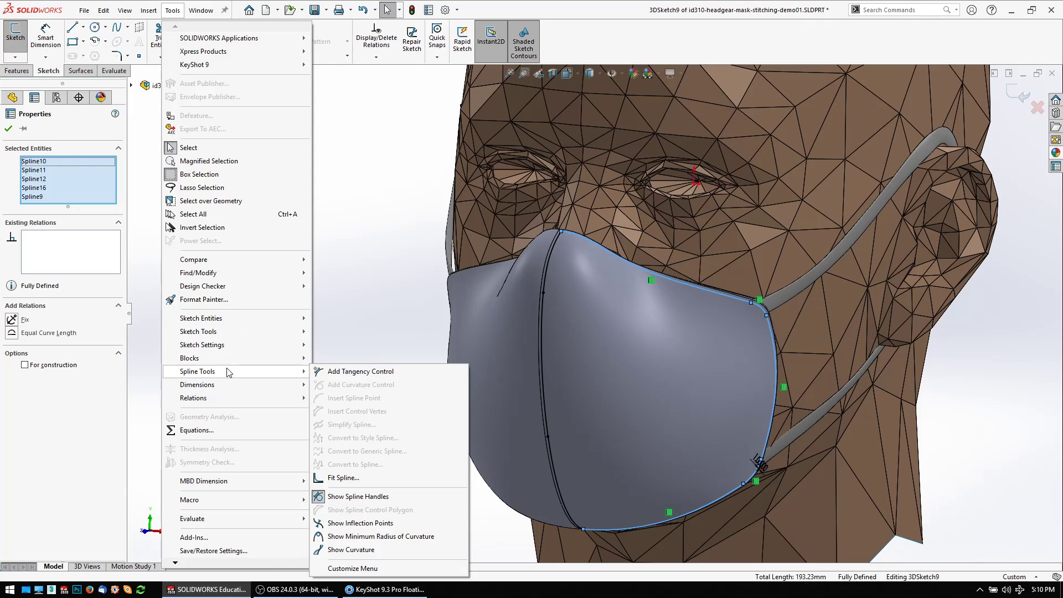
click(344, 479)
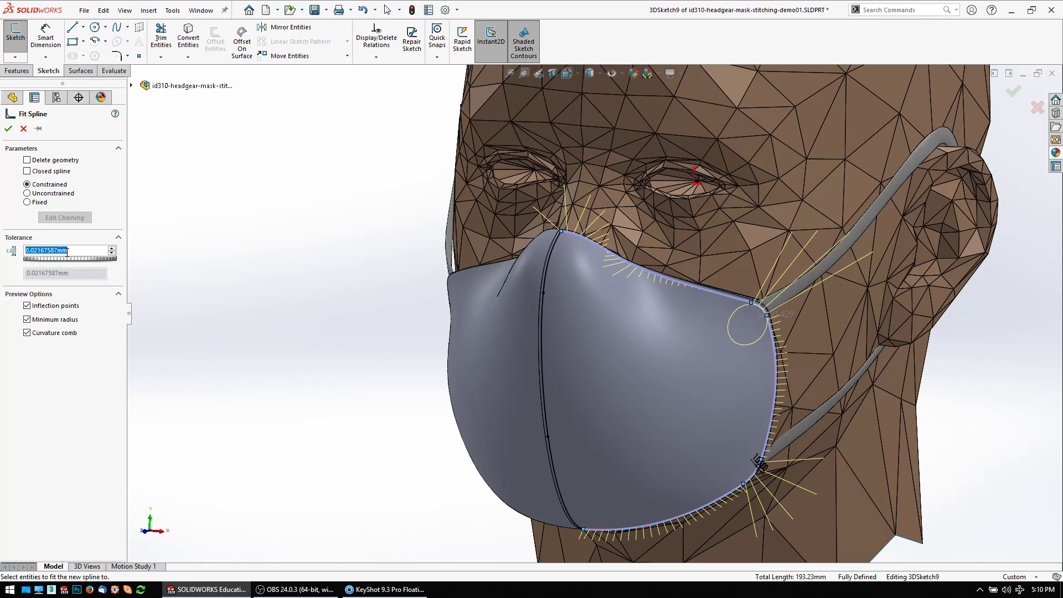
scroll(569, 241, down, 6)
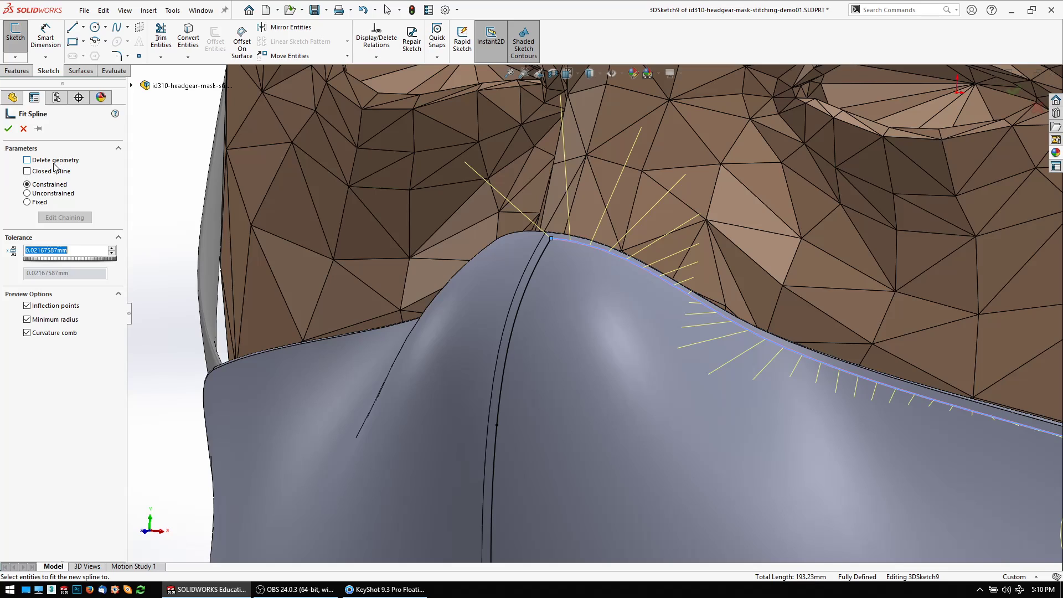
Accept the single fitted outline spline and close 3DSketch9.
click(7, 130)
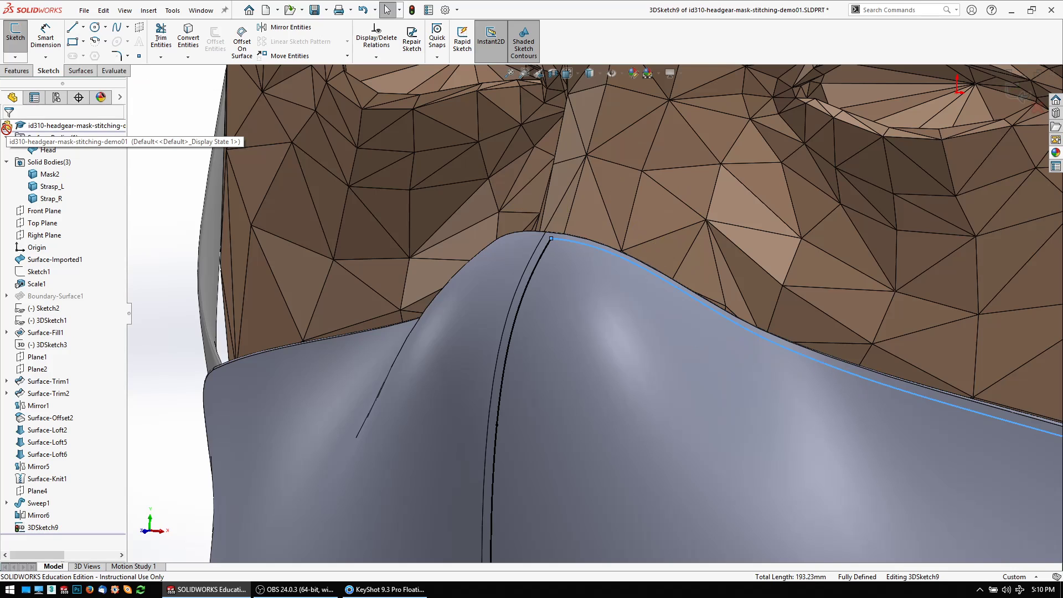
scroll(7, 130, right, 2)
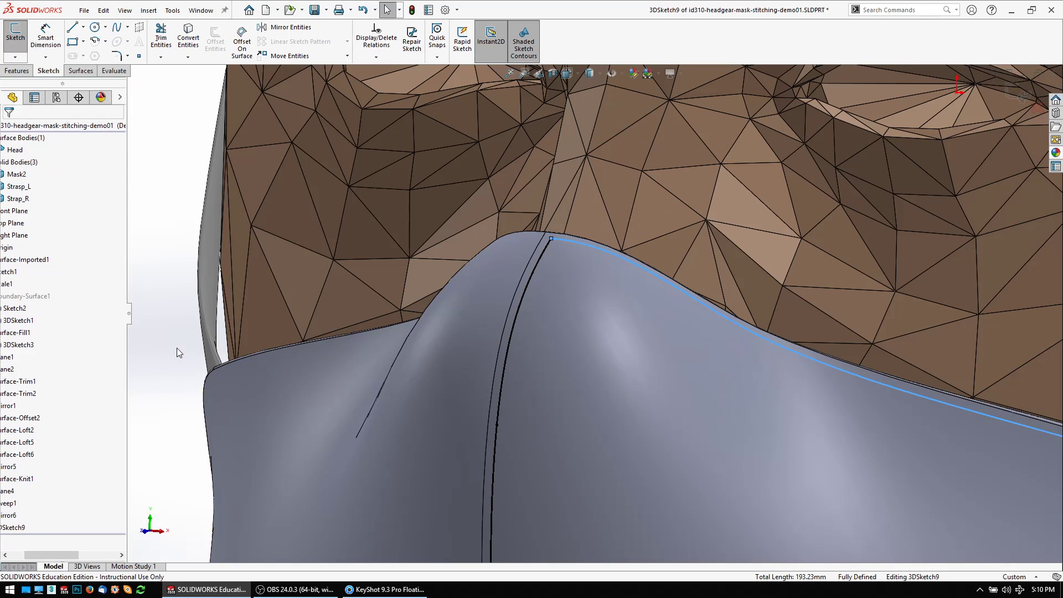
click(1024, 96)
scroll(637, 327, down, 3)
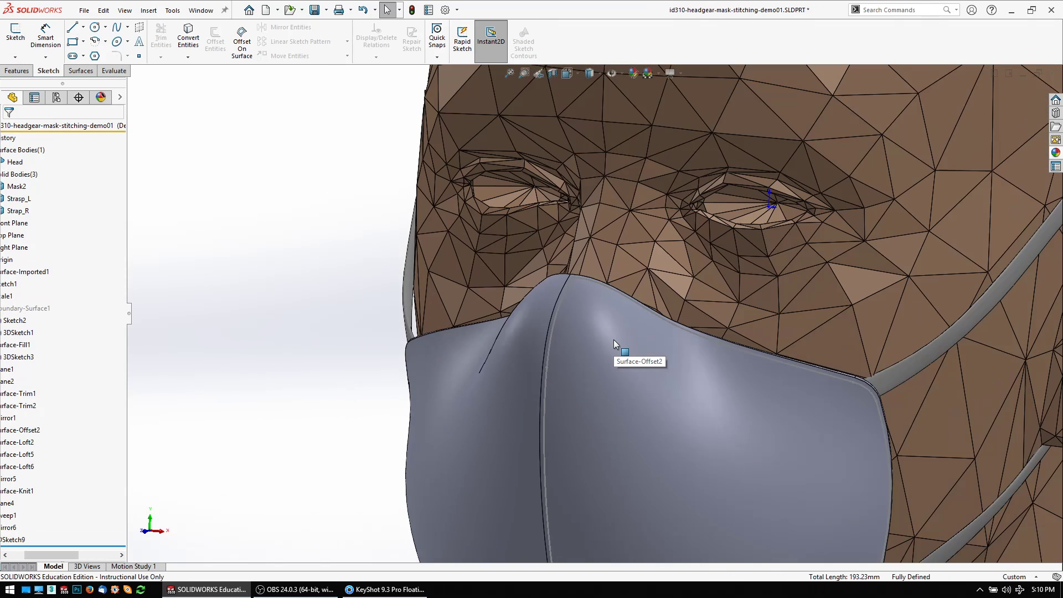
scroll(614, 340, down, 3)
drag(47, 557, 14, 556)
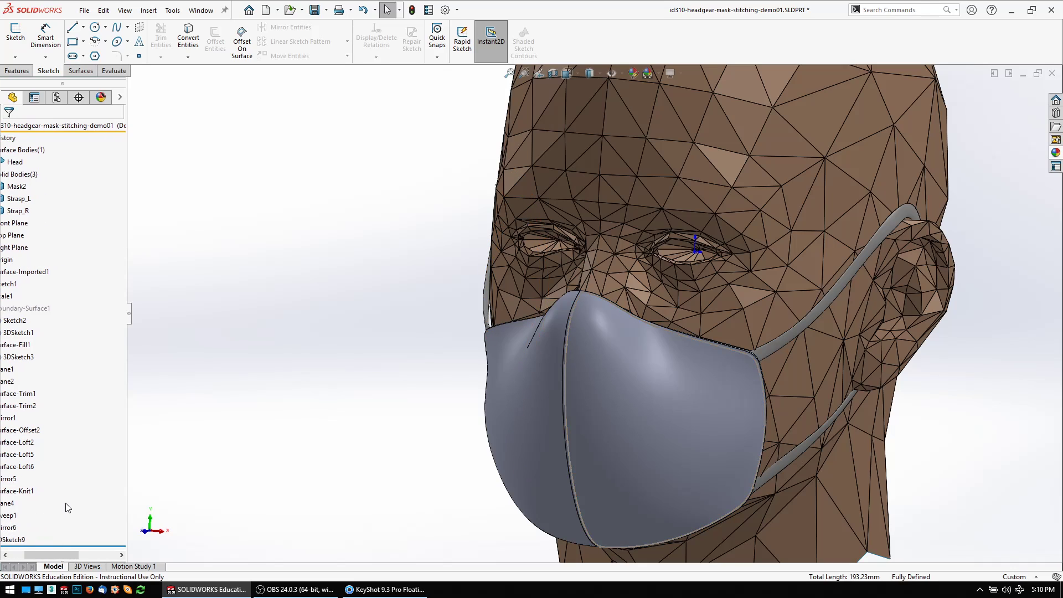
click(41, 539)
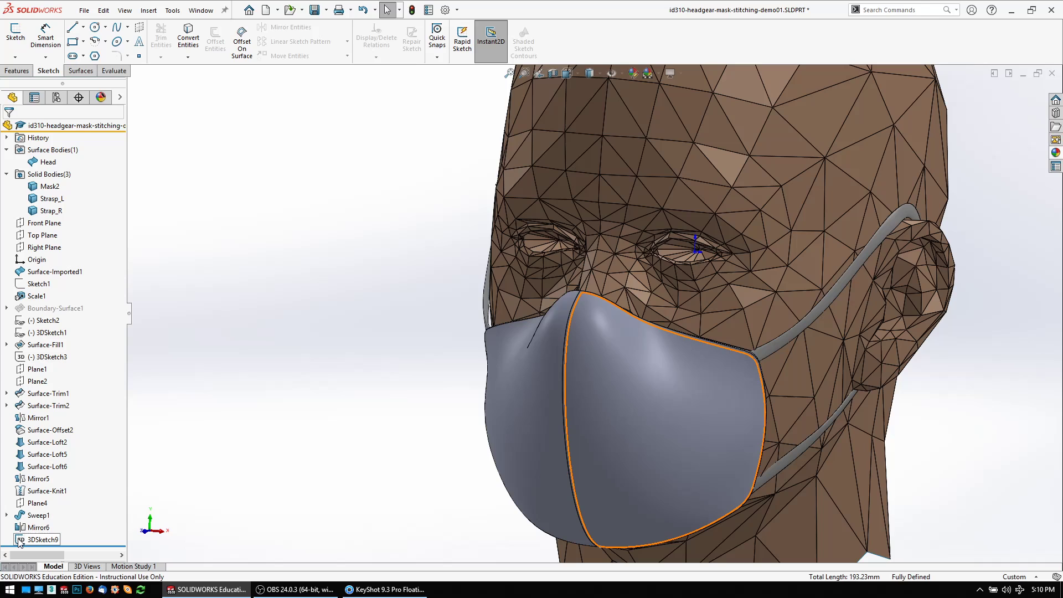
click(21, 541)
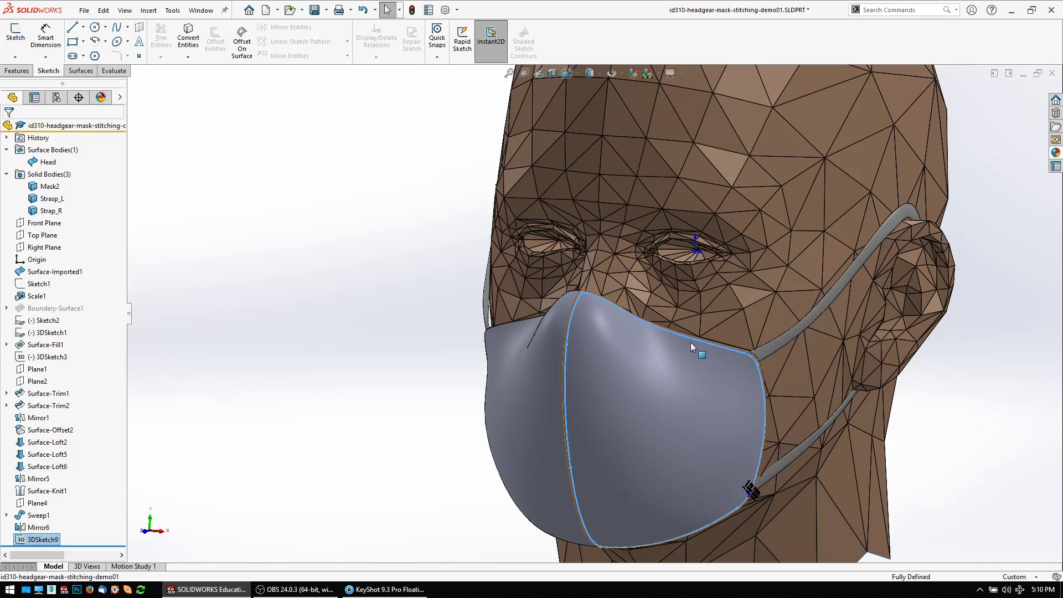
scroll(577, 394, down, 2)
scroll(599, 295, down, 2)
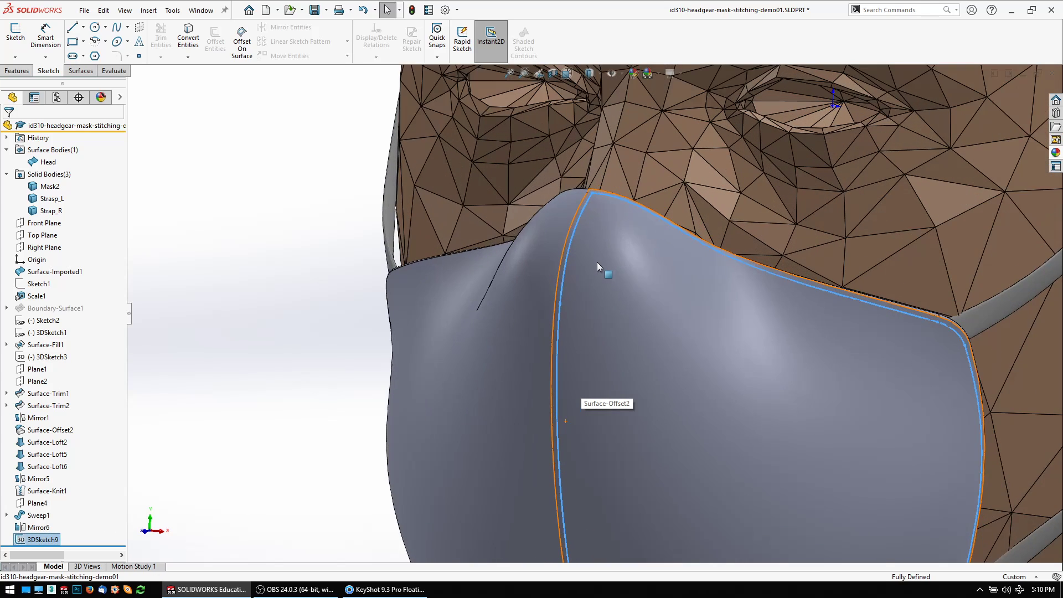
key(Escape)
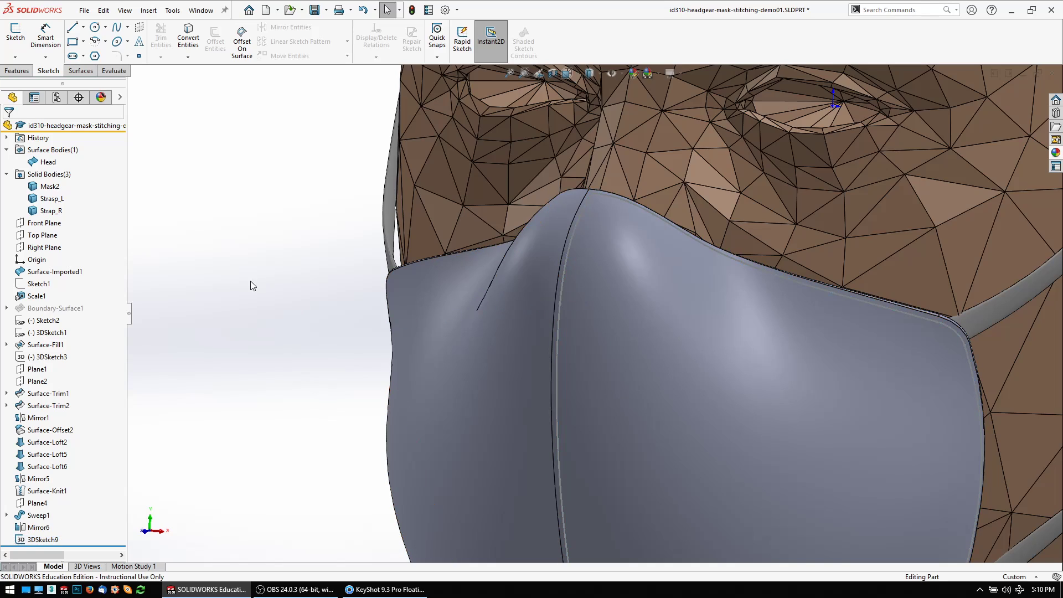
Examine the top edge and vertical seam curves, then reopen 3DSketch9 for editing.
click(631, 204)
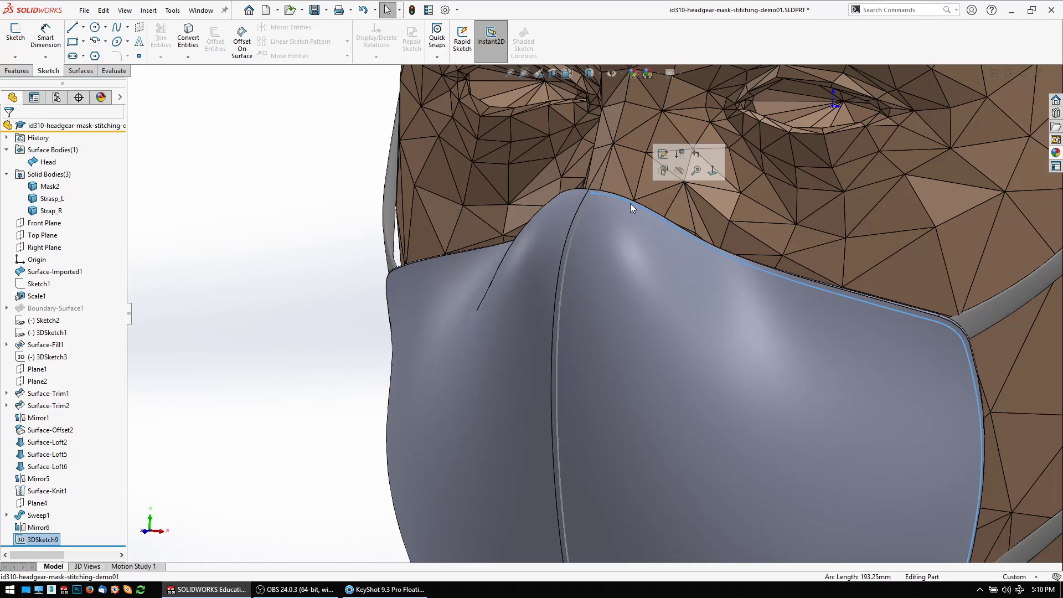
click(566, 263)
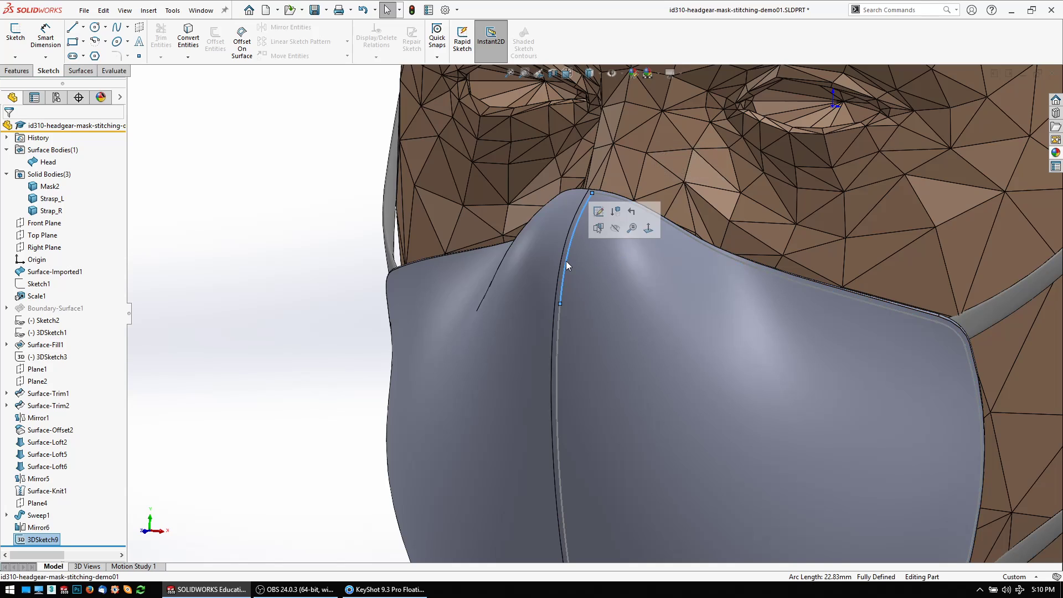
click(328, 253)
click(568, 257)
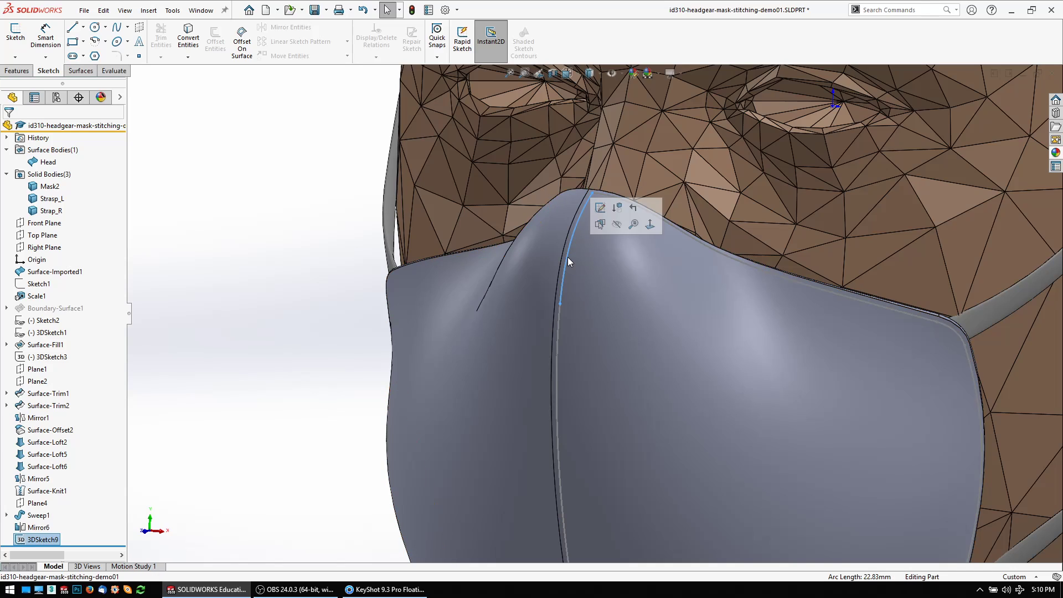
double_click(168, 314)
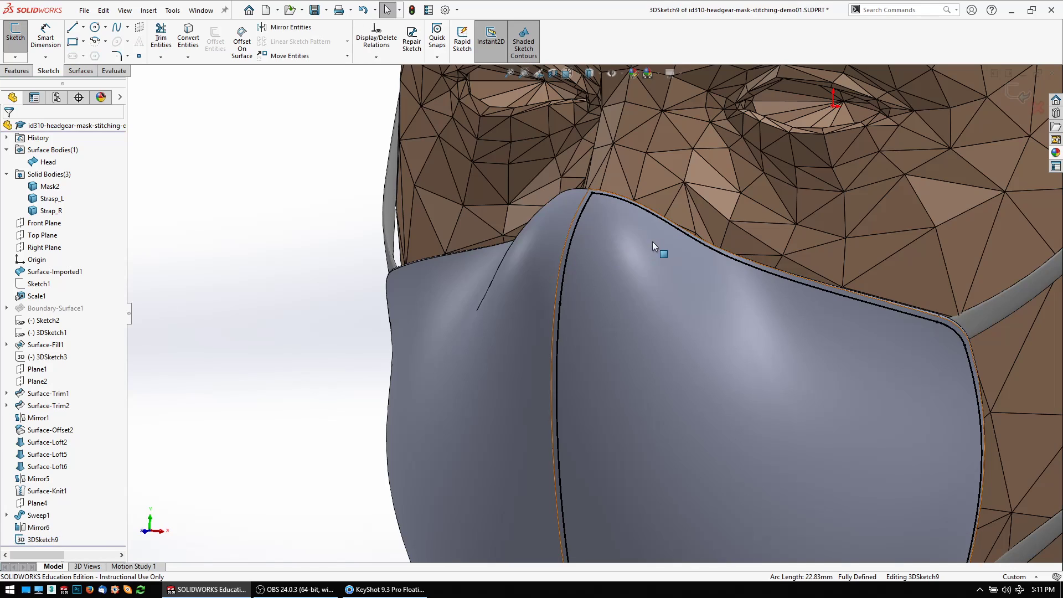
Select all rim splines to check their relations, then clear the selection.
click(688, 243)
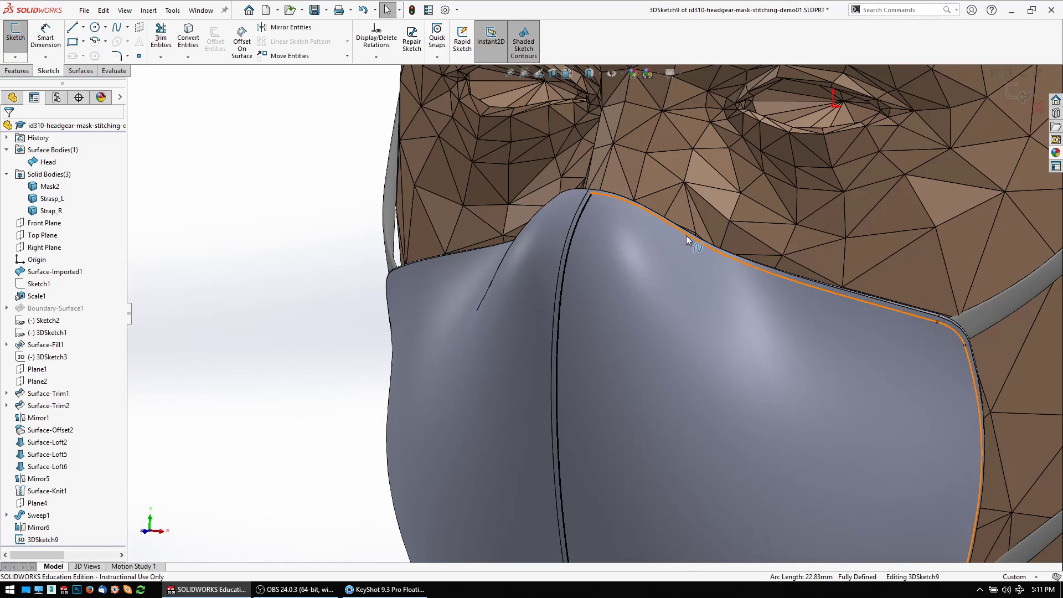
click(231, 219)
key(ctrl+a)
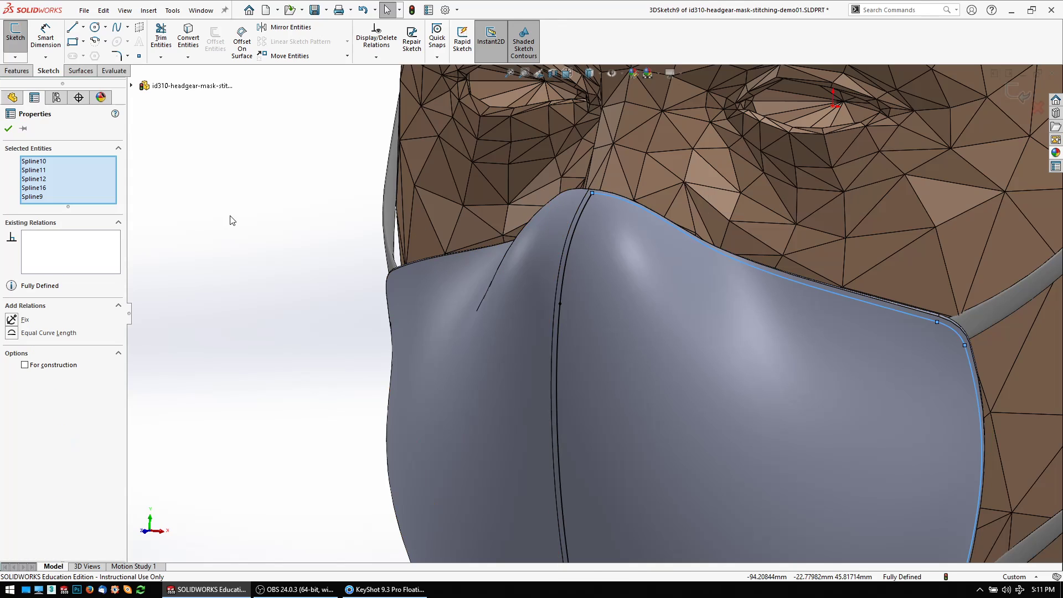
right_click(232, 219)
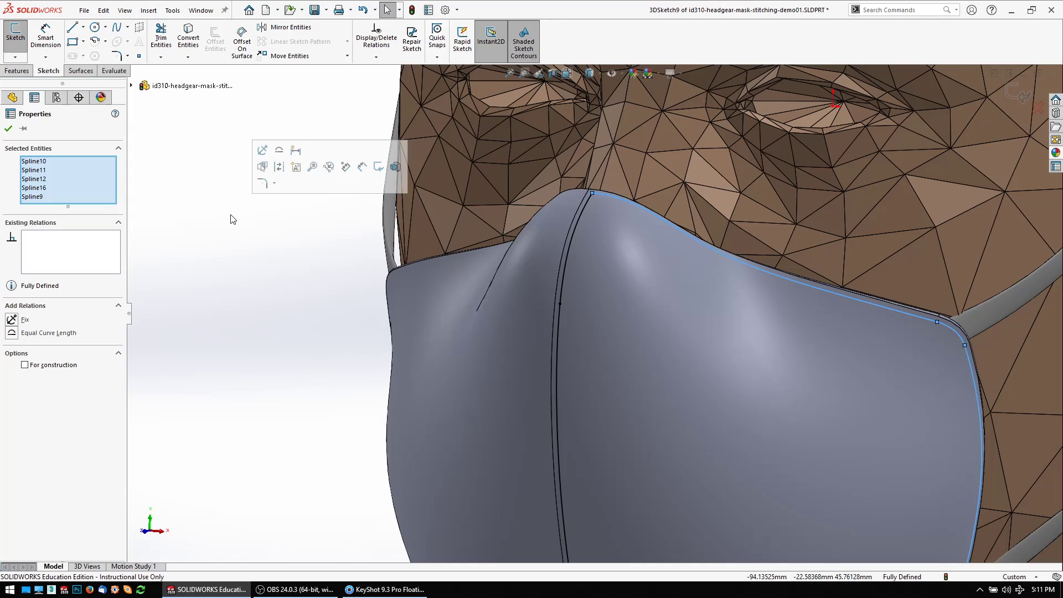
click(231, 219)
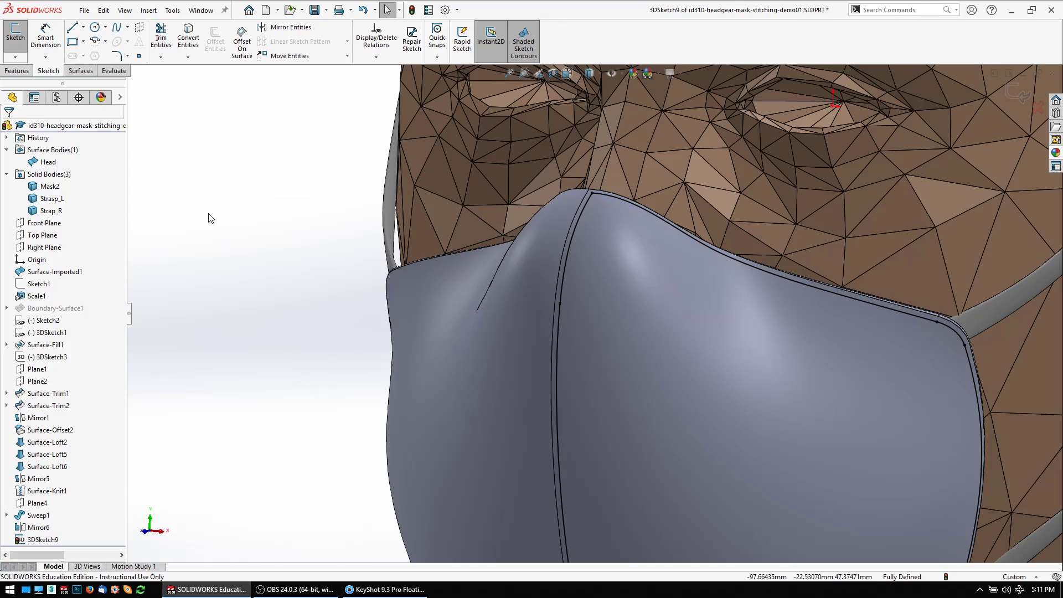
Exit 3DSketch9 and start a new 3D sketch, 3DSketch10.
click(1004, 97)
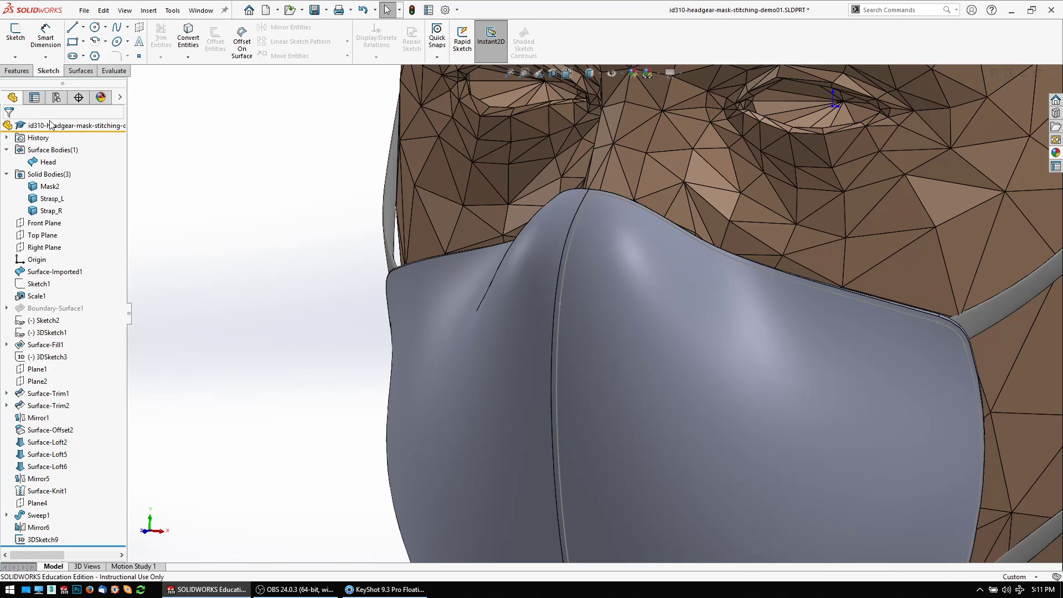
click(15, 48)
click(12, 86)
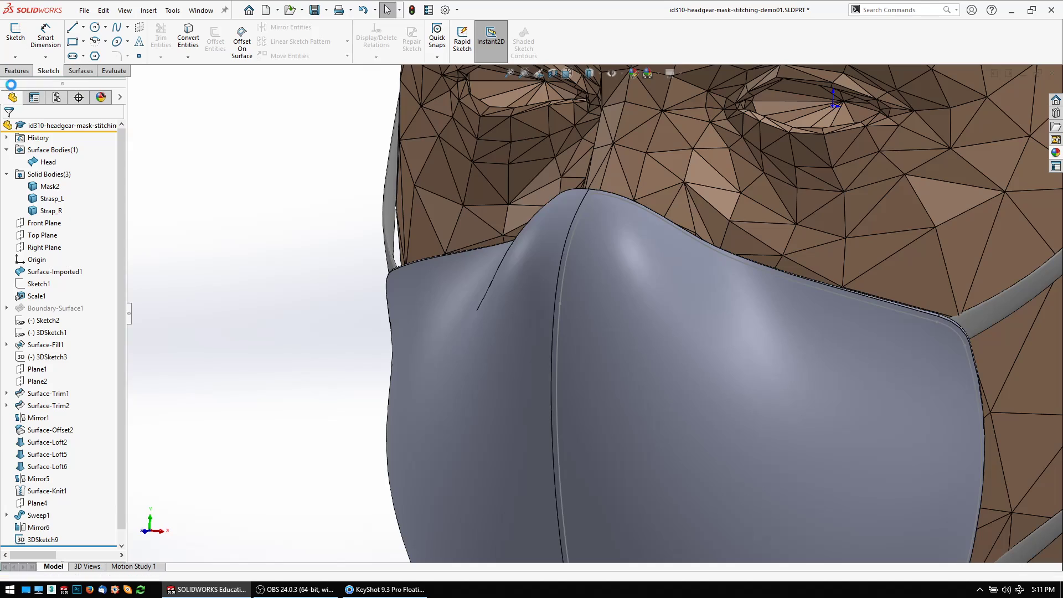
Select the upper, side and bottom rim curves together, about 193 mm in total.
click(643, 210)
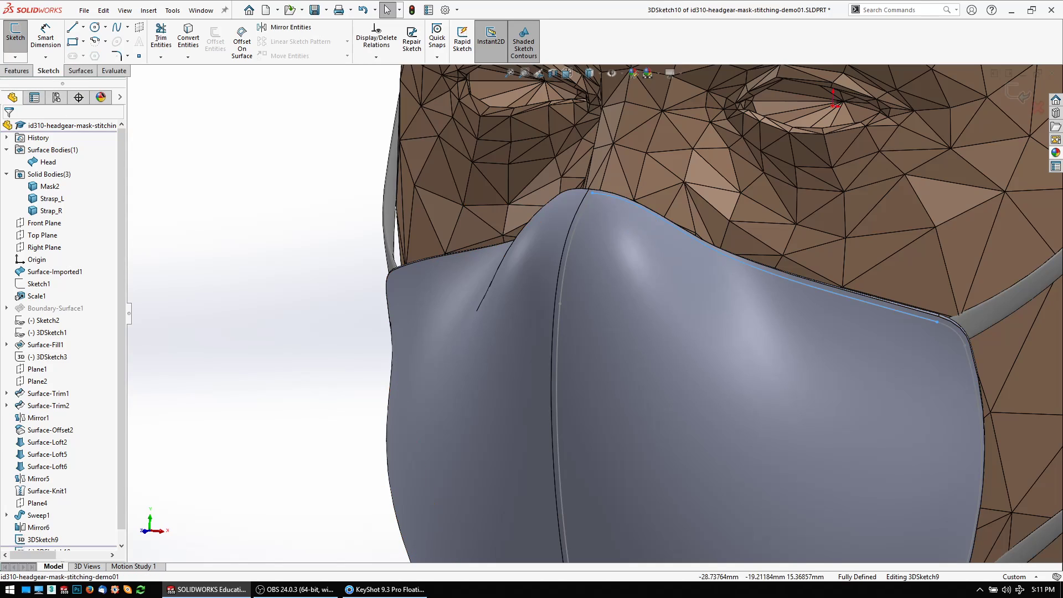
ctrl+click(955, 332)
scroll(972, 370, down, 5)
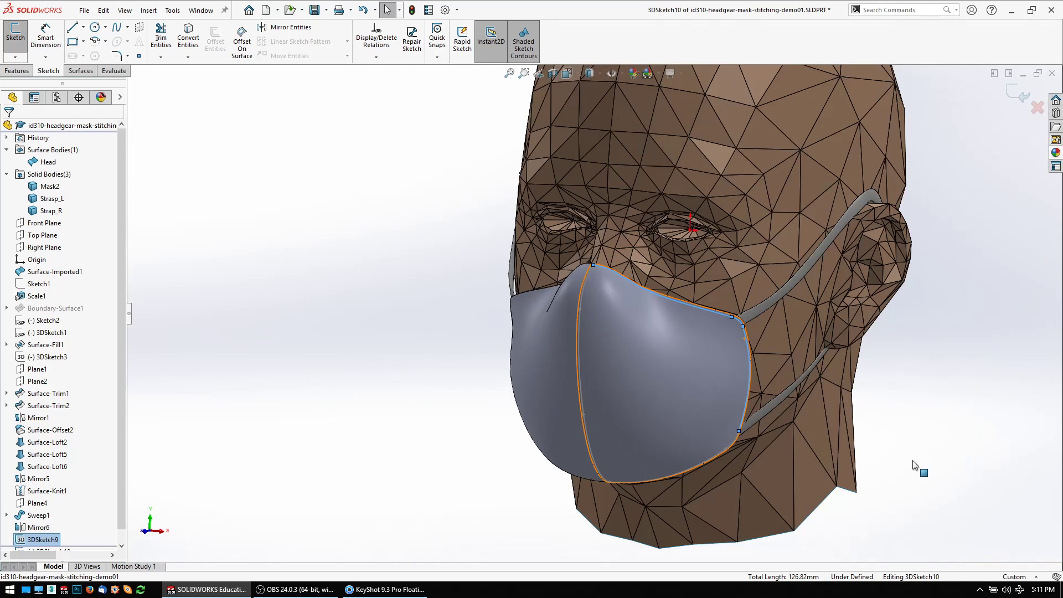
middle_drag(914, 465, 722, 423)
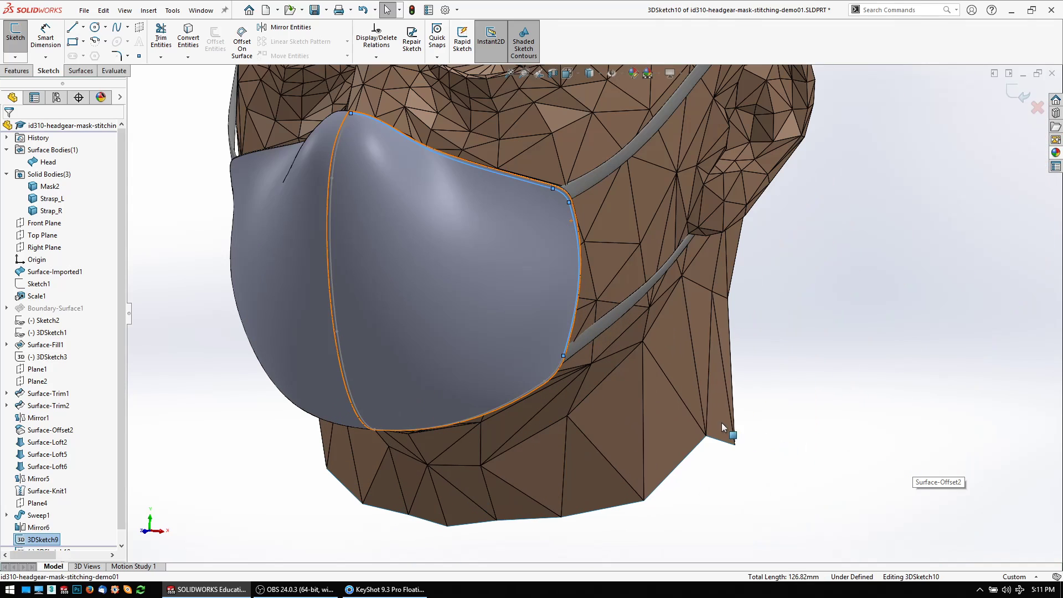
ctrl+click(551, 371)
ctrl+click(534, 384)
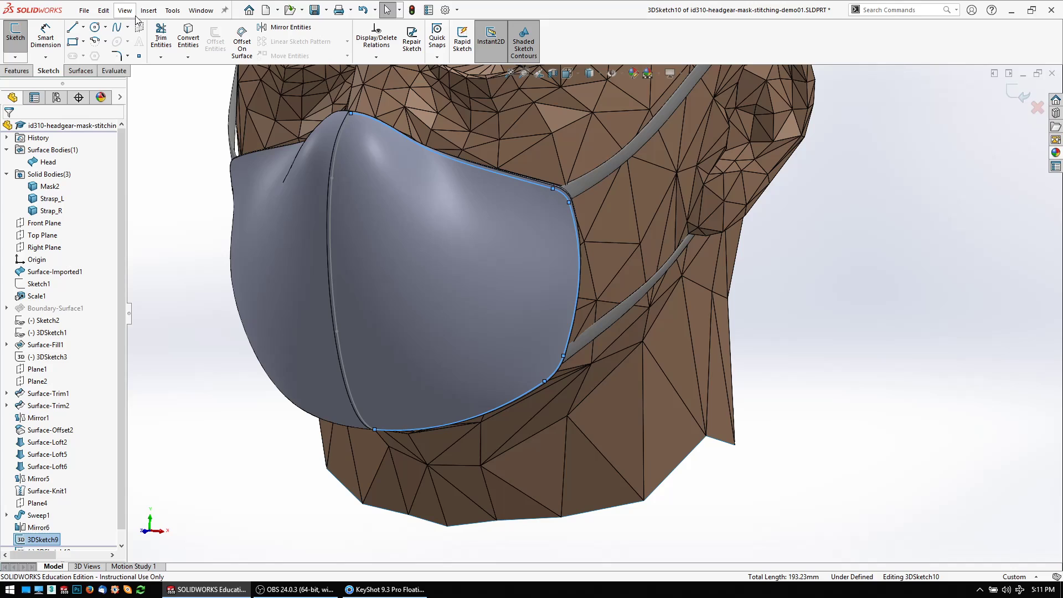
Fit one spline through the selected rim curves and exit 3DSketch10.
click(171, 11)
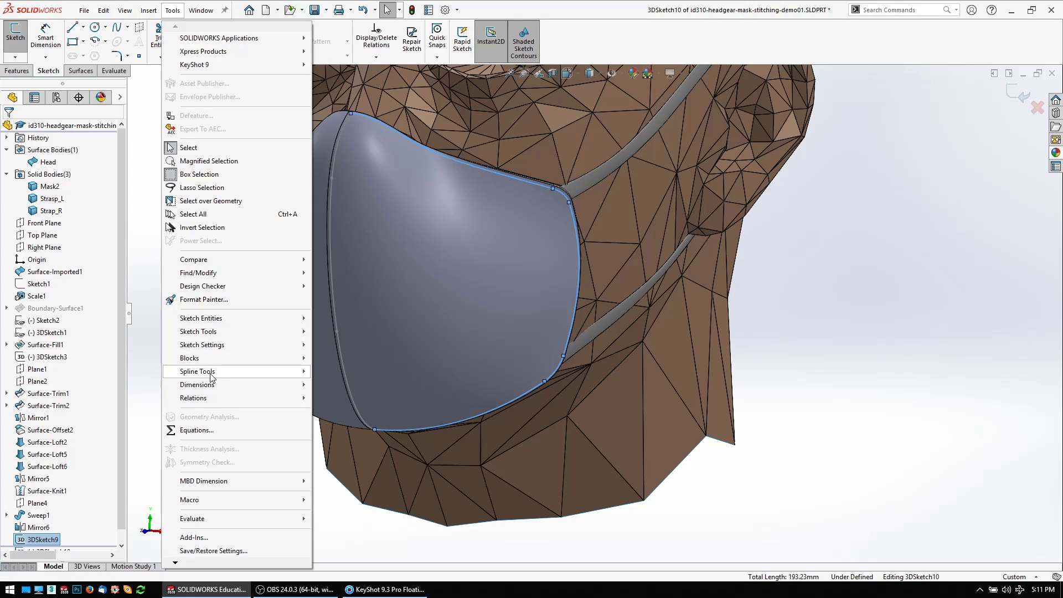
mouse_move(198, 371)
click(343, 483)
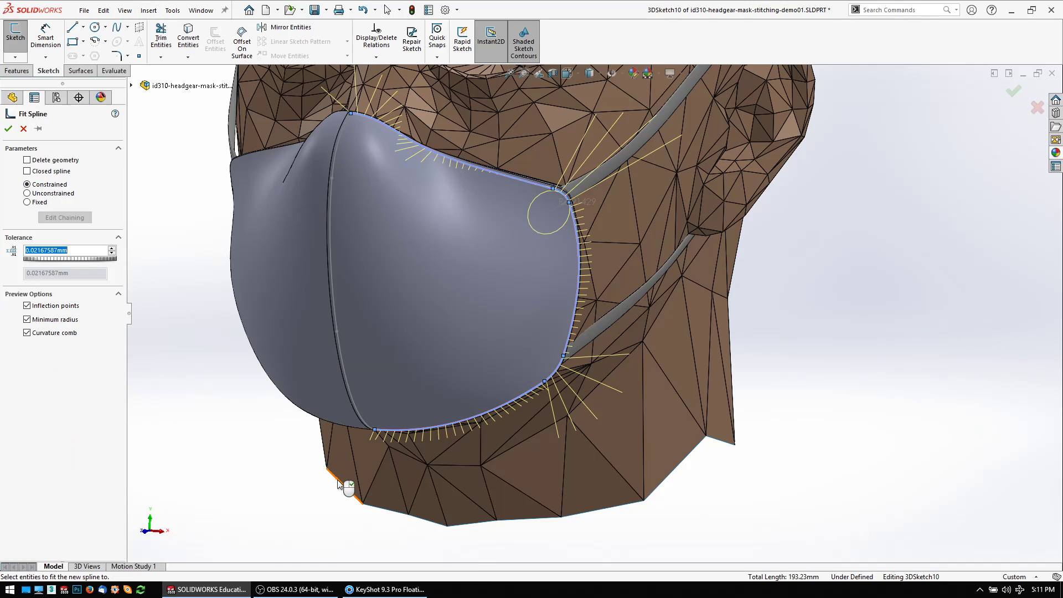
click(8, 130)
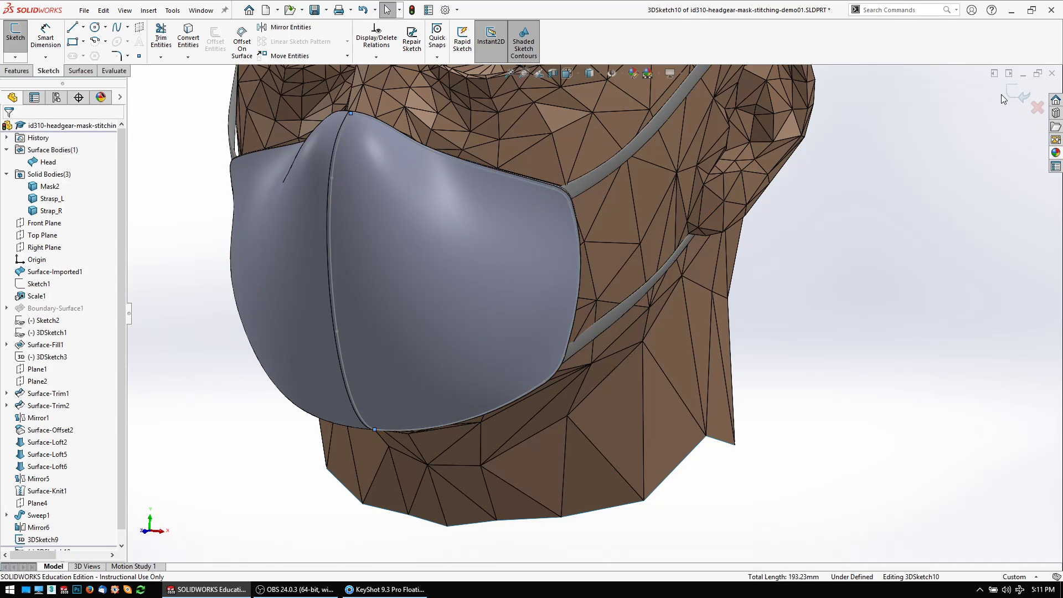
click(1019, 99)
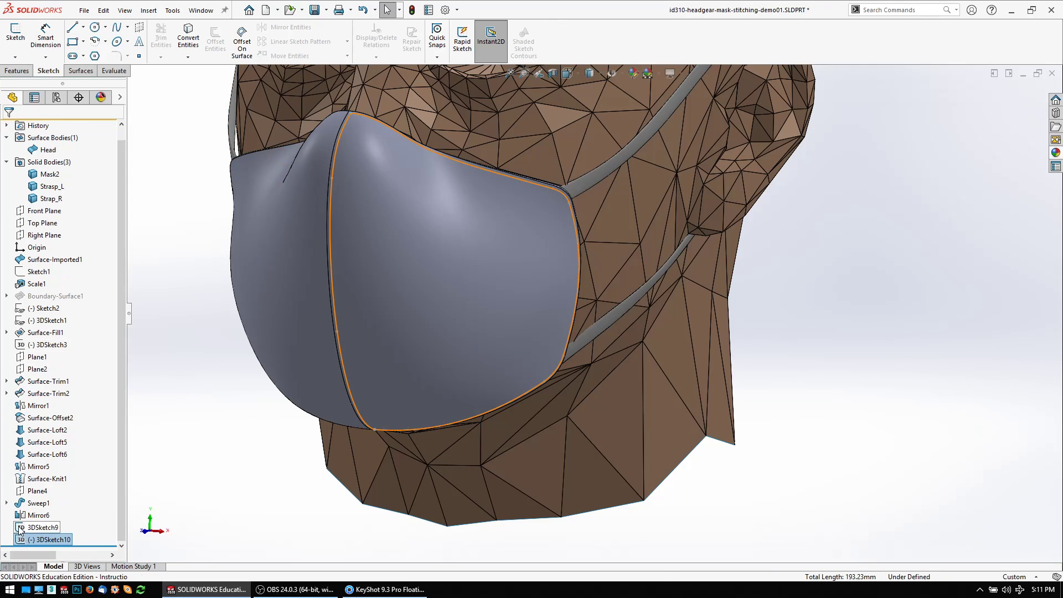
Hide the original rim sketch 3DSketch9, keeping the fitted spline sketch visible.
click(43, 528)
click(31, 508)
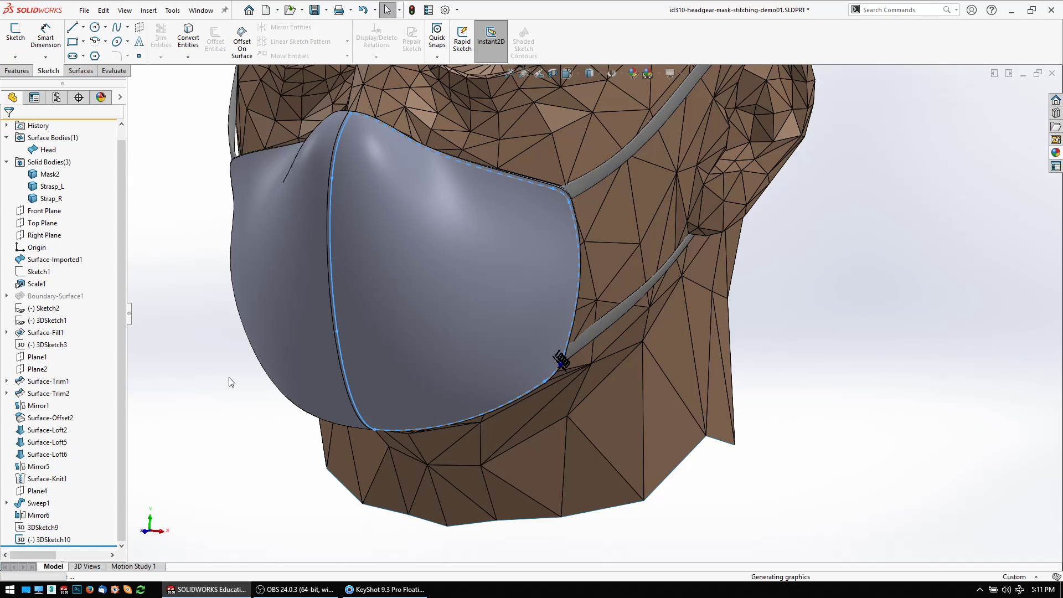
click(50, 540)
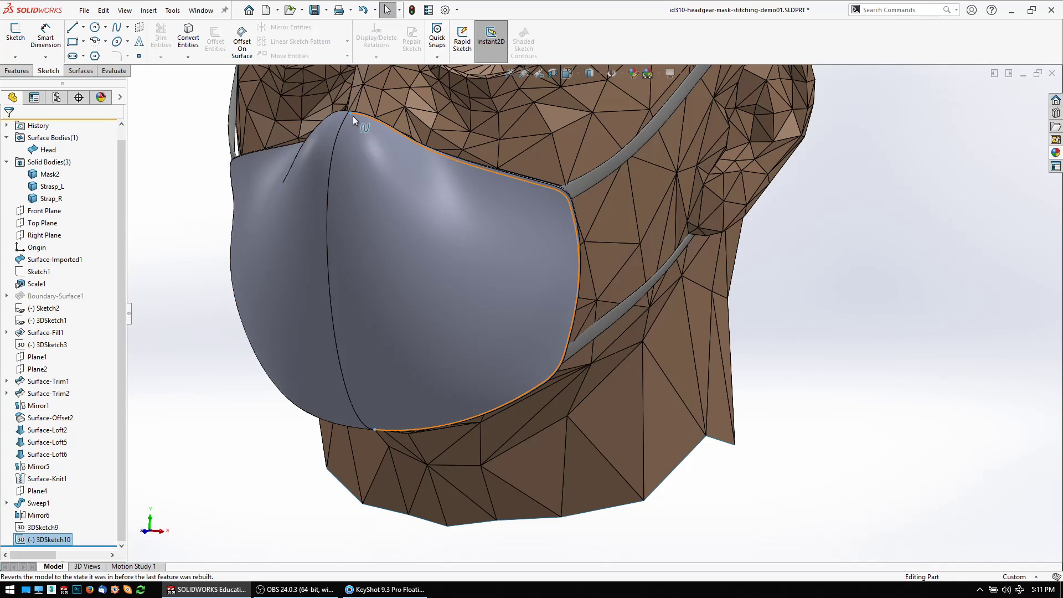
click(174, 241)
scroll(363, 135, down, 3)
scroll(363, 135, down, 3)
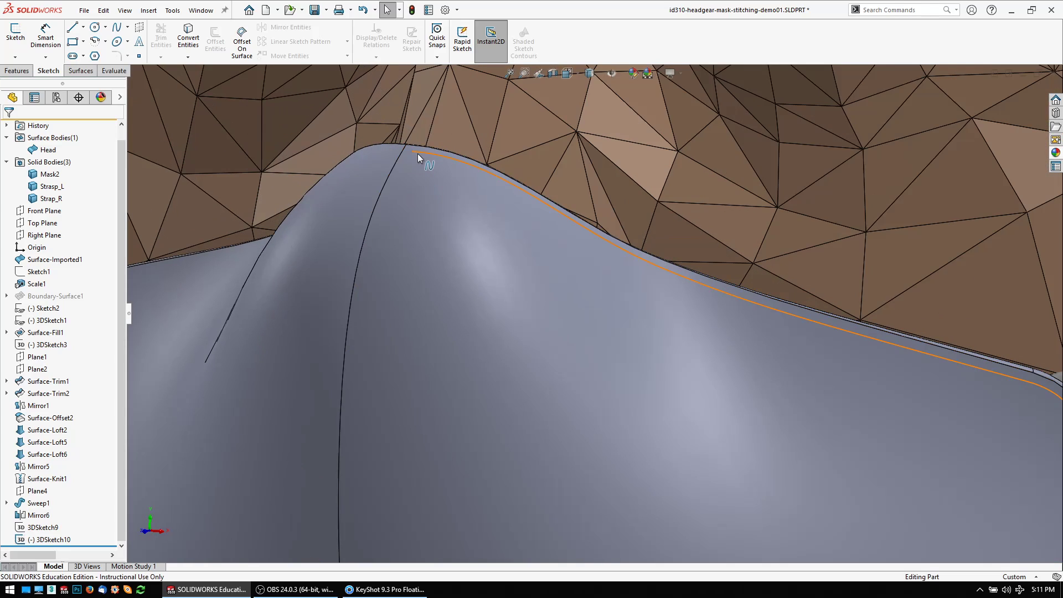
Start another new 3D sketch, 3DSketch11, focused on the mask's nose peak.
click(412, 152)
click(22, 58)
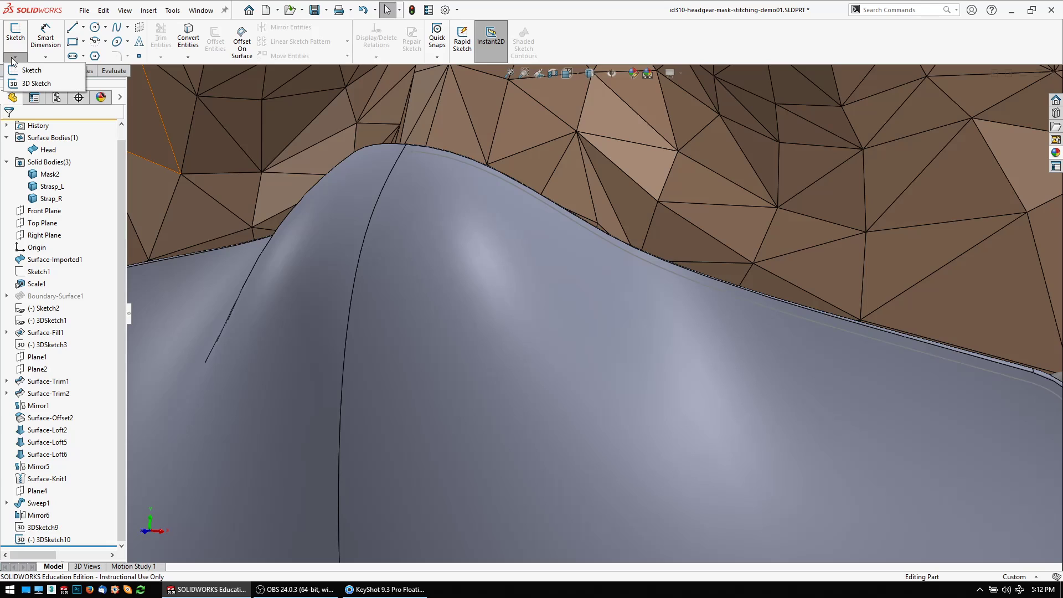
click(14, 86)
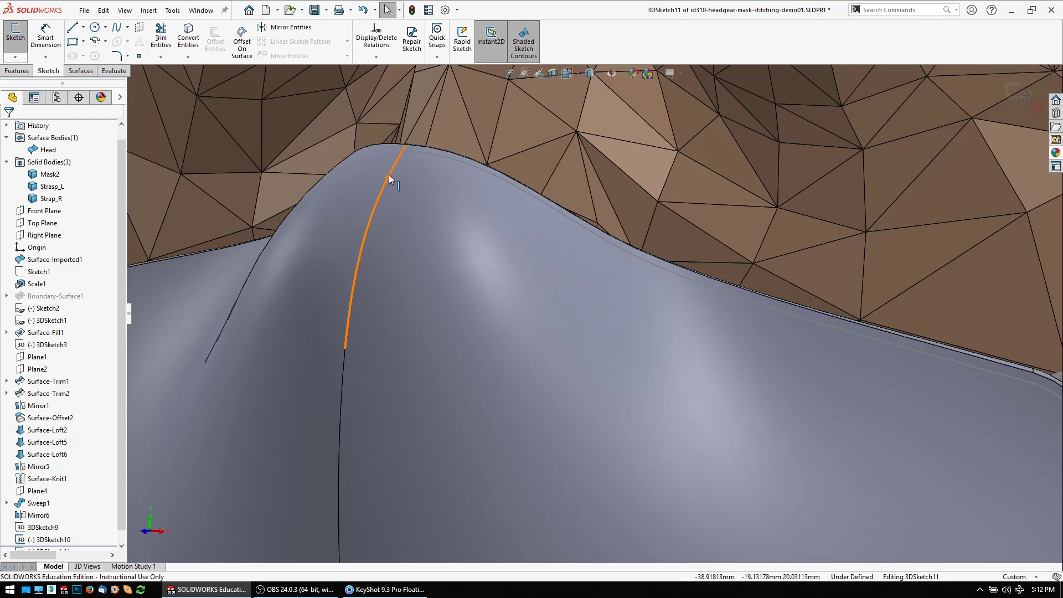
middle_drag(390, 179, 401, 102)
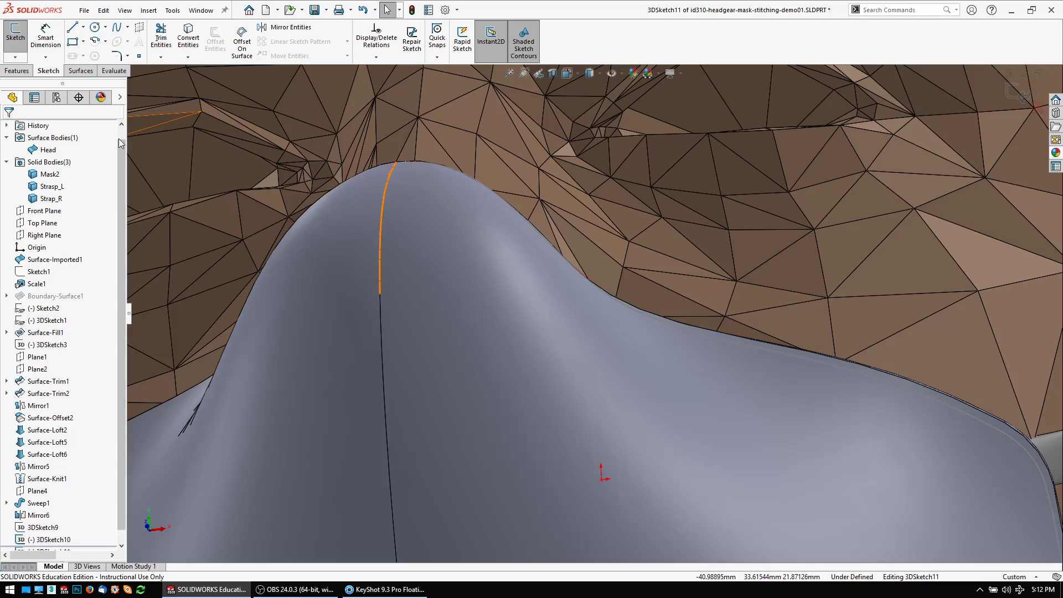
Hide the Head surface body so only the mask top and seam curve remain visible.
click(47, 150)
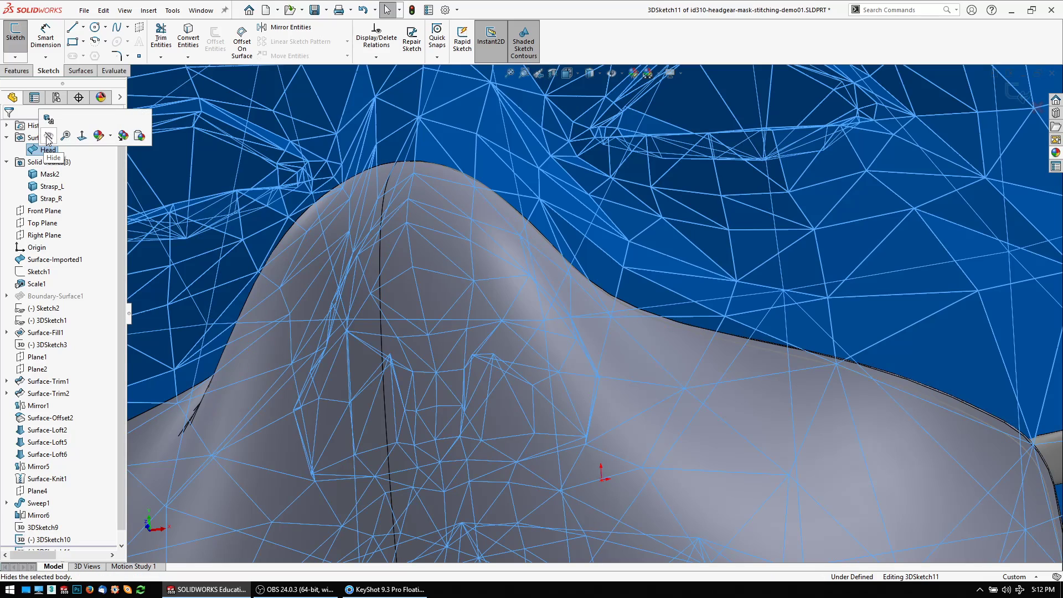
key(Tab)
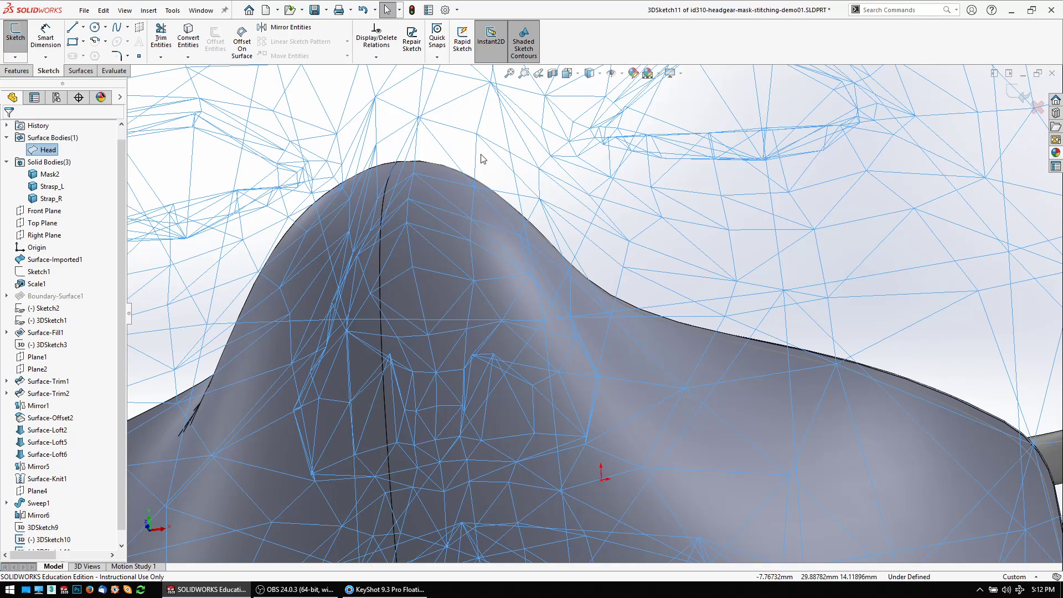
key(Tab)
click(458, 189)
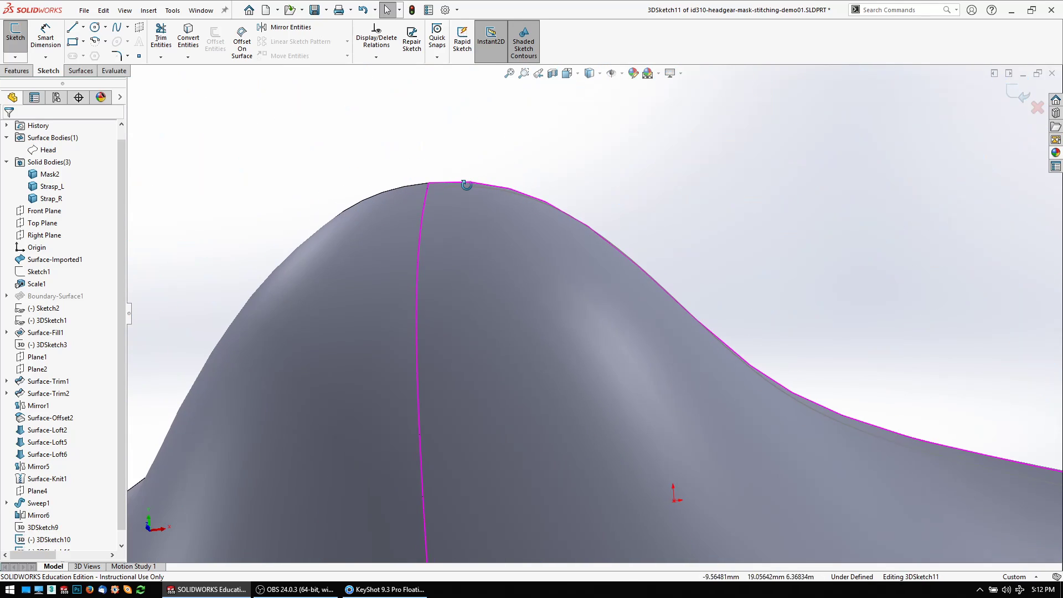
mouse_move(458, 188)
middle_down()
mouse_move(462, 153)
mouse_move(470, 167)
middle_up()
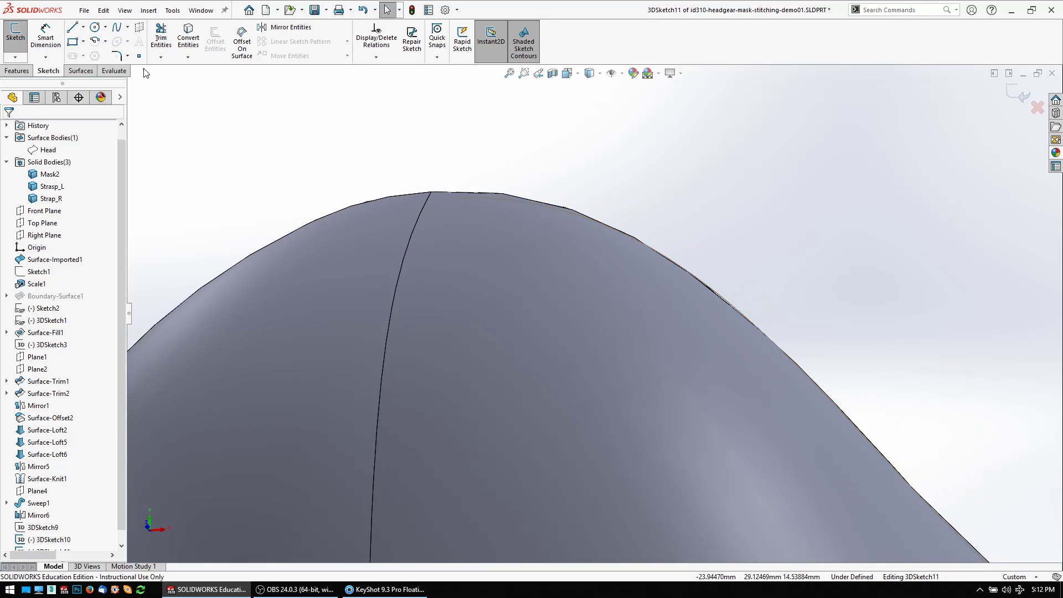
Draw a short straight line rising from the nose-peak edge of the mask.
click(77, 32)
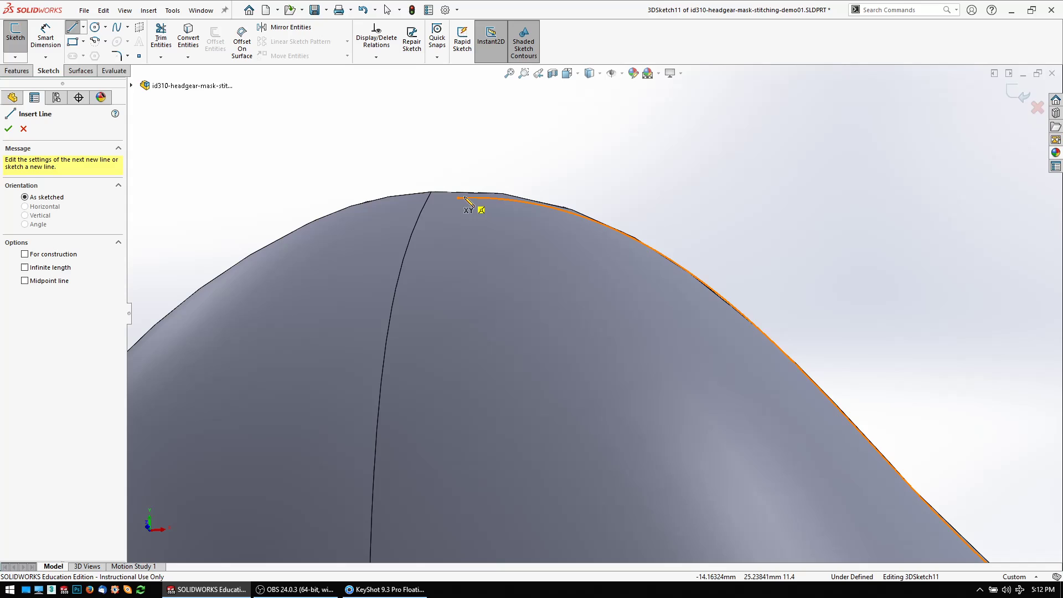
click(460, 200)
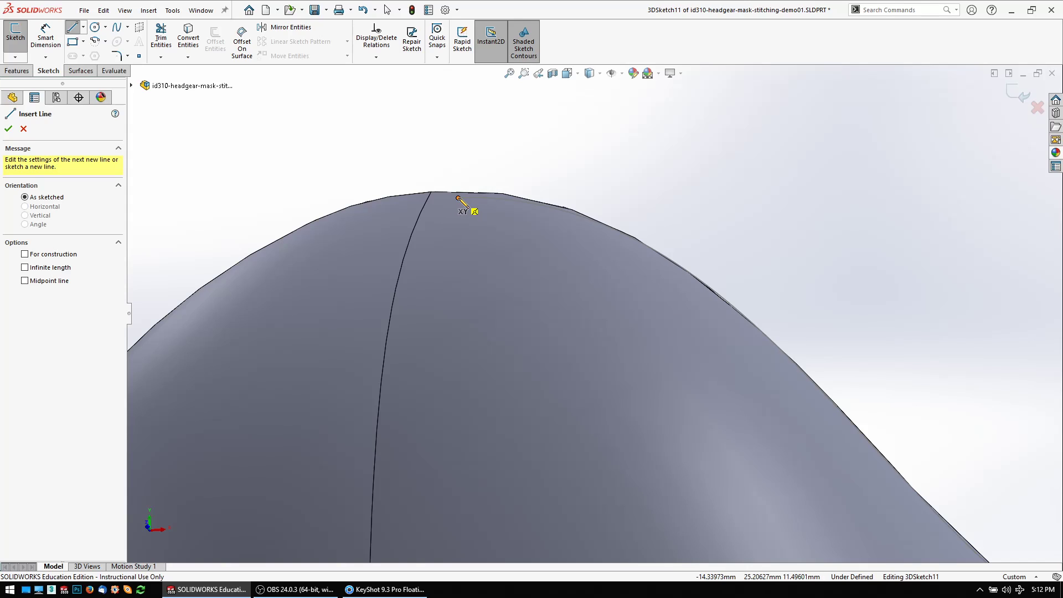
drag(459, 200, 458, 173)
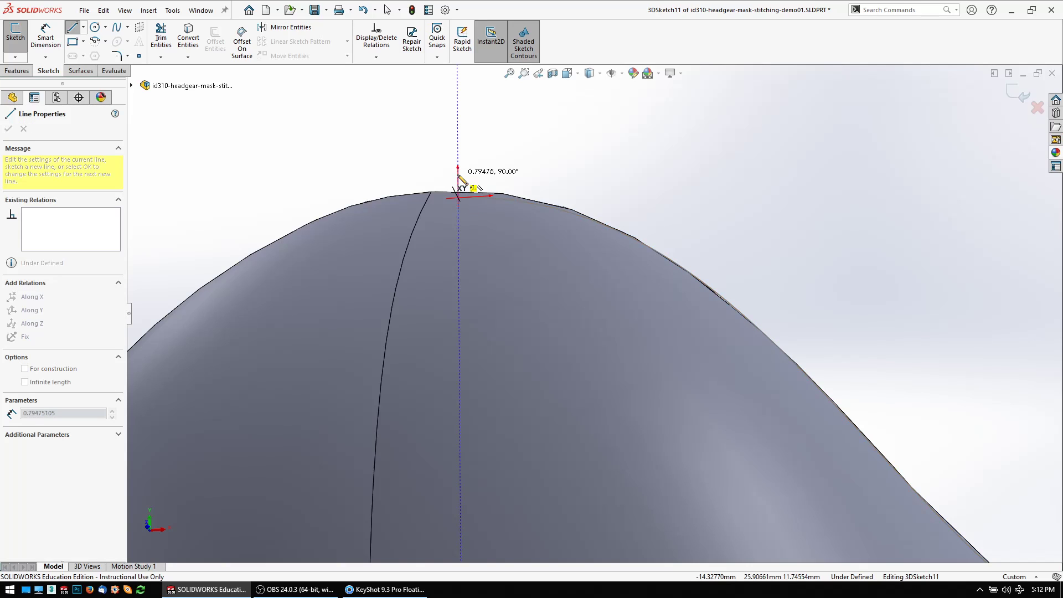
click(460, 173)
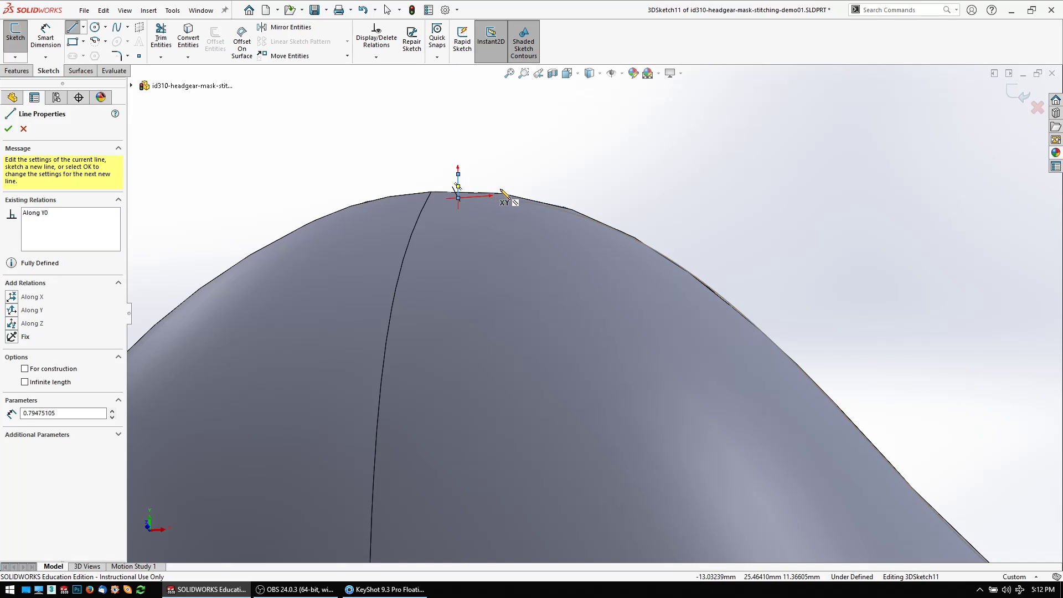
key(Escape)
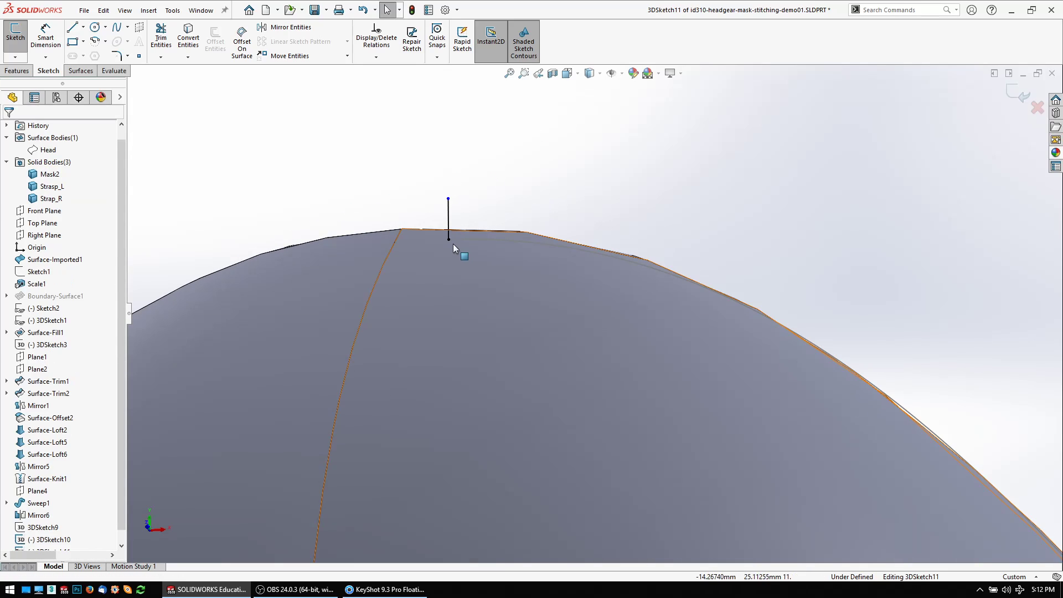
Constrain the line's base point on the mask face and make the line perpendicular to it.
click(448, 242)
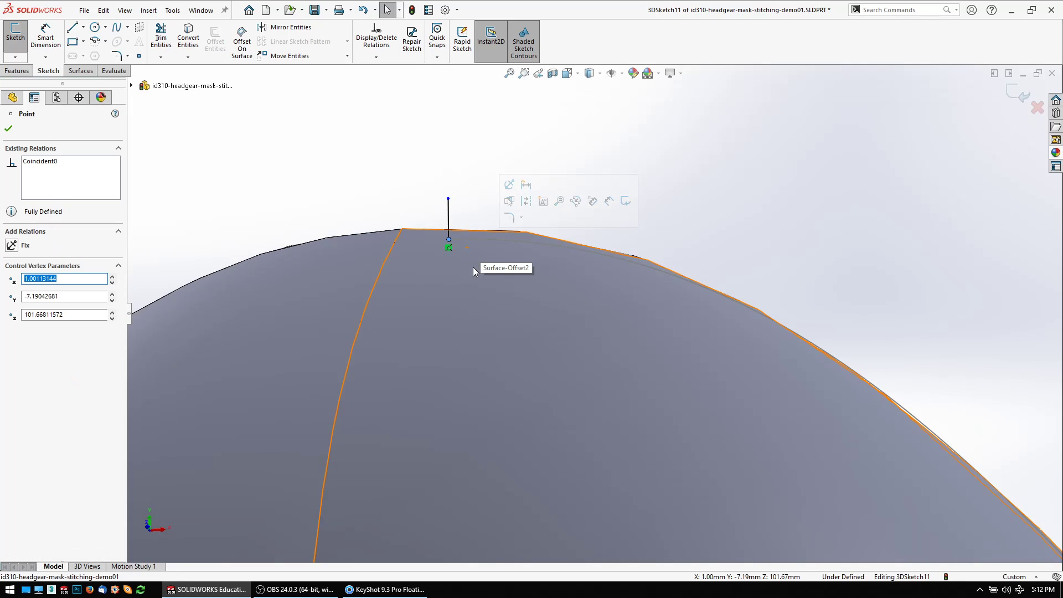
ctrl+click(466, 267)
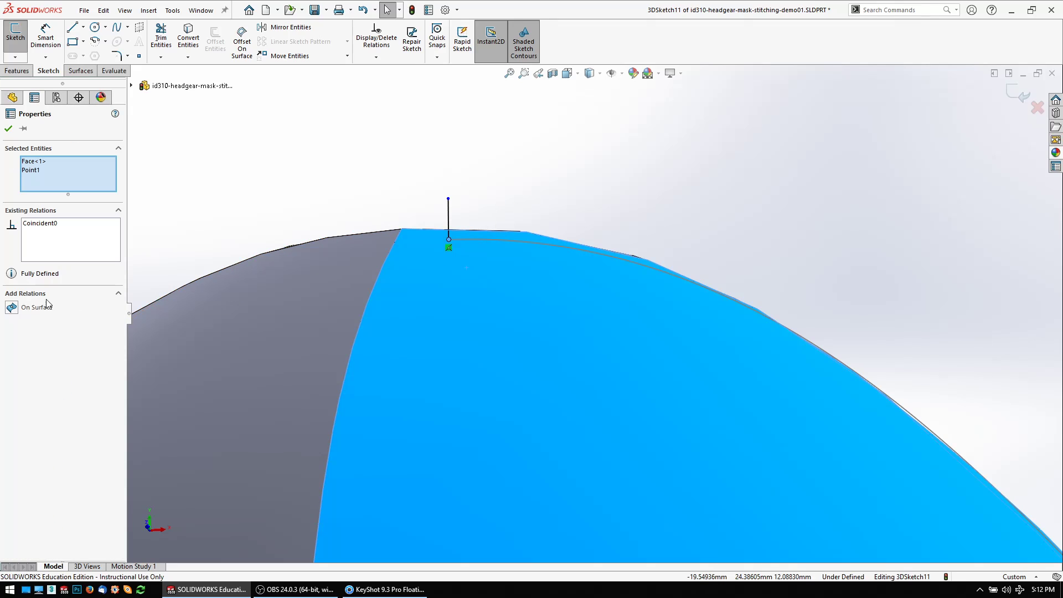
click(321, 202)
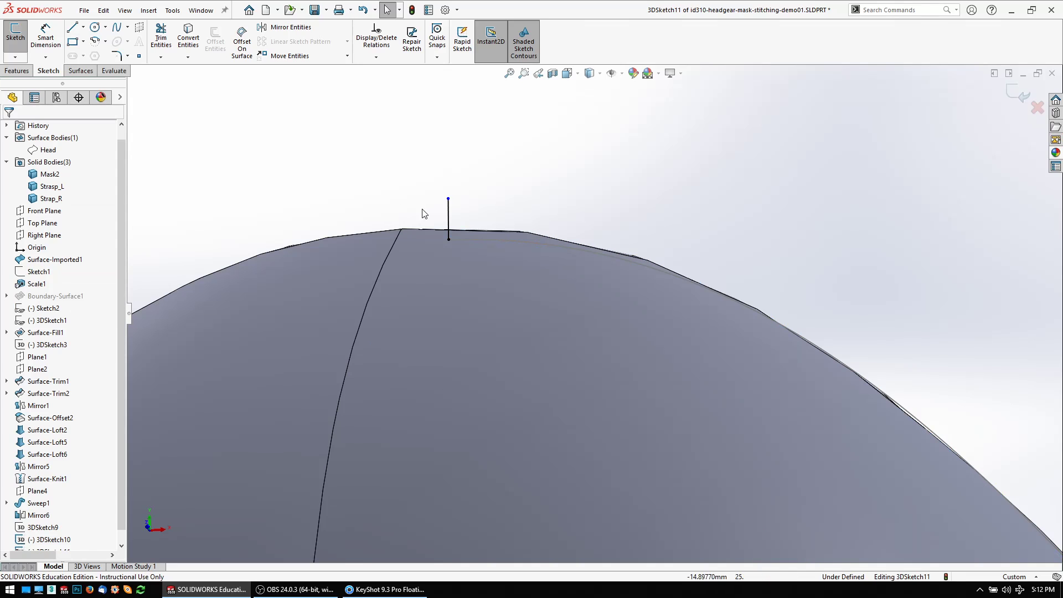
click(447, 219)
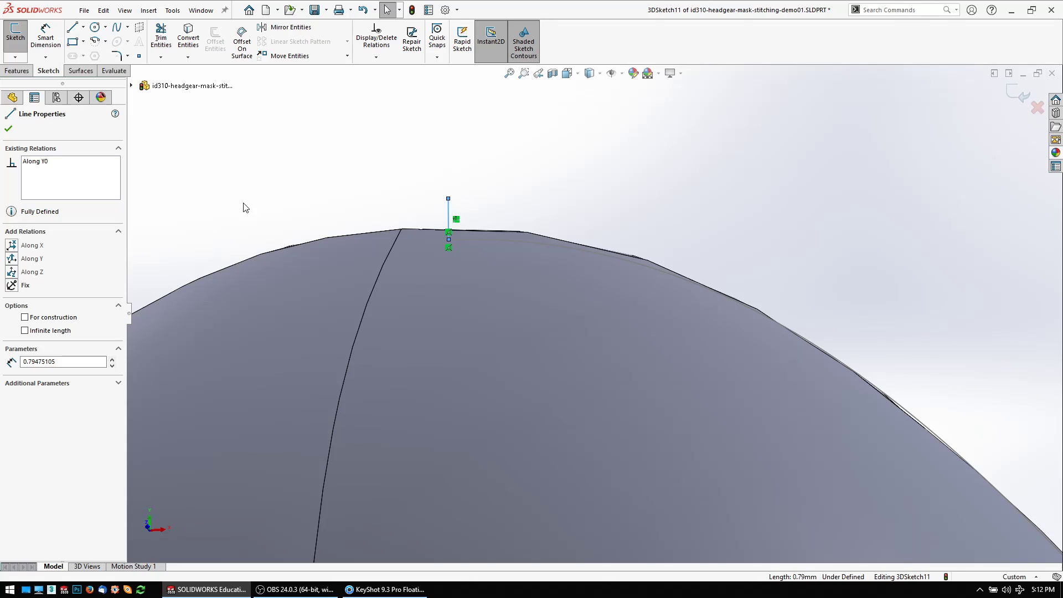
ctrl+click(487, 291)
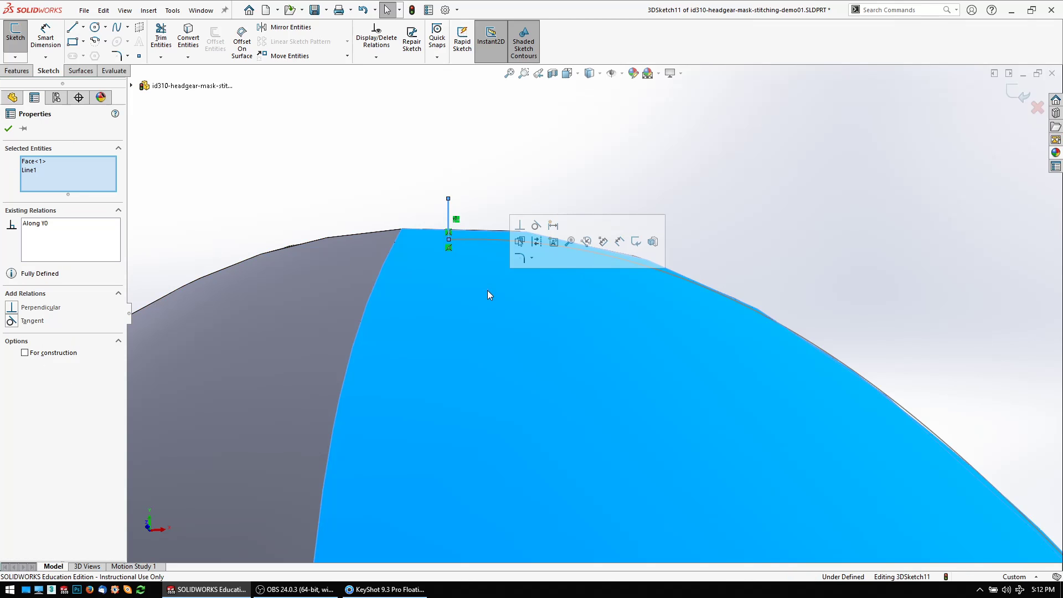
click(523, 225)
click(482, 191)
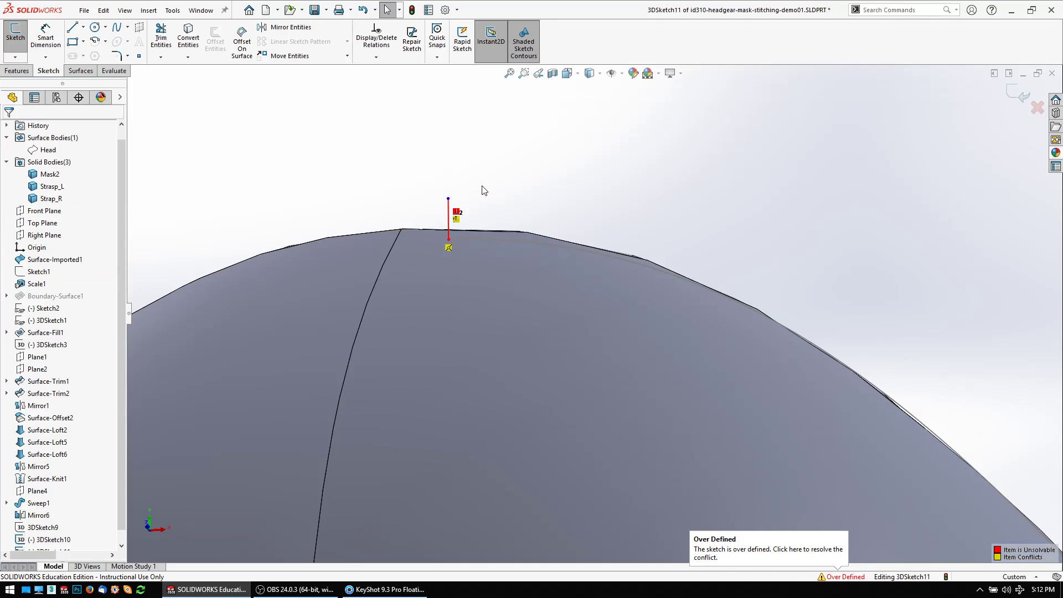
Dismiss the over-defined warning and review the base point's relations until the sketch solves.
click(449, 246)
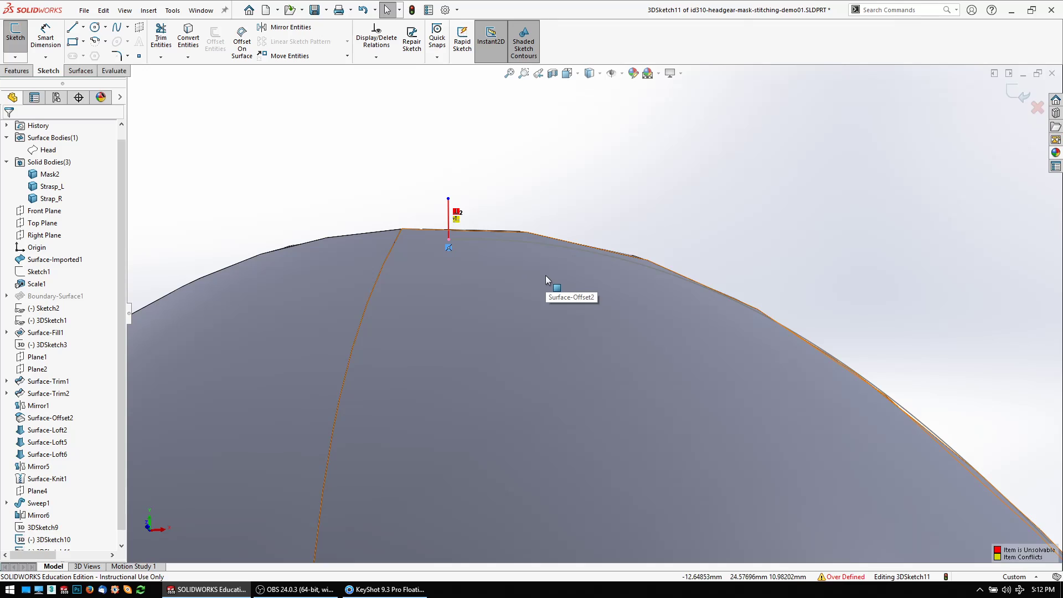
click(546, 275)
click(451, 241)
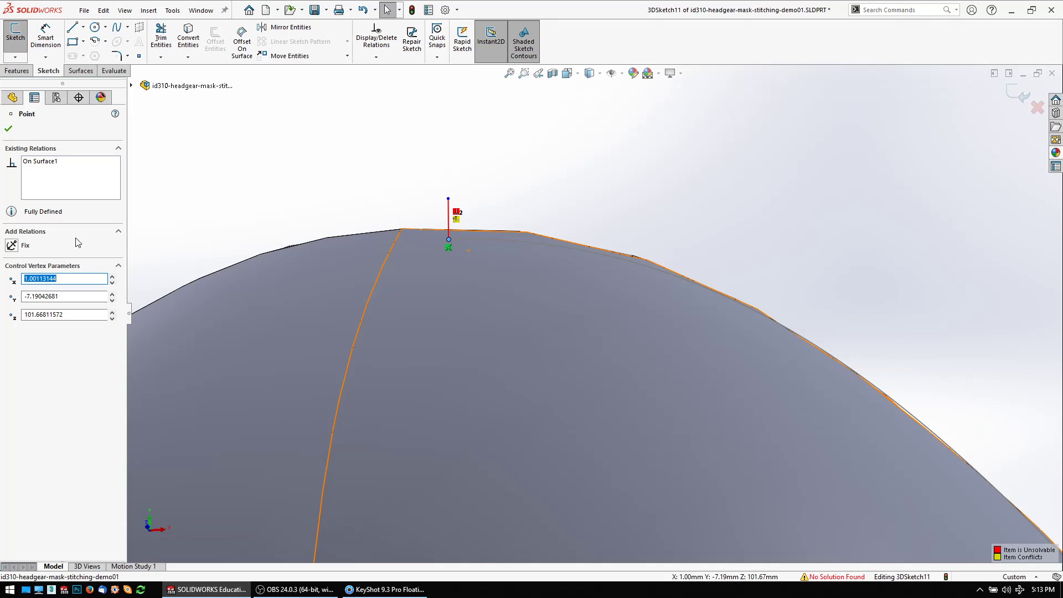
click(569, 204)
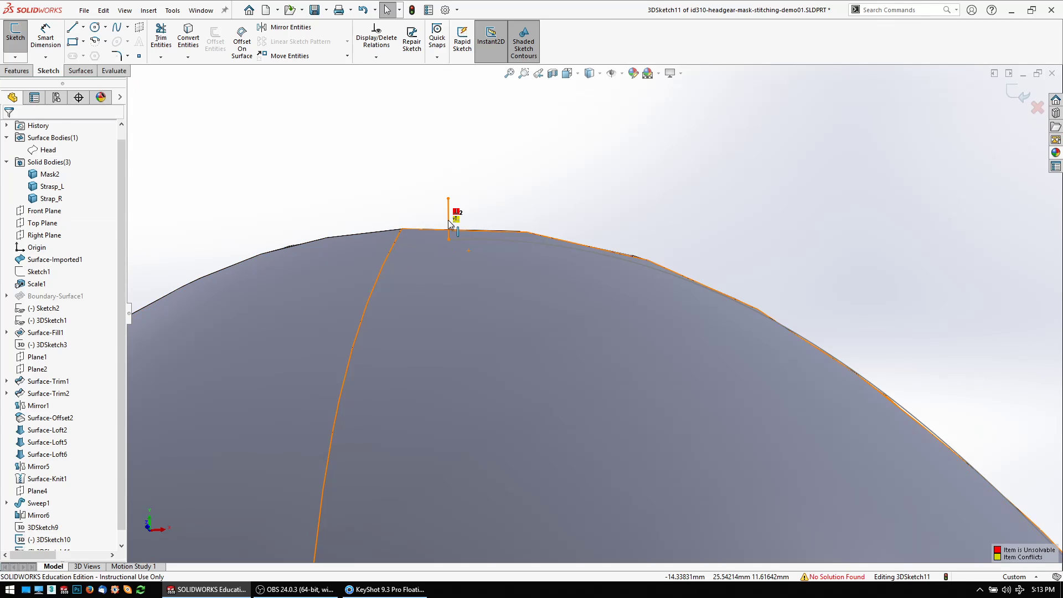
click(448, 221)
click(303, 179)
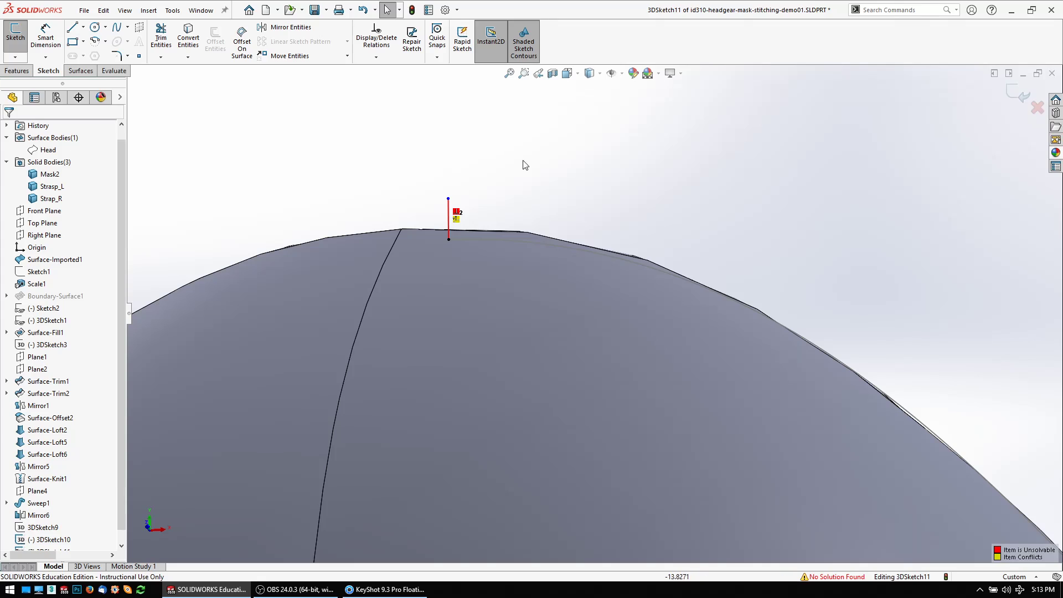
scroll(496, 232, down, 3)
scroll(497, 249, down, 2)
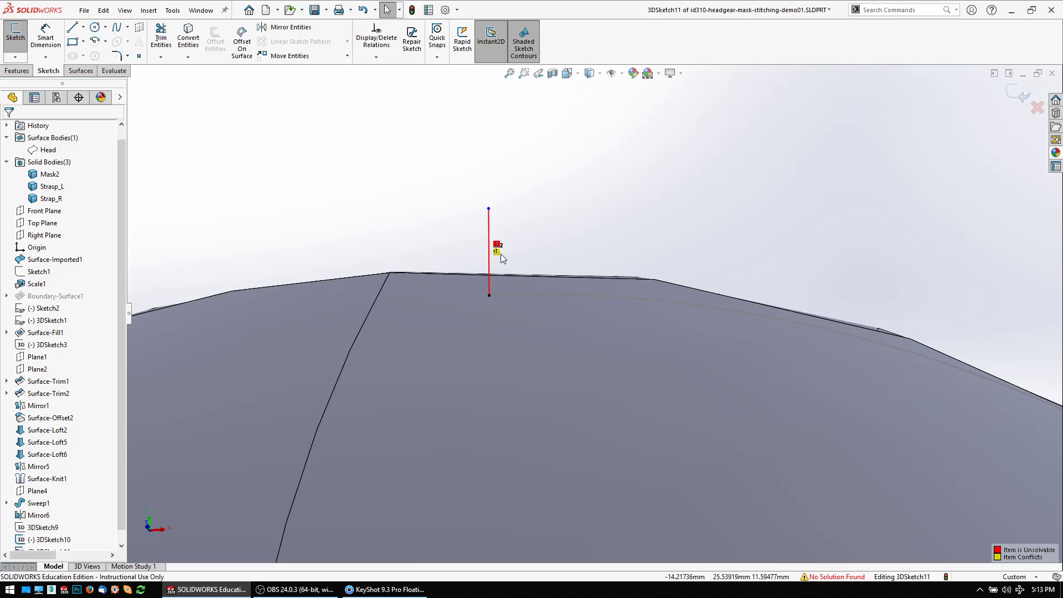
Delete the conflicting relation on the stitch line.
click(498, 245)
key(Delete)
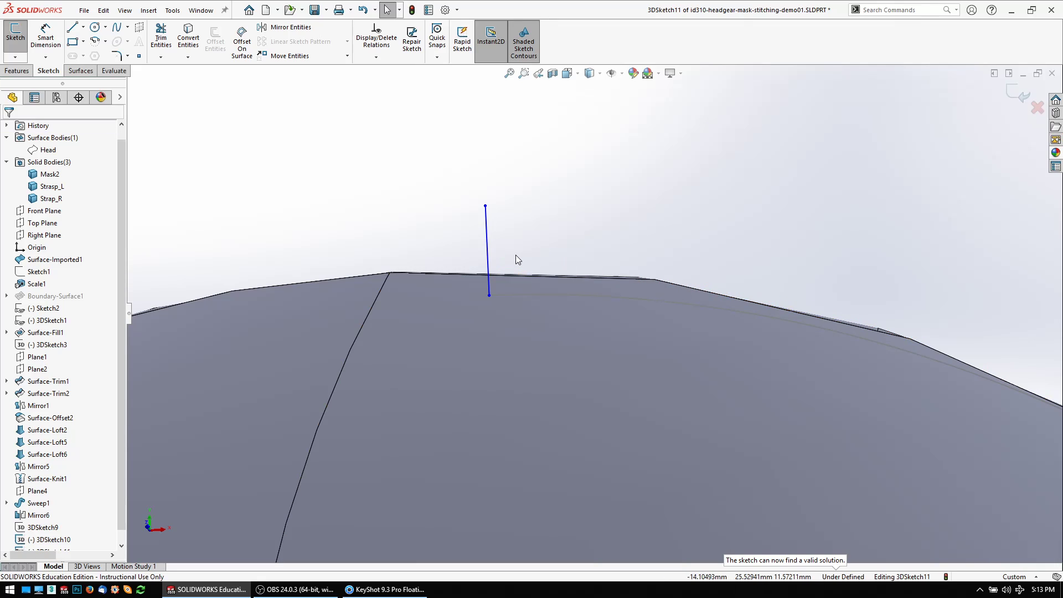
click(488, 274)
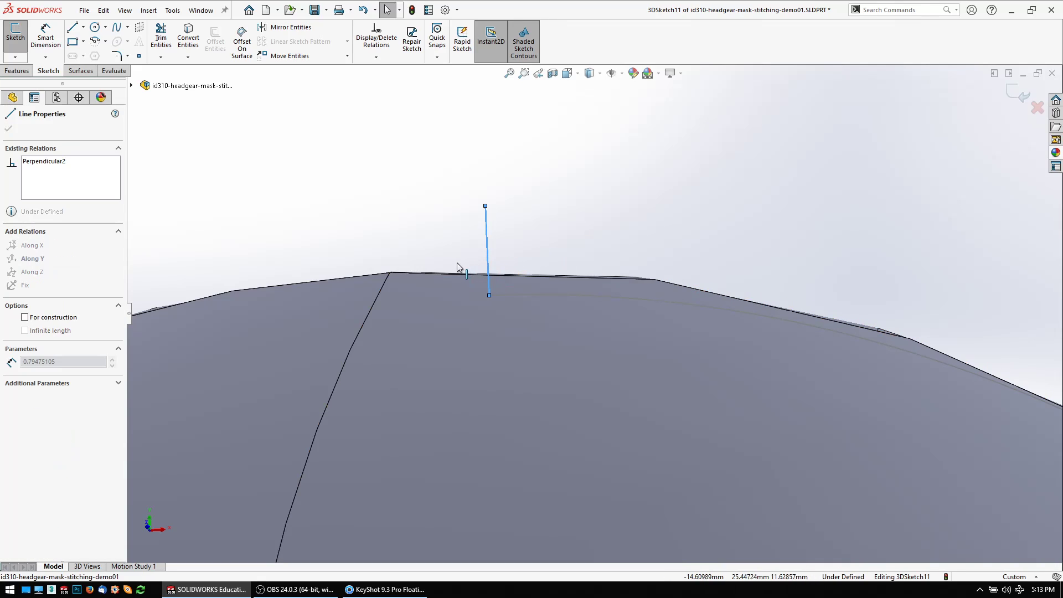
right_click(502, 239)
click(494, 305)
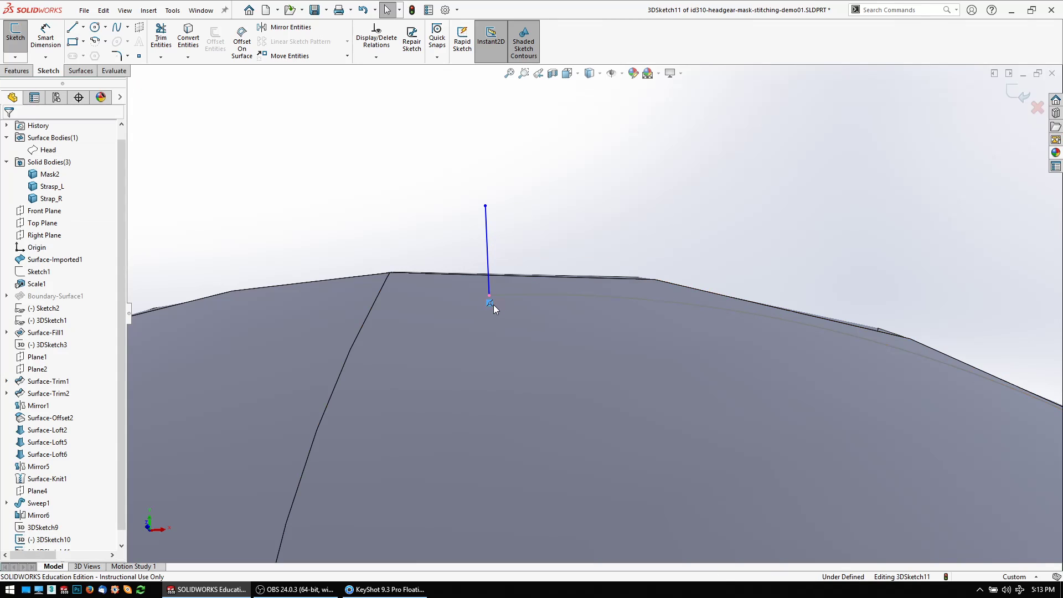
Drag the stitch line's base point into place near the mask surface.
click(489, 275)
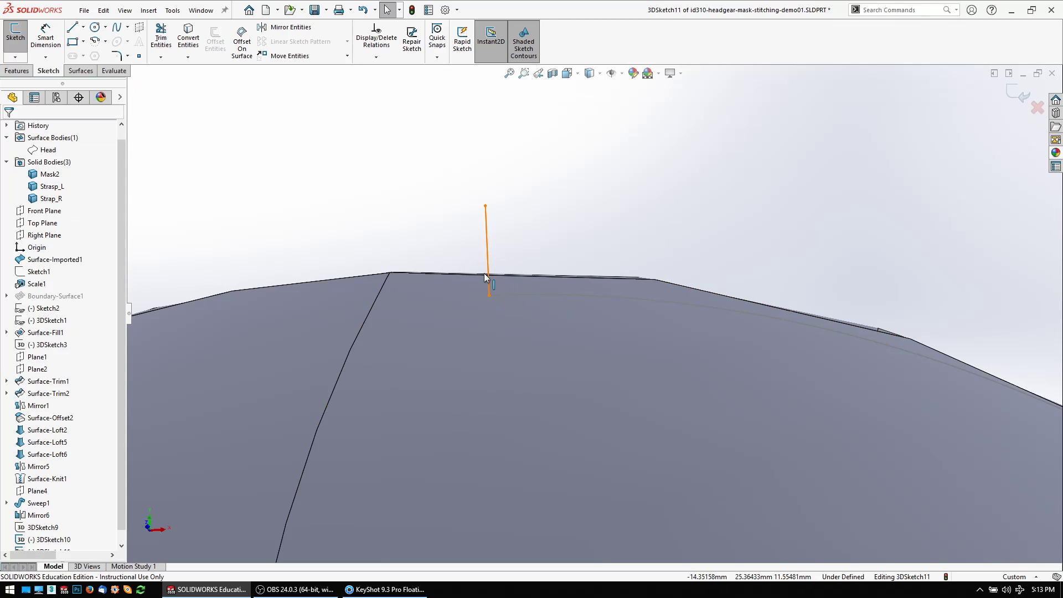
click(522, 276)
click(489, 294)
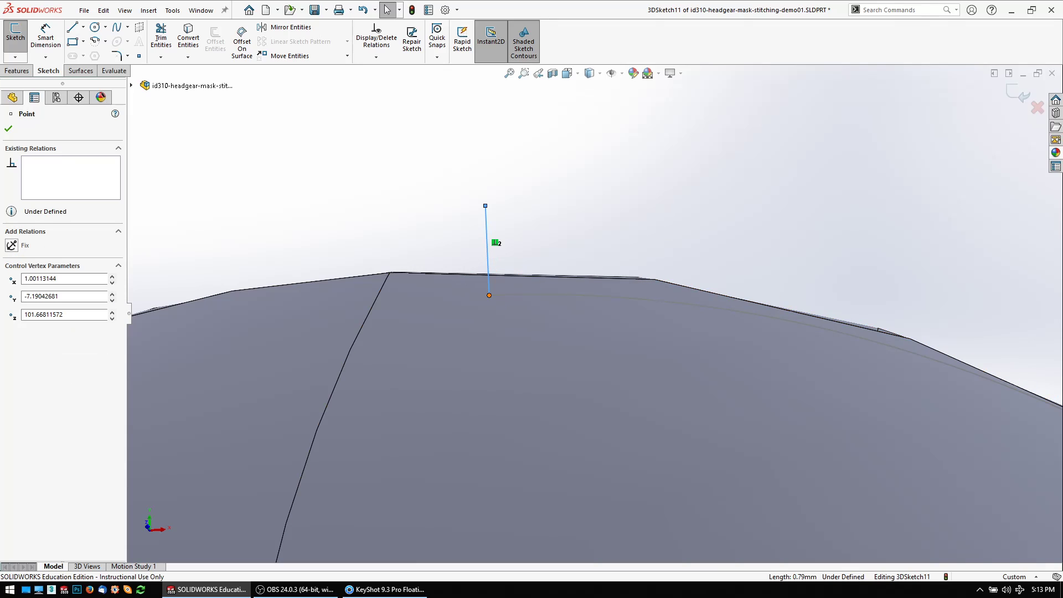
drag(489, 294, 463, 293)
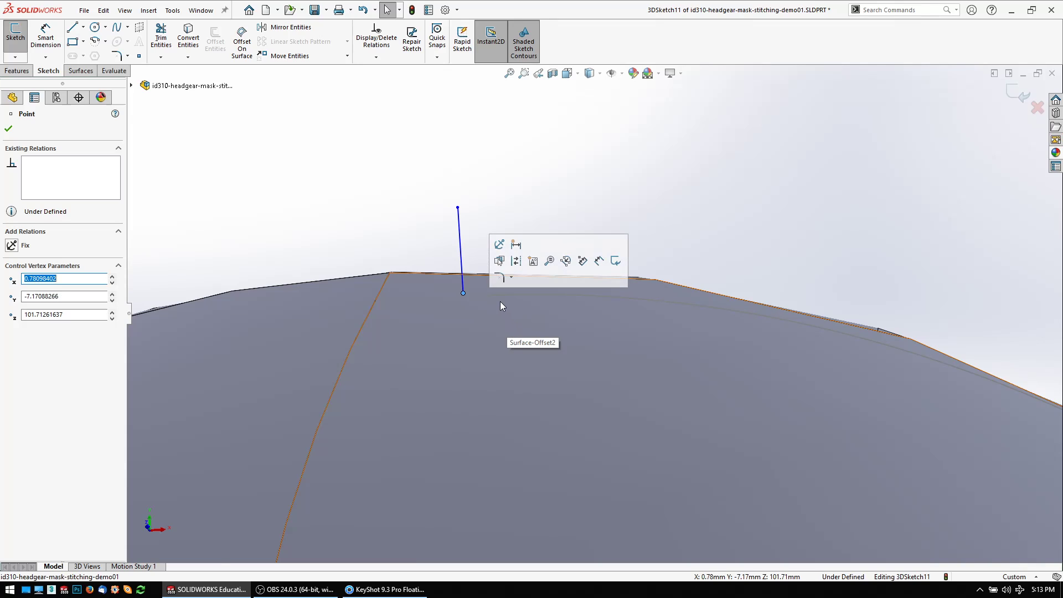
scroll(500, 302, down, 1)
drag(456, 290, 535, 309)
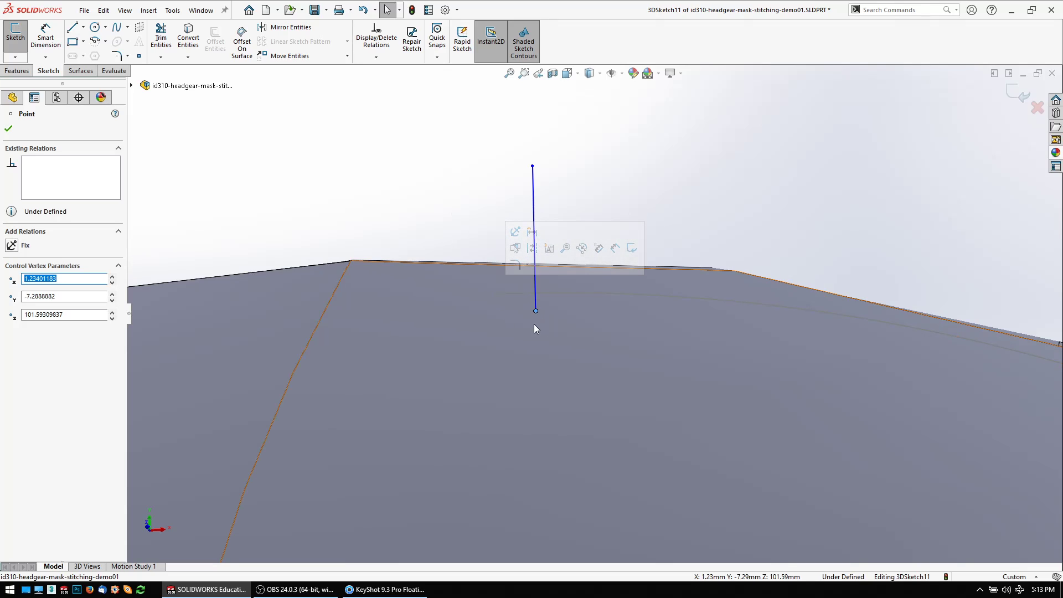
Attach the stitch line's base point onto the mask face with an On Surface relation.
ctrl+click(565, 329)
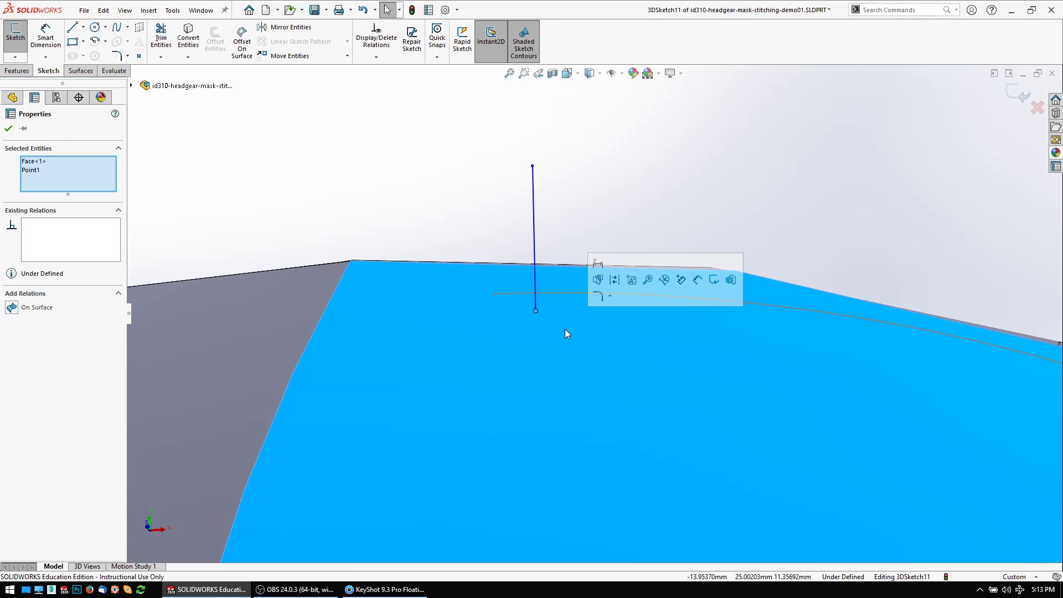
key(Escape)
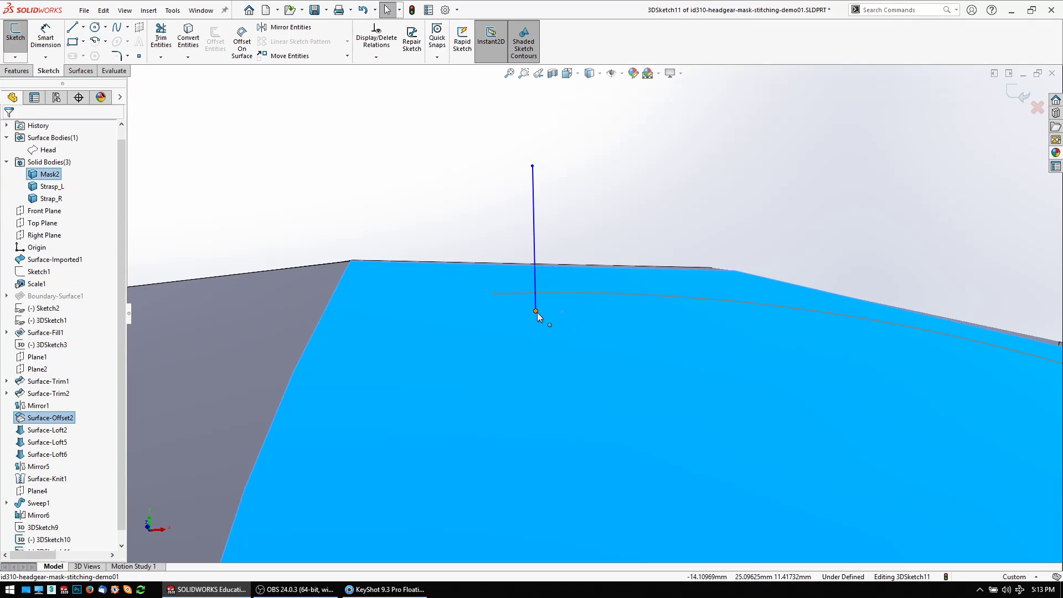
ctrl+click(537, 312)
click(38, 308)
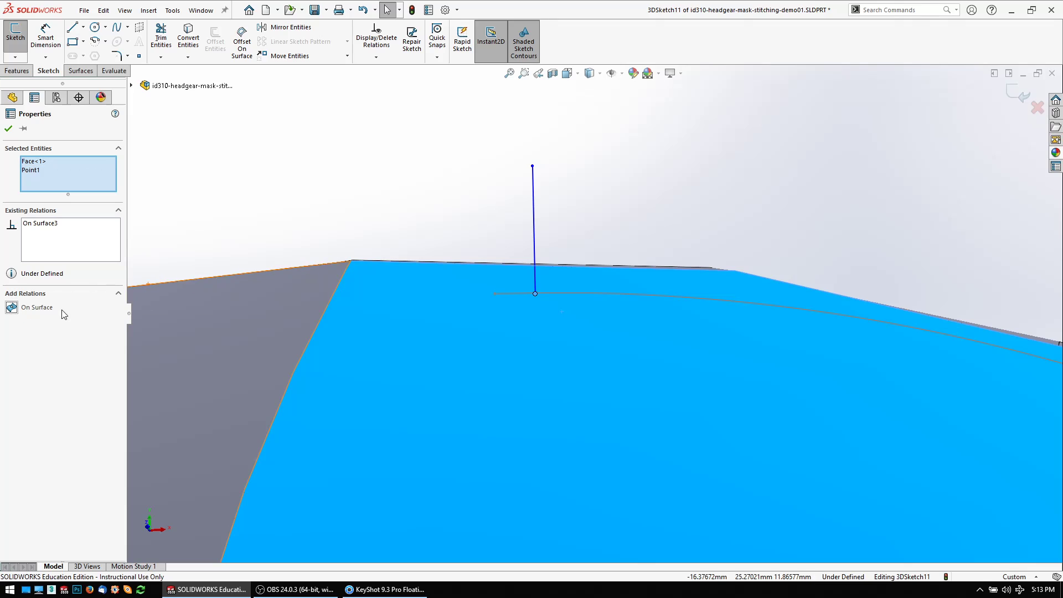
Make the stitch line perpendicular to the mask face.
click(533, 235)
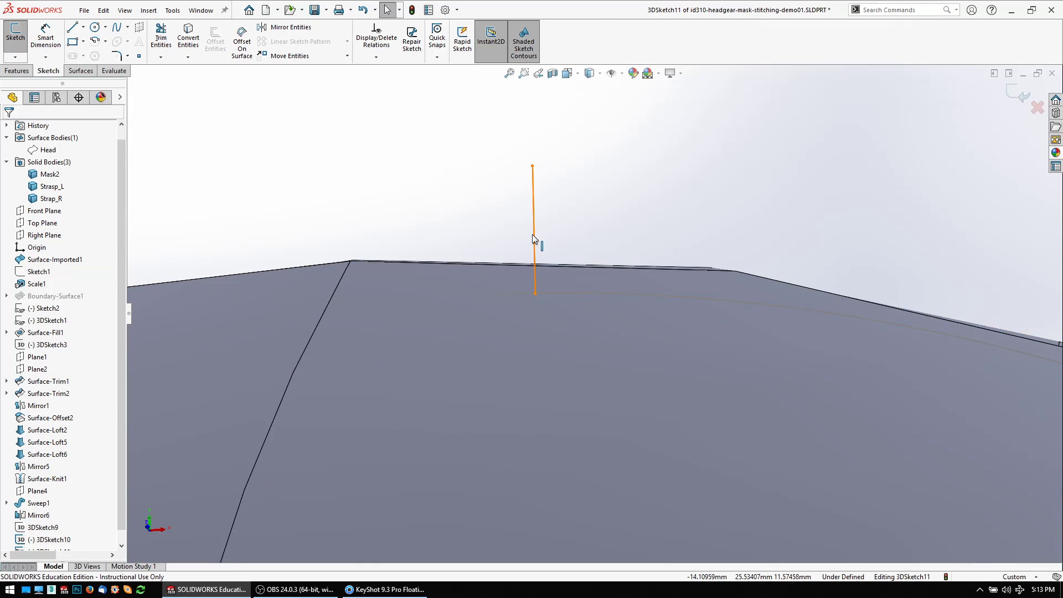
ctrl+click(421, 311)
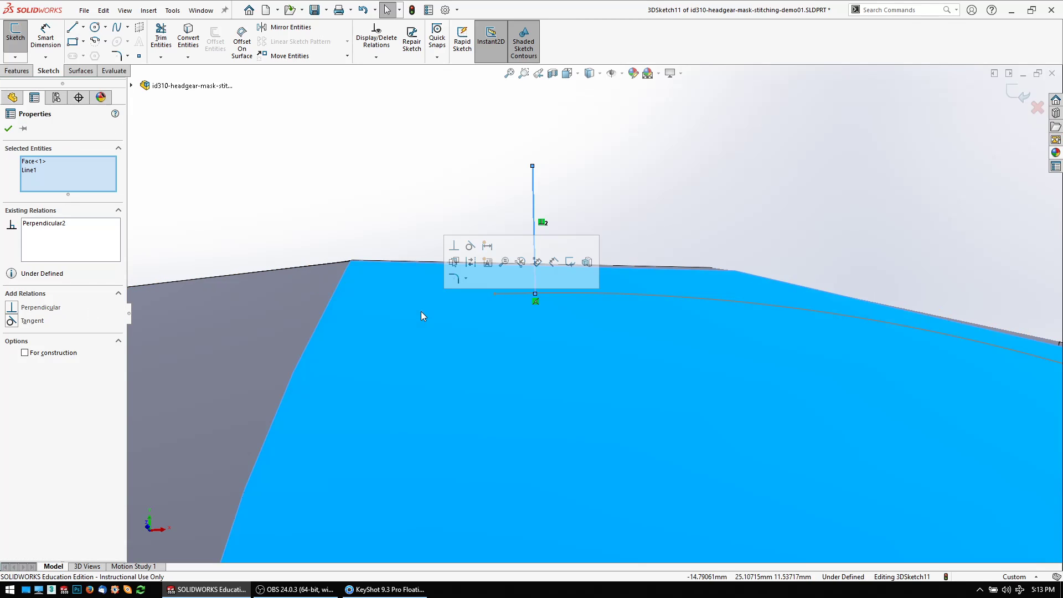
click(455, 262)
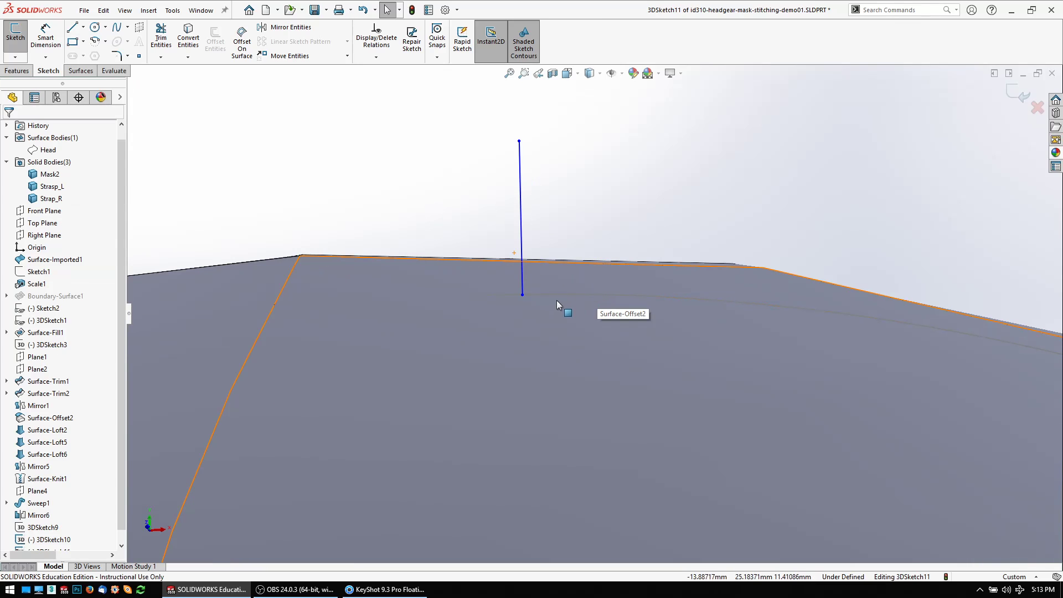
Slide the stitch line's base point across the mask surface toward the seam.
click(524, 298)
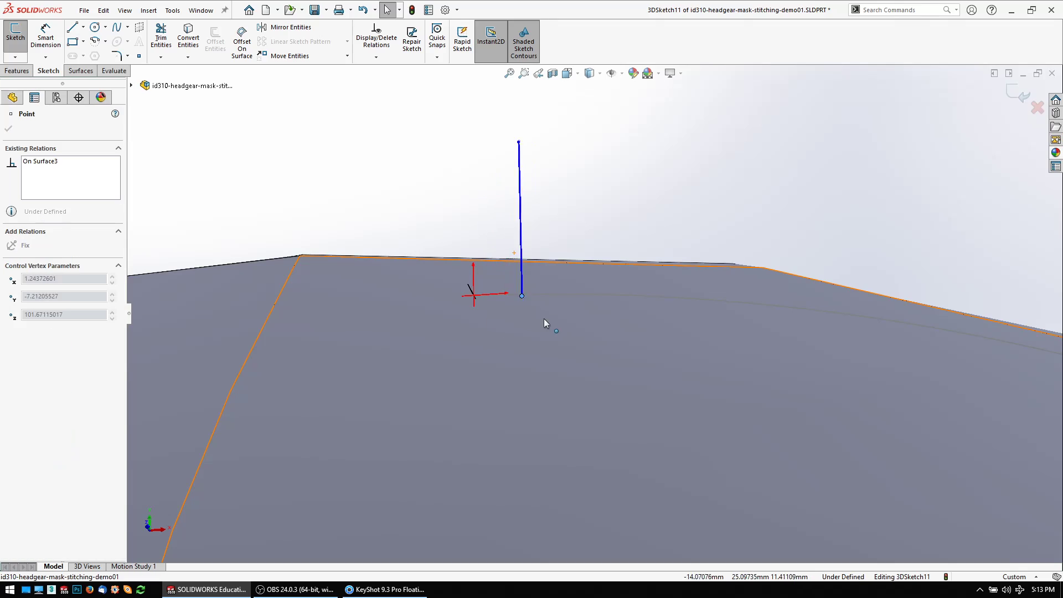
drag(525, 300, 503, 360)
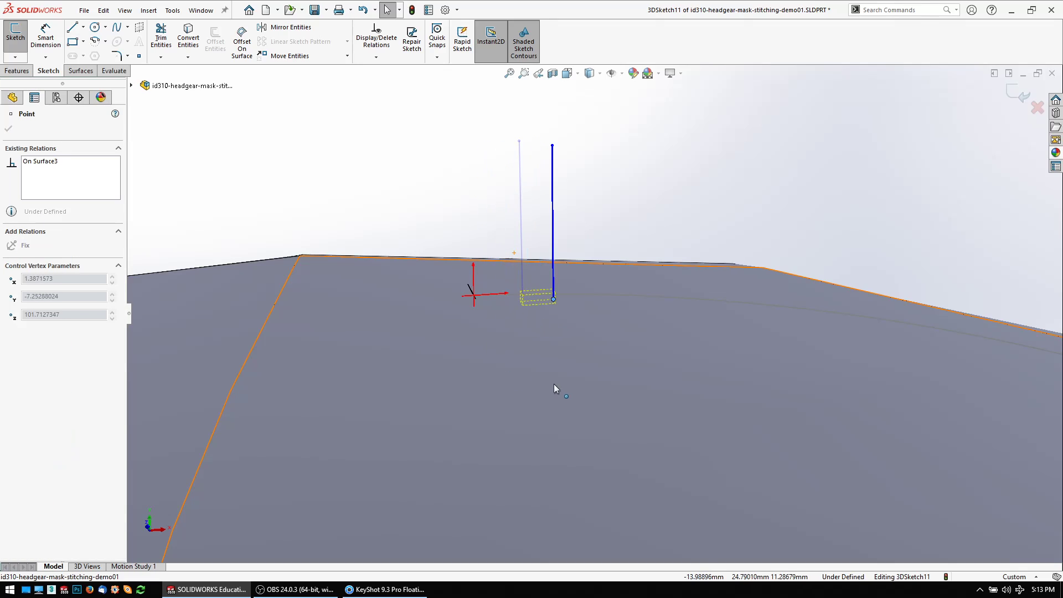
middle_drag(520, 341, 657, 296)
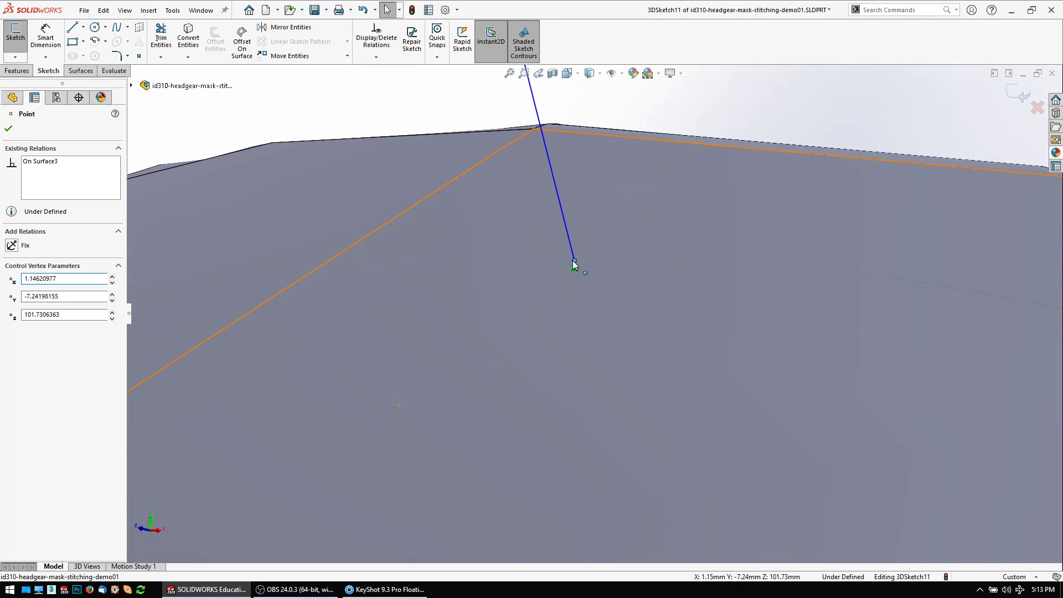
drag(574, 265, 601, 251)
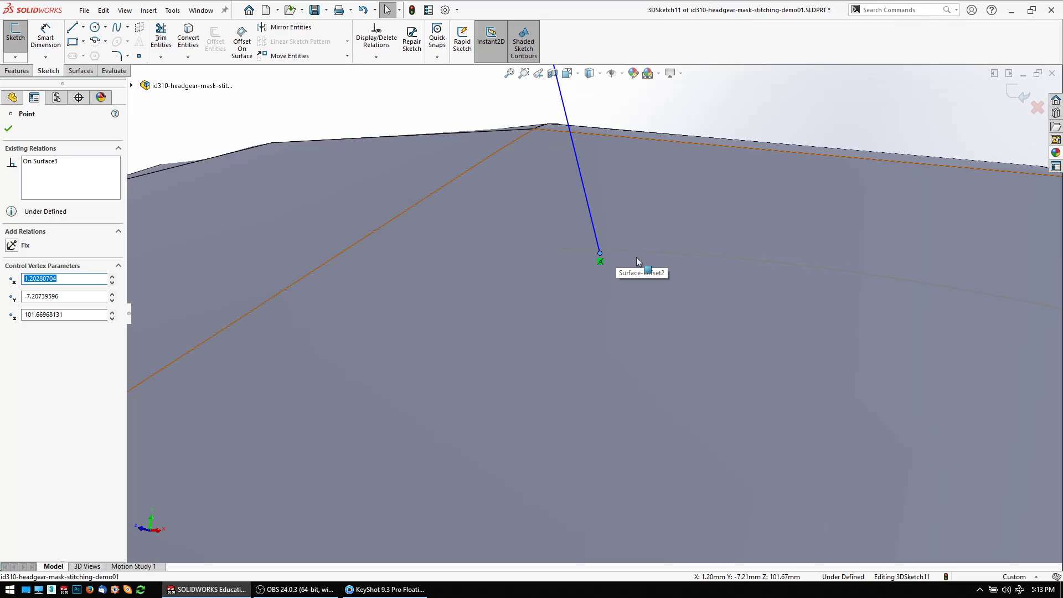
middle_drag(636, 257, 627, 276)
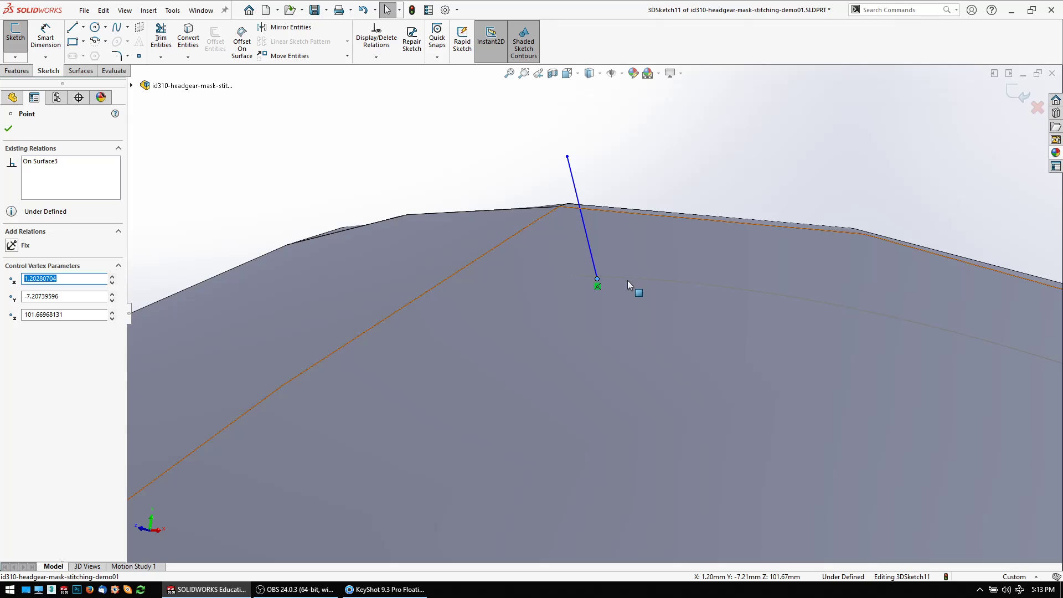
Make the base point coincident with the seam spline (Spline6).
ctrl+click(627, 282)
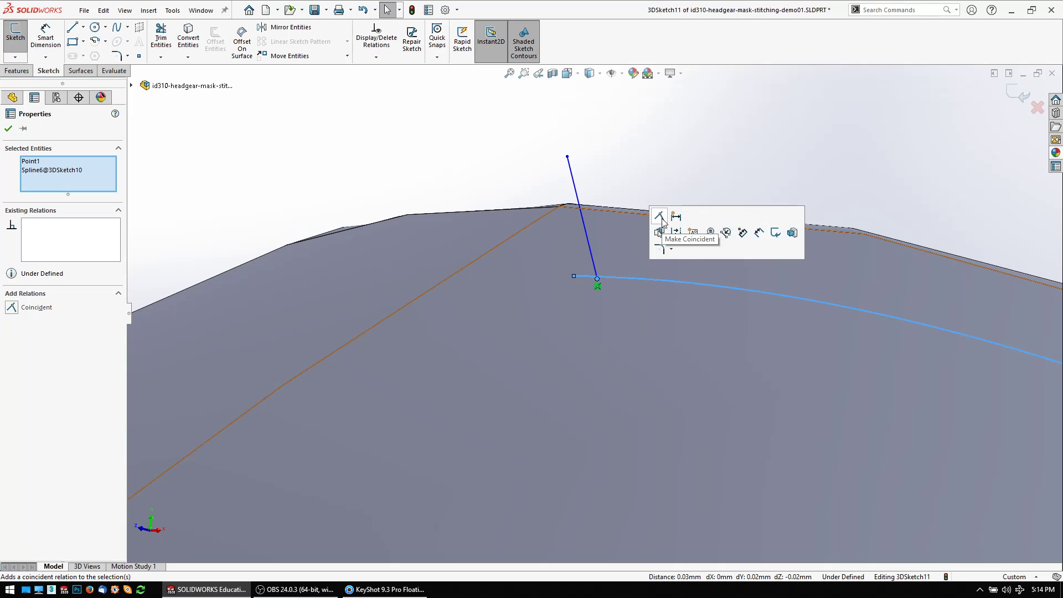
click(662, 219)
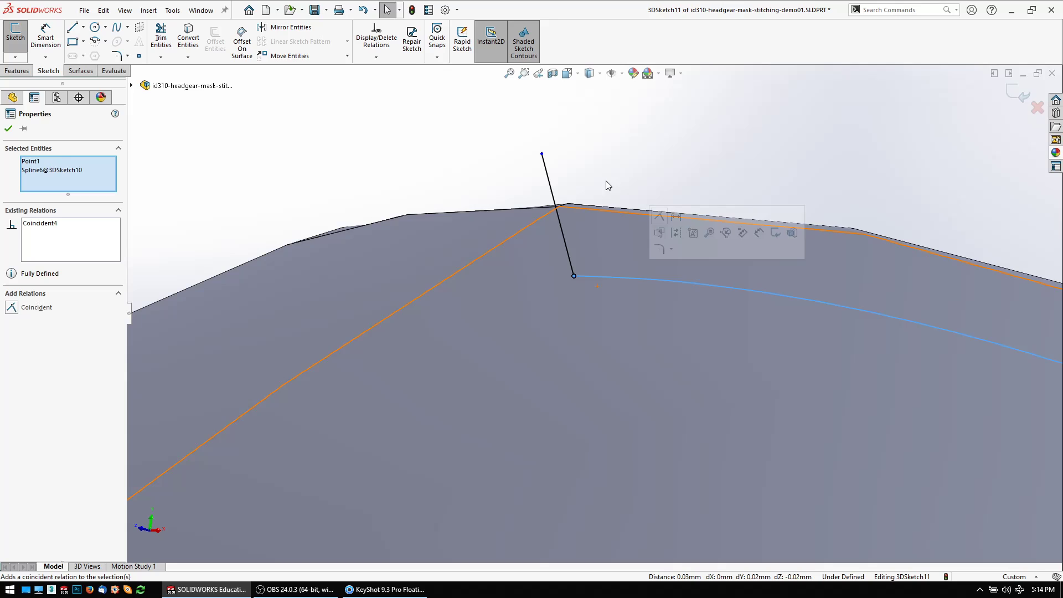
click(606, 181)
middle_drag(607, 300, 631, 265)
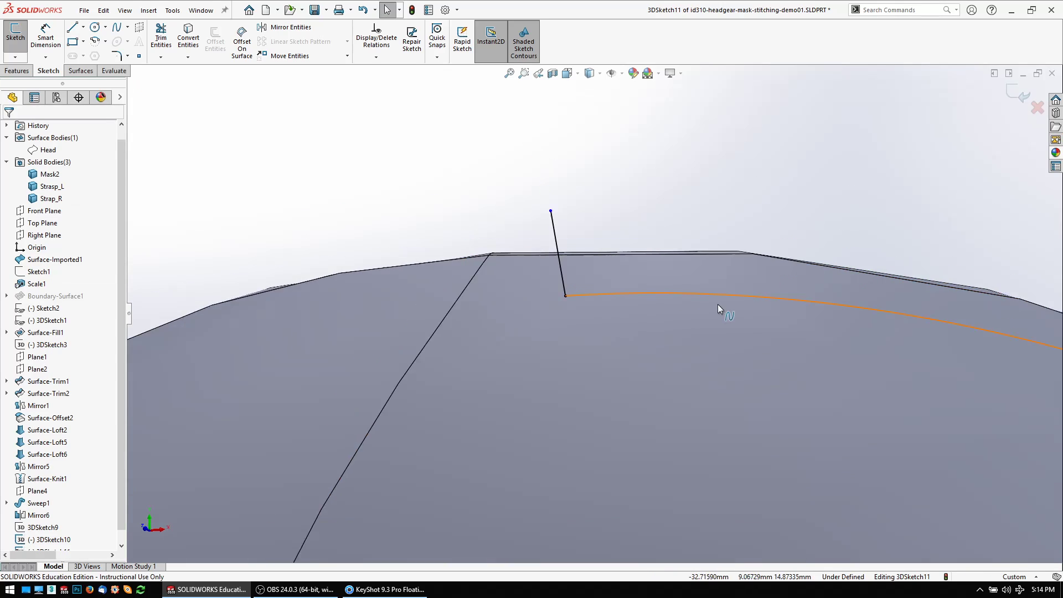
Put the right stitch line's bottom endpoint on the mask face with On Surface.
click(564, 262)
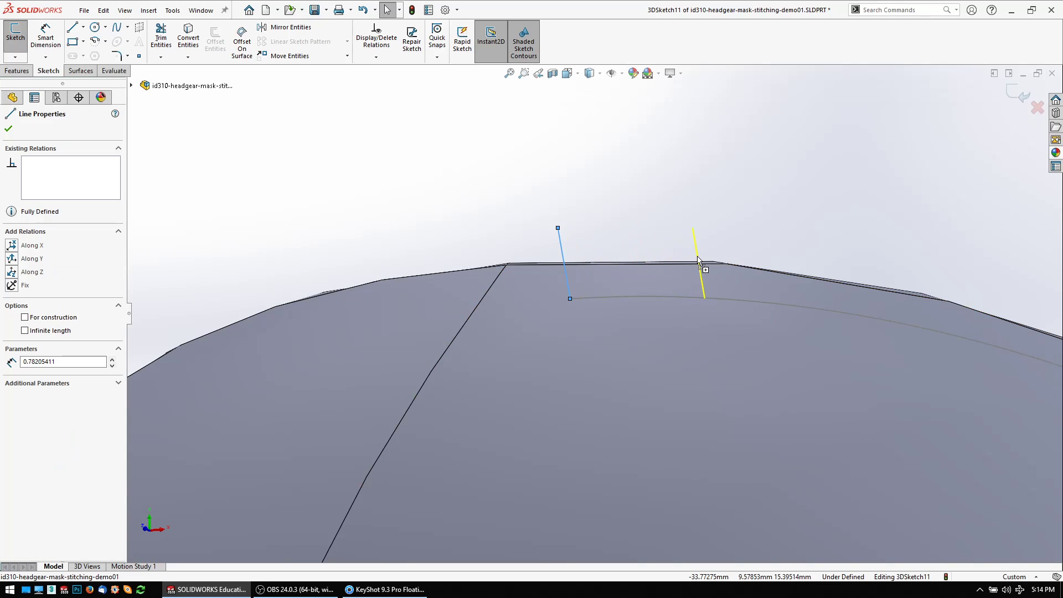
click(698, 262)
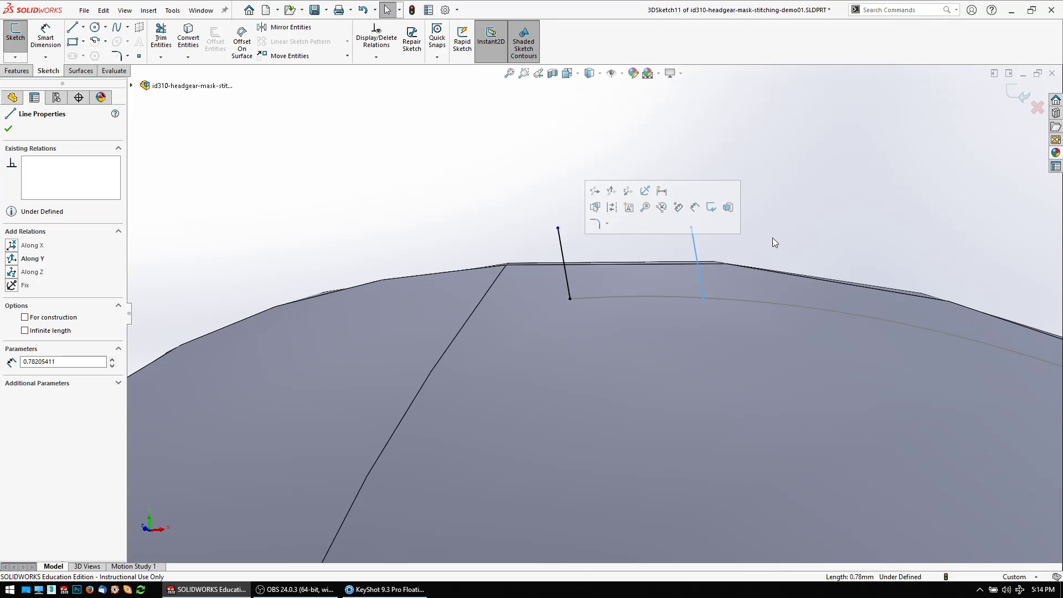
click(704, 299)
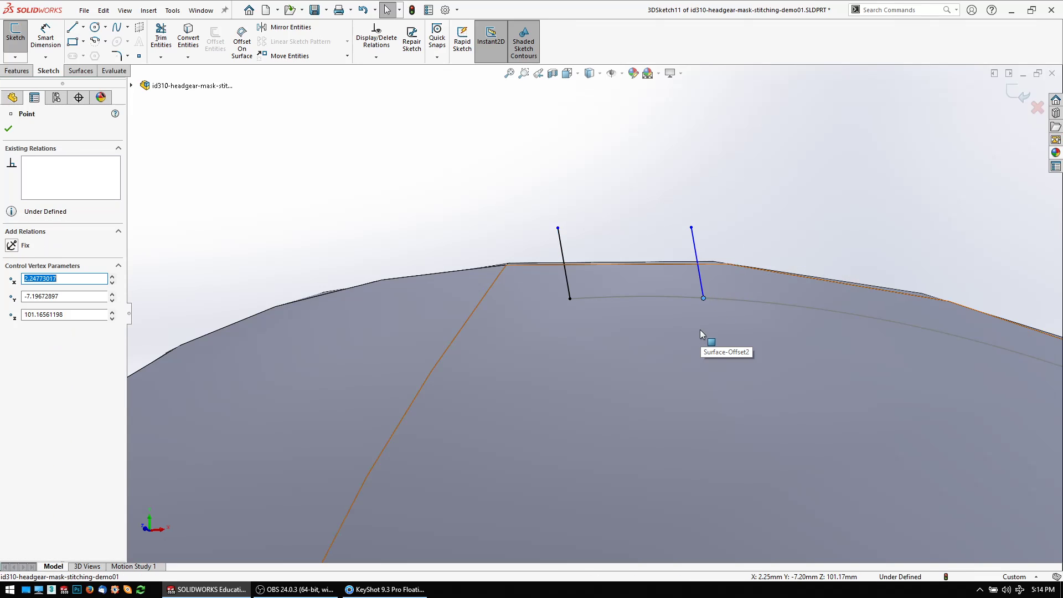
ctrl+click(700, 330)
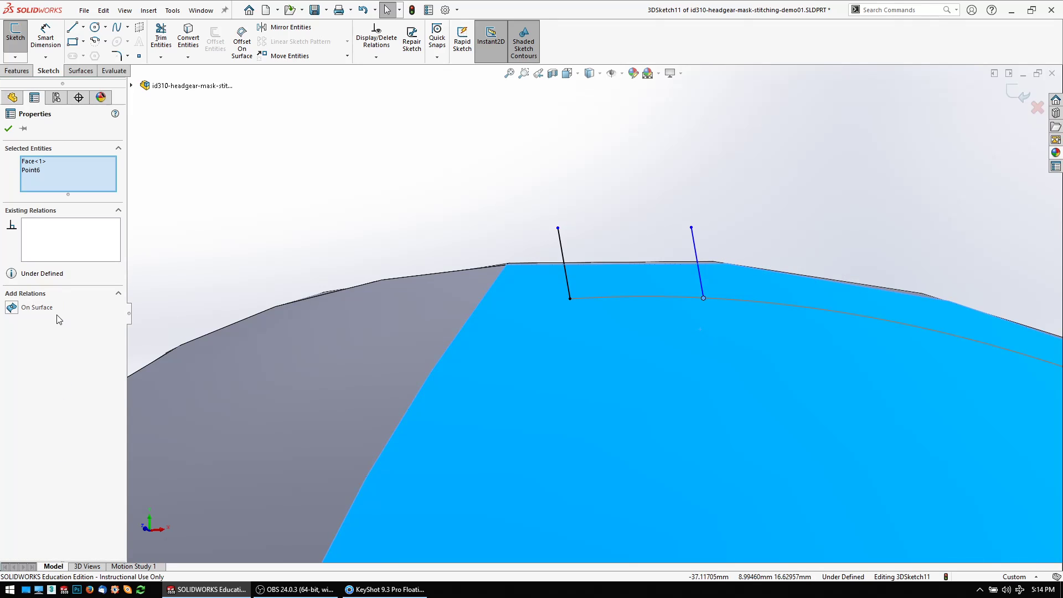
click(36, 308)
click(669, 223)
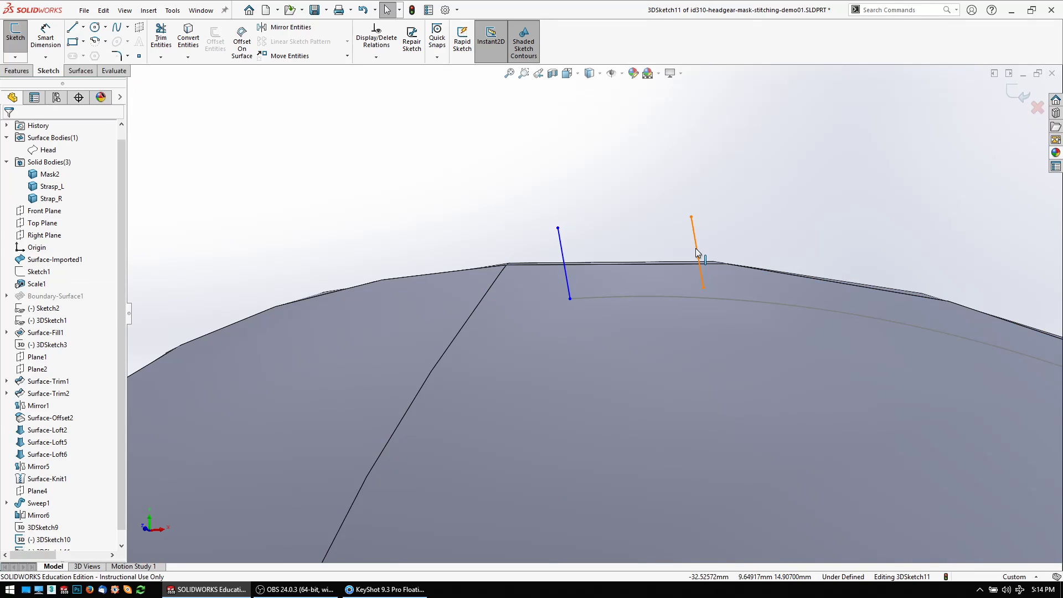
Make the right stitch line perpendicular to the mask face.
click(696, 248)
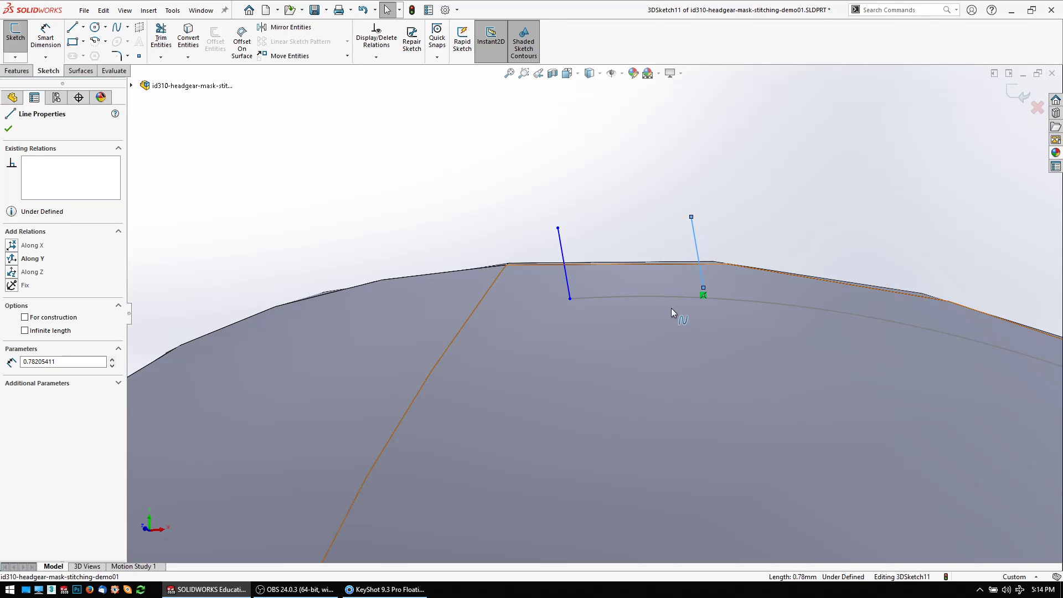
click(659, 322)
click(693, 257)
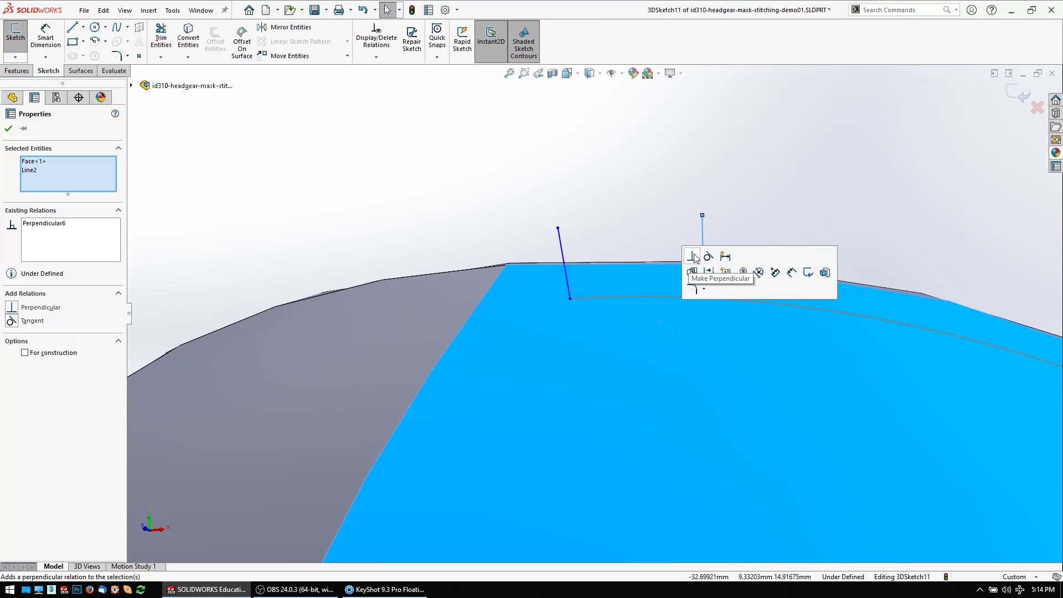
click(667, 214)
Pin the right line's endpoint coincident to the seam spline and slide it along.
click(703, 289)
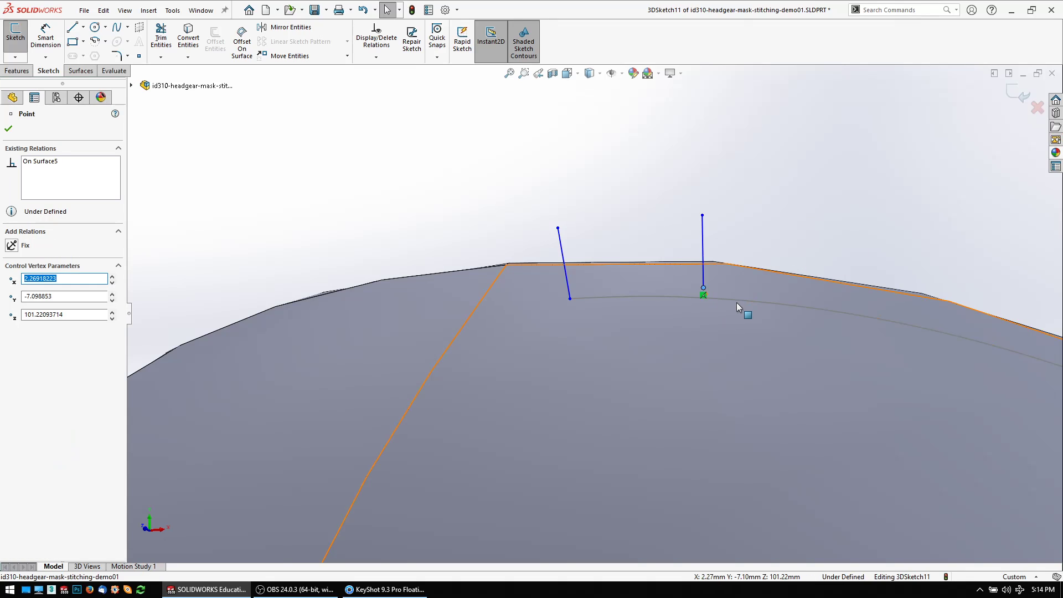
ctrl+click(728, 306)
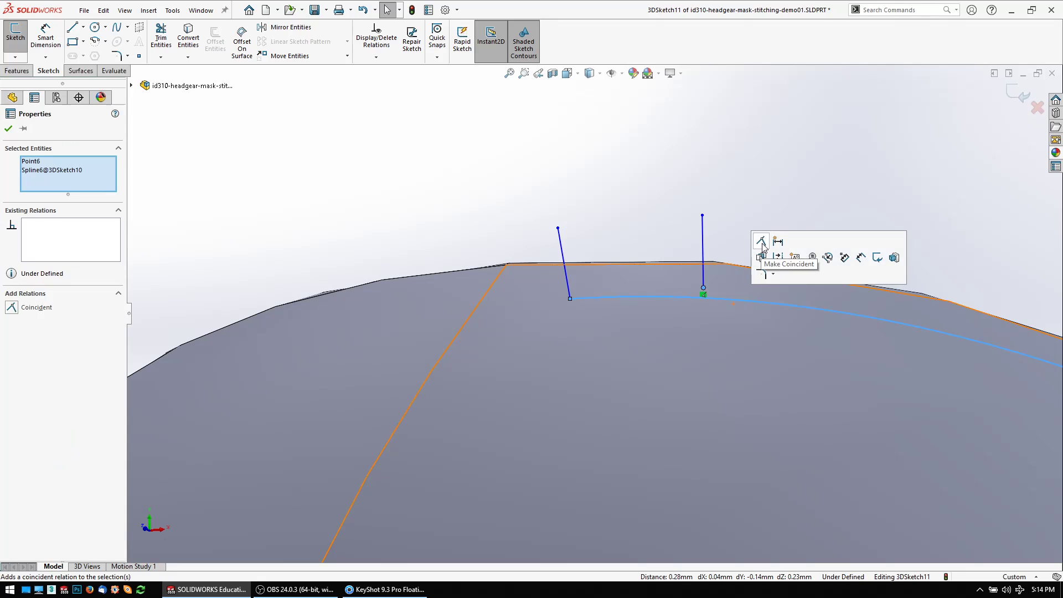
click(761, 258)
click(649, 202)
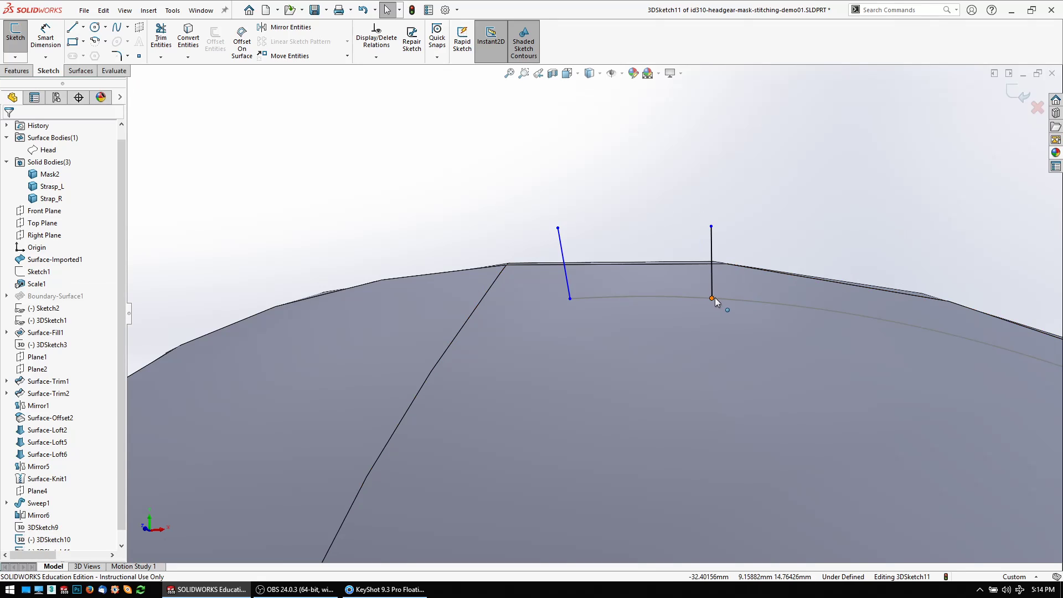
drag(714, 299, 708, 299)
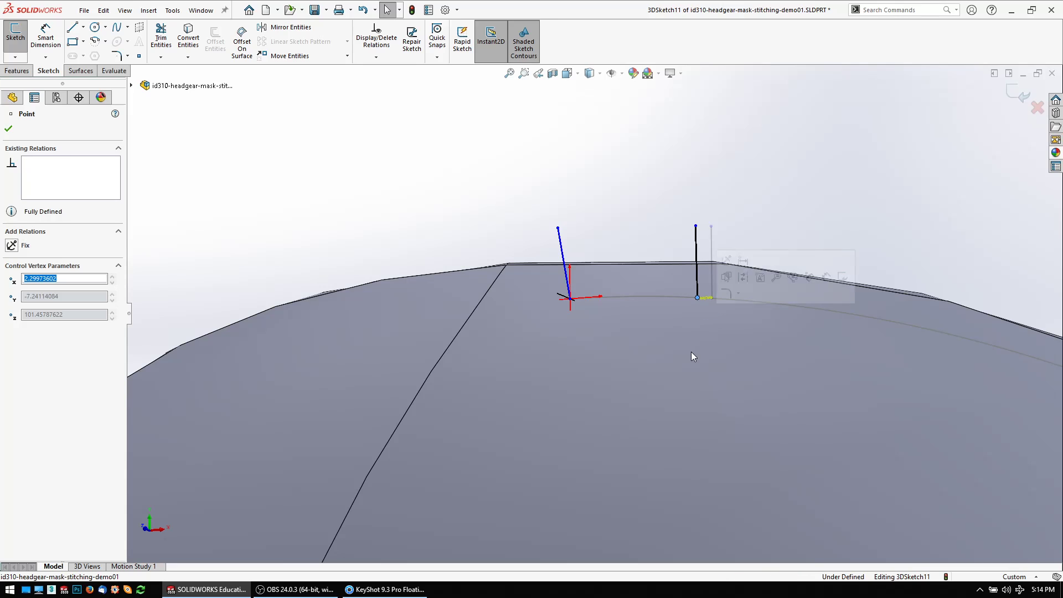
scroll(692, 352, down, 3)
scroll(691, 353, down, 3)
scroll(690, 352, up, 2)
scroll(606, 330, up, 3)
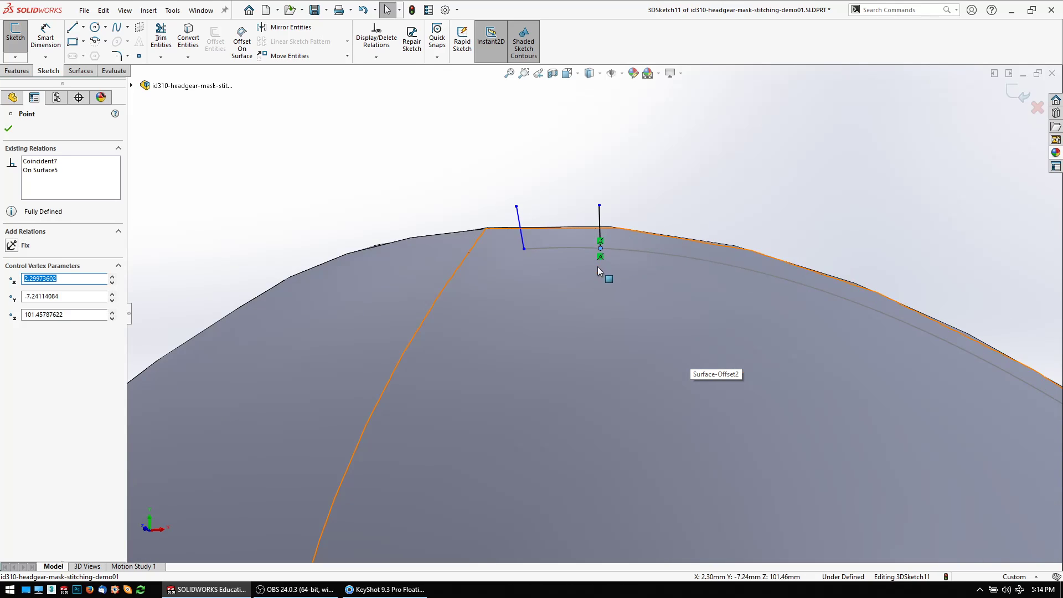
scroll(598, 266, up, 3)
Slide the right stitch line's base point along the seam curve.
click(589, 258)
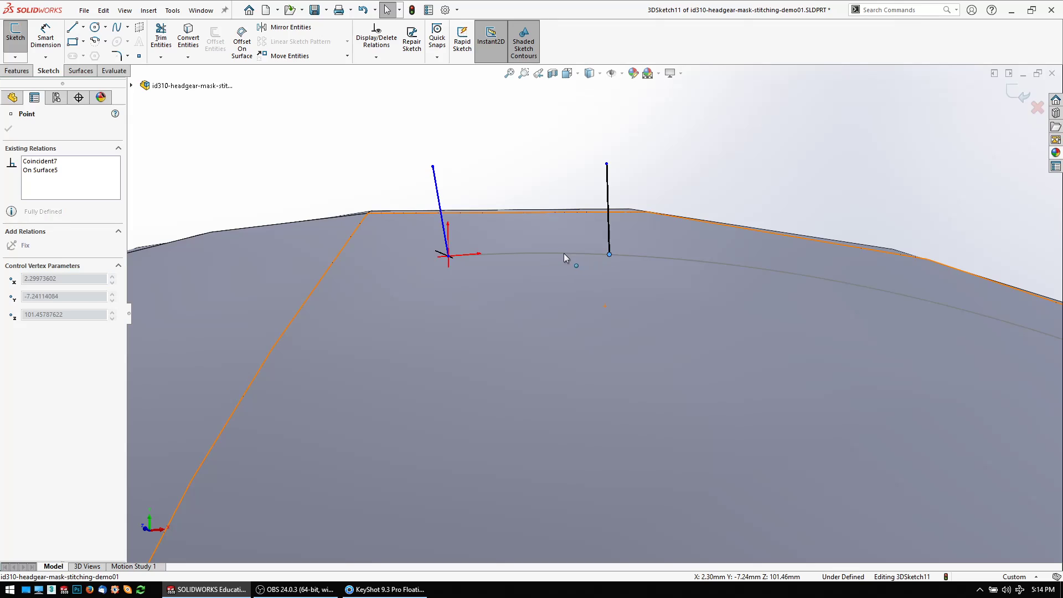
click(610, 255)
drag(610, 255, 561, 258)
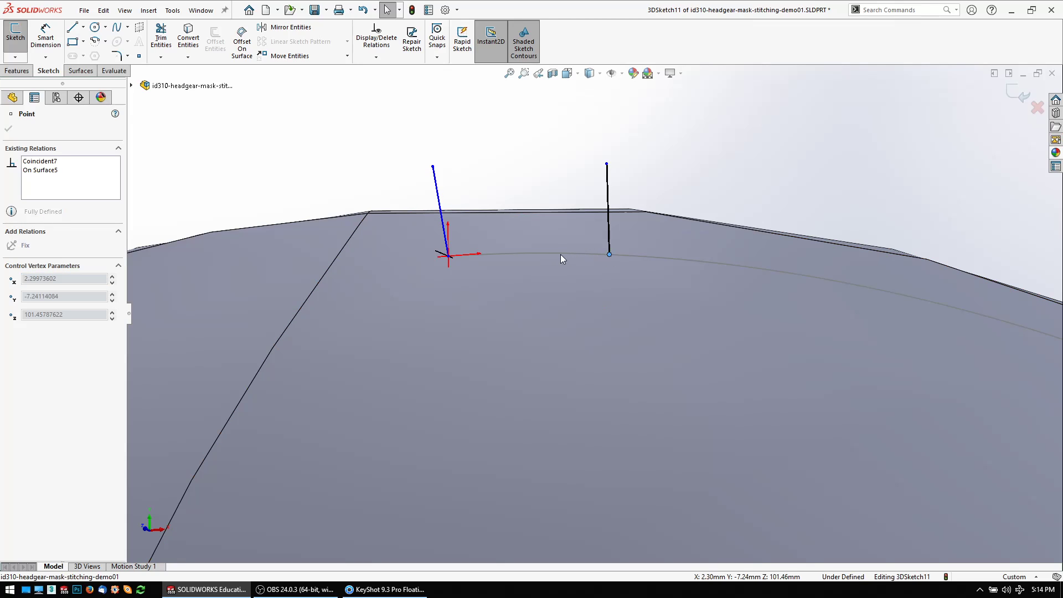
click(604, 257)
click(650, 177)
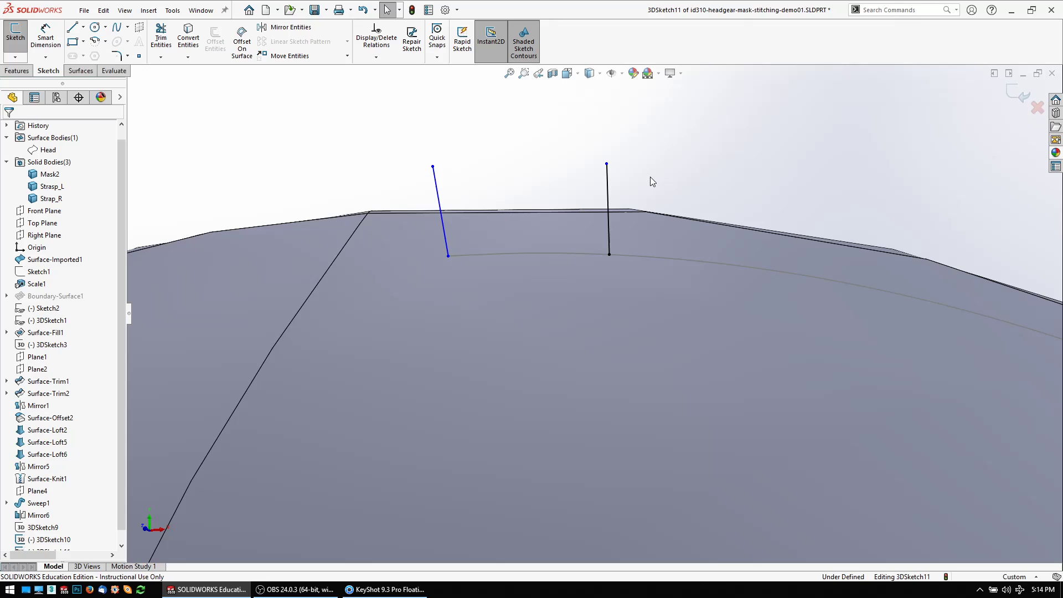
click(610, 259)
click(610, 256)
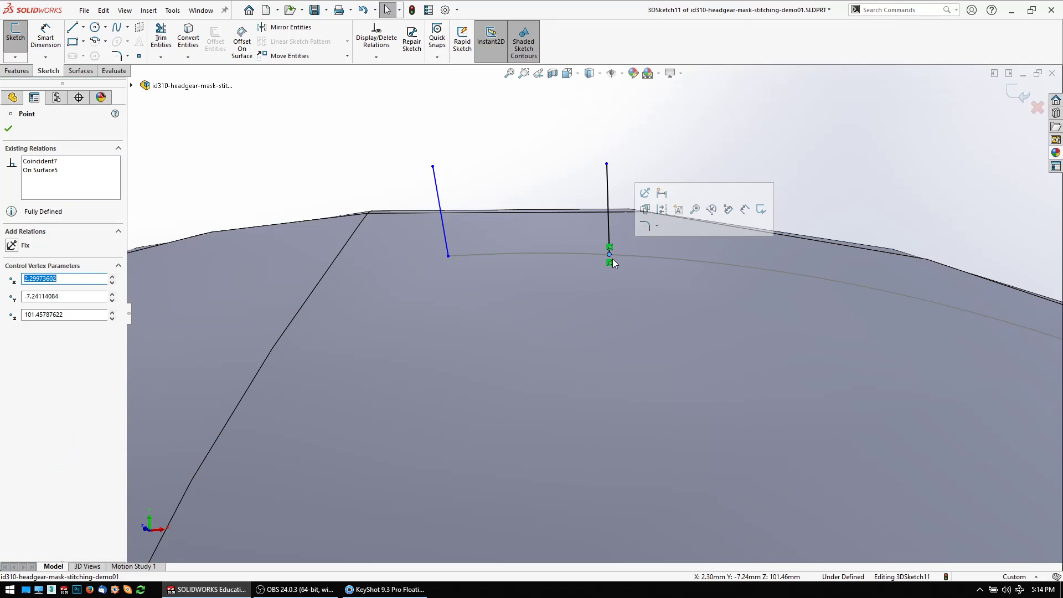
drag(610, 258, 638, 266)
scroll(663, 211, down, 3)
click(663, 212)
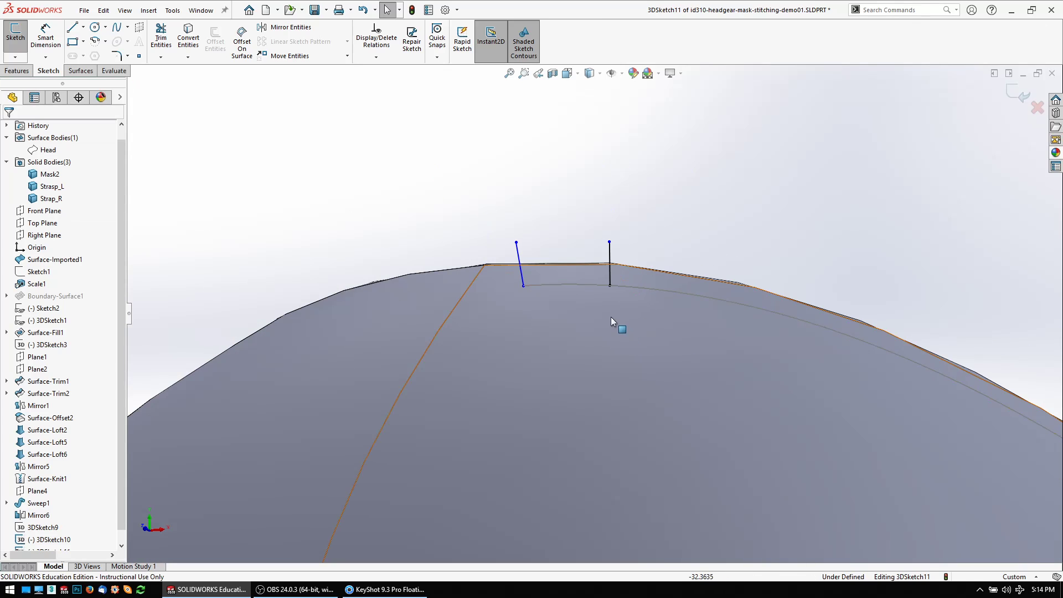
scroll(615, 300, up, 3)
Remove the on-surface relation from the base point and move the line up the surface.
click(614, 259)
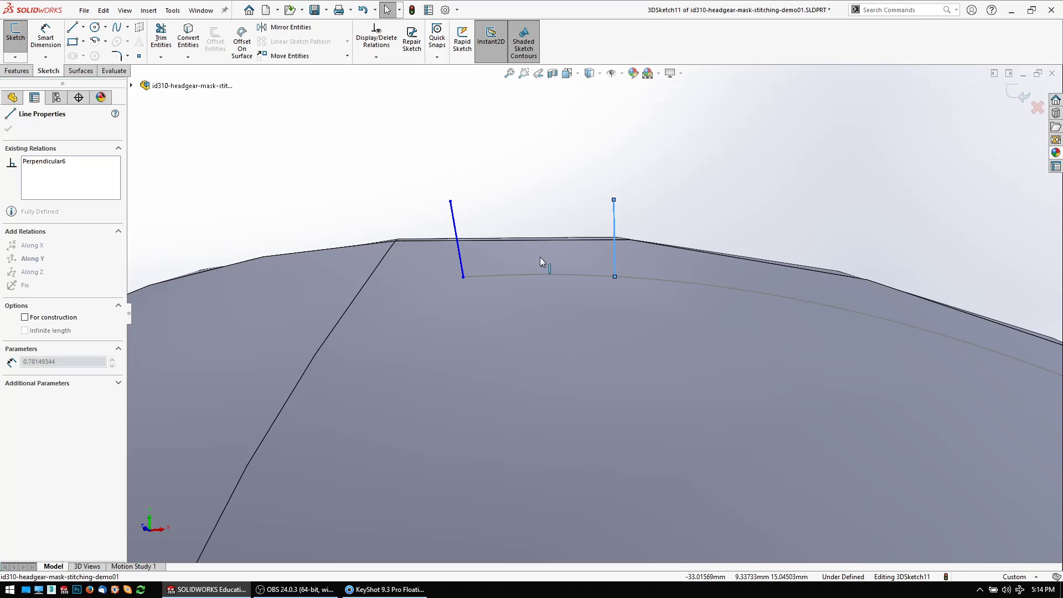
mouse_move(651, 287)
middle_down()
mouse_move(443, 393)
mouse_move(531, 358)
middle_up()
click(681, 262)
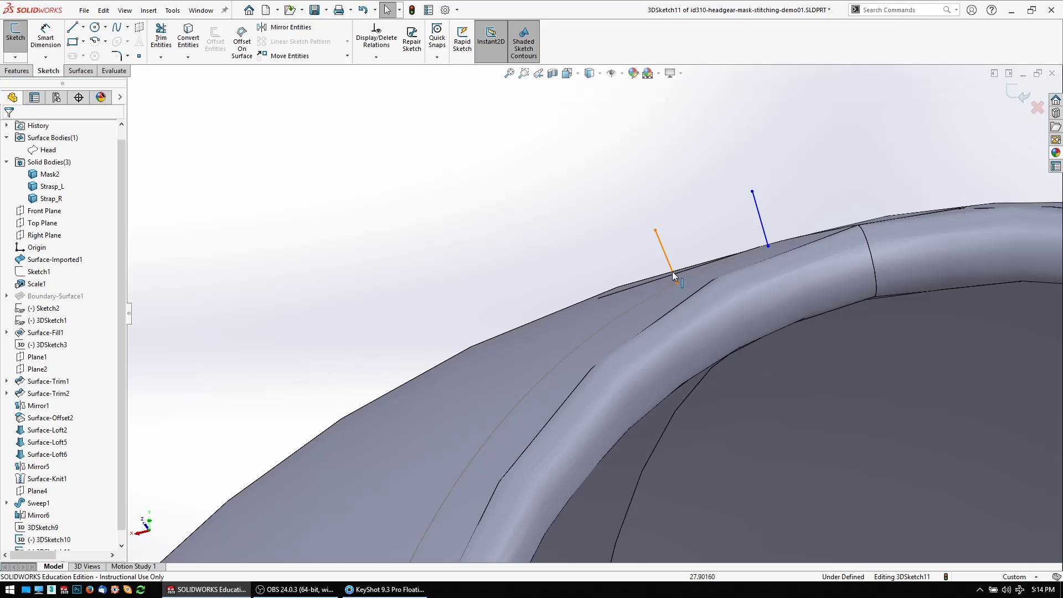
click(676, 267)
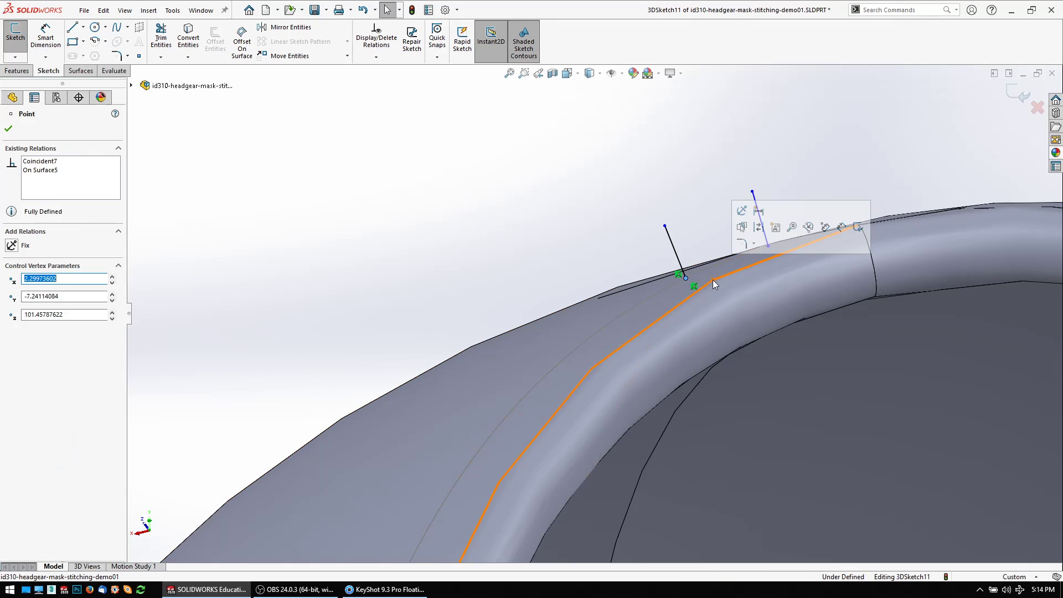
scroll(712, 280, down, 5)
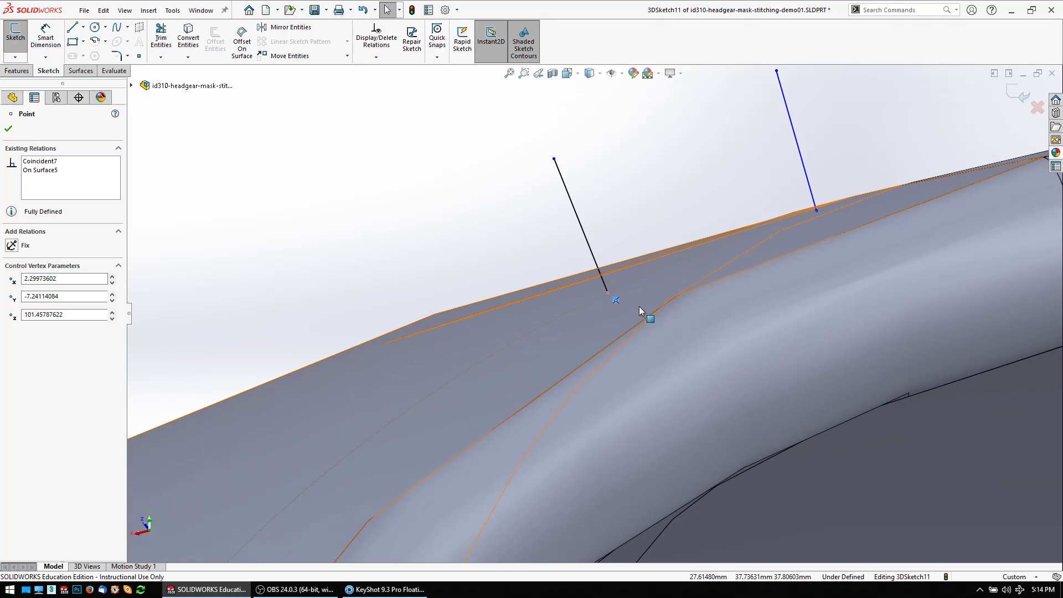
key(Delete)
drag(609, 296, 660, 268)
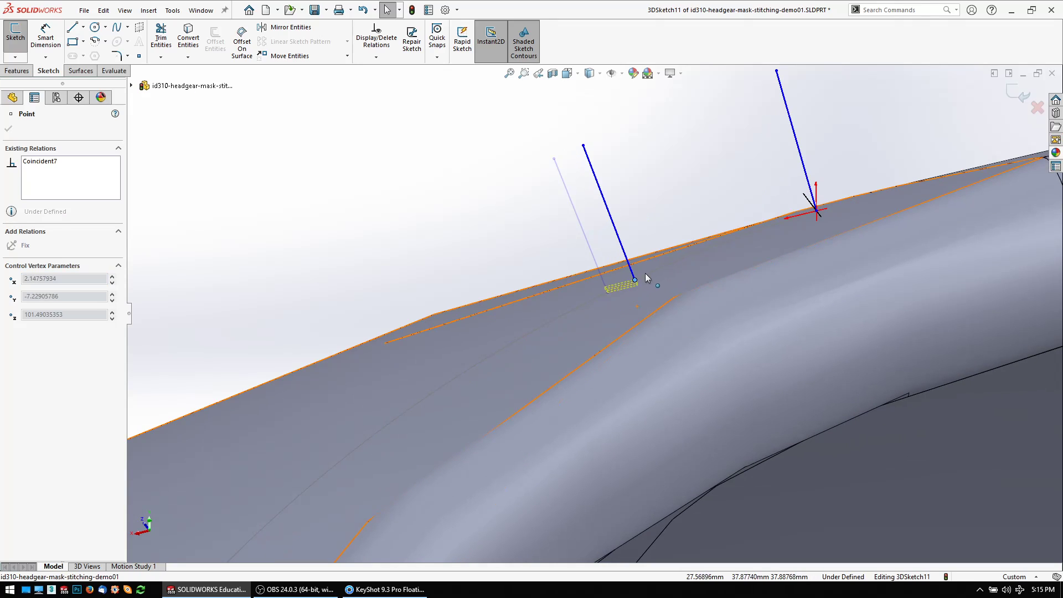
middle_drag(661, 268, 680, 304)
scroll(678, 277, down, 3)
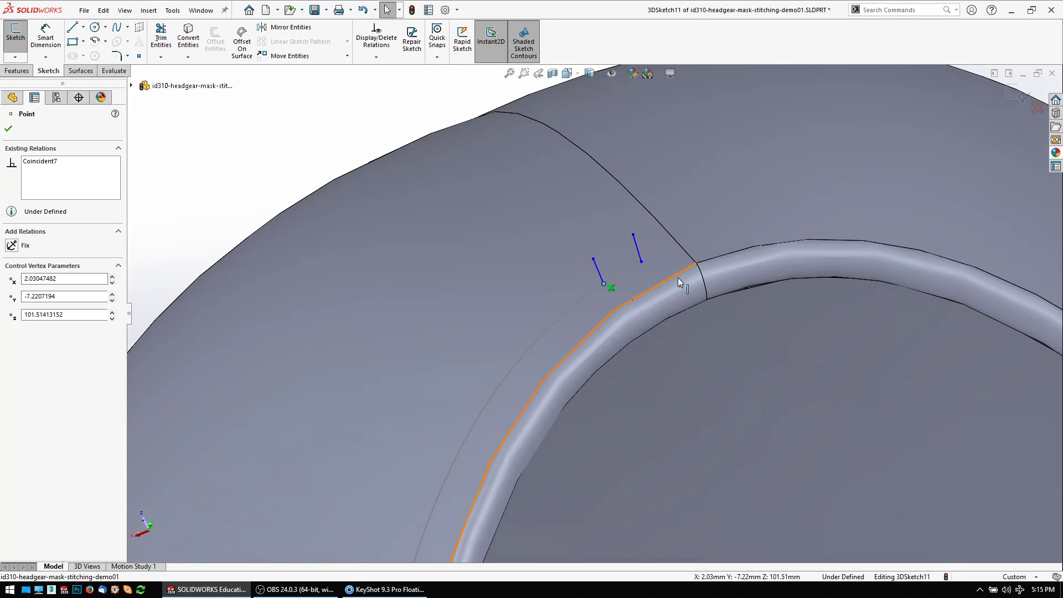
scroll(660, 288, up, 3)
middle_drag(590, 285, 563, 269)
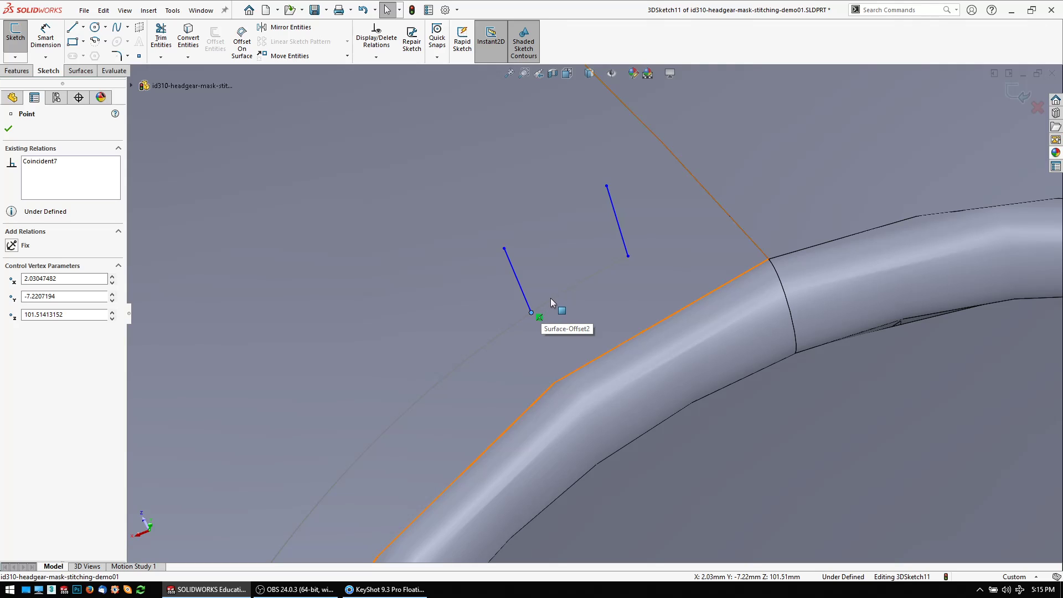
scroll(514, 328, down, 2)
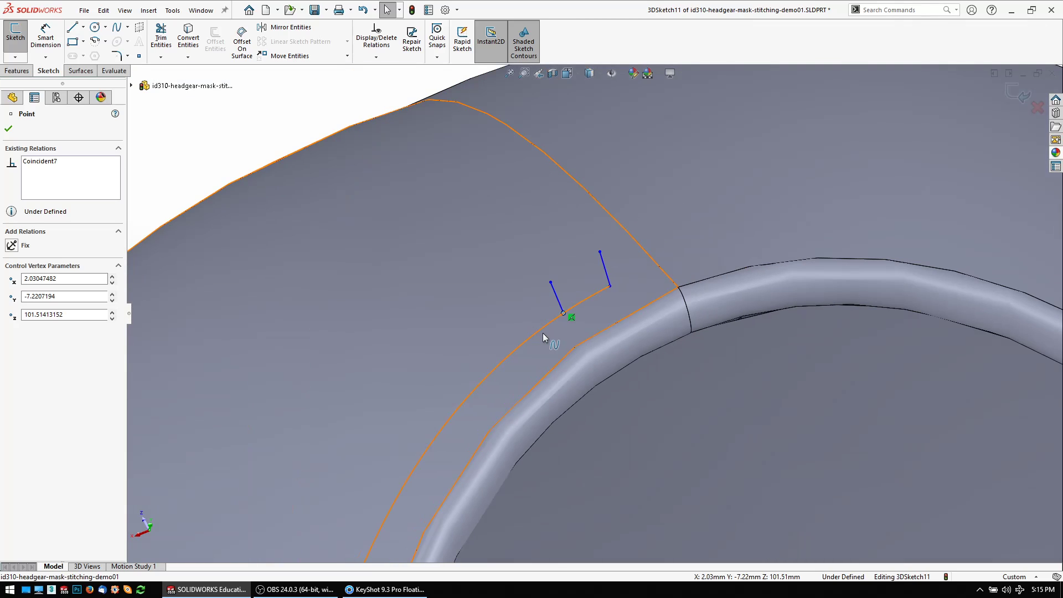
Add an Equal length relation between Line1 and Line2 and confirm.
ctrl+click(543, 333)
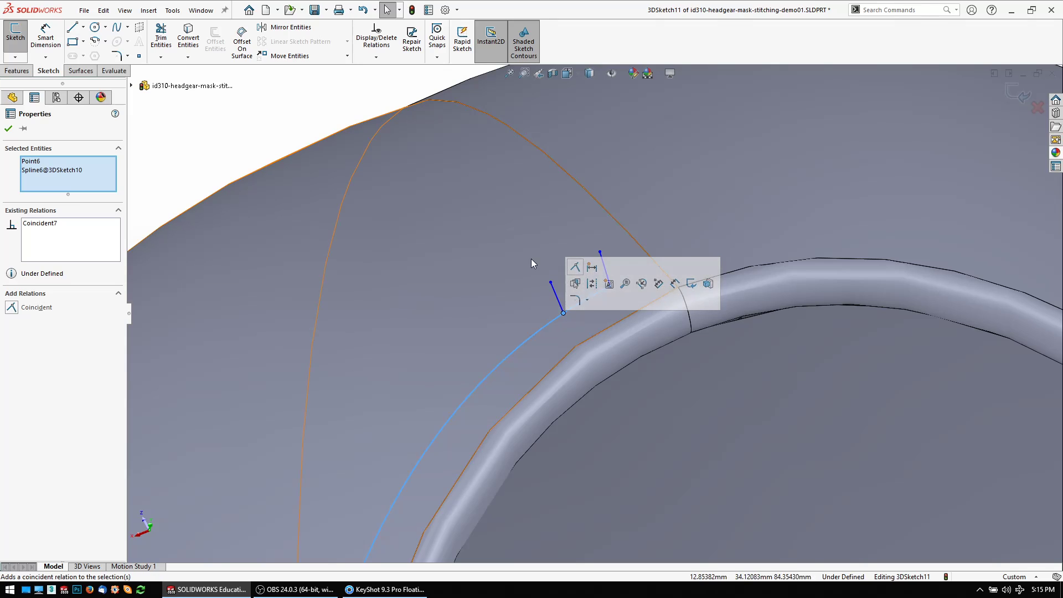
click(555, 292)
ctrl+click(609, 279)
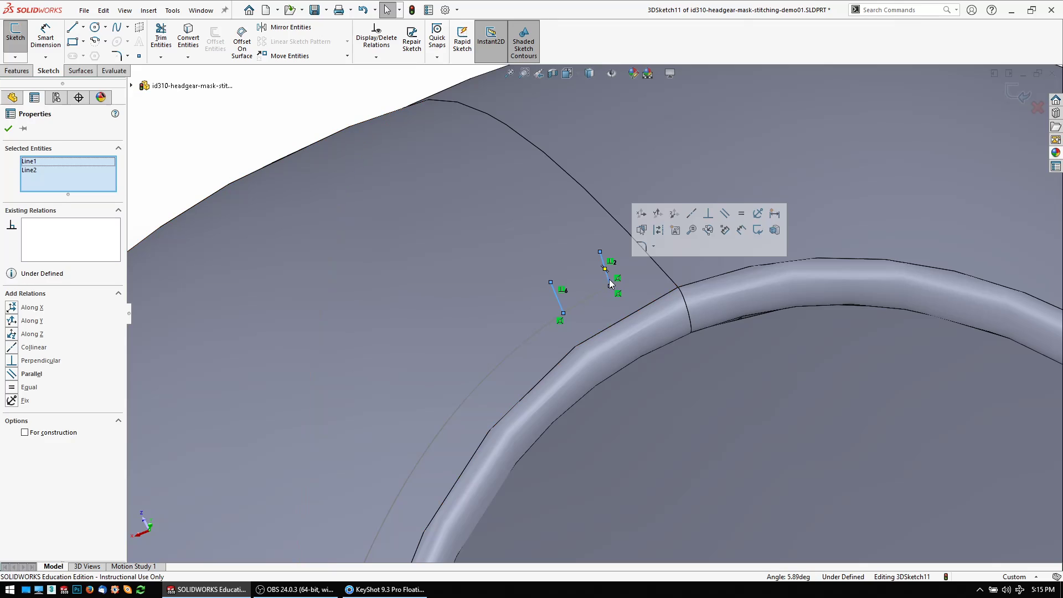
click(742, 214)
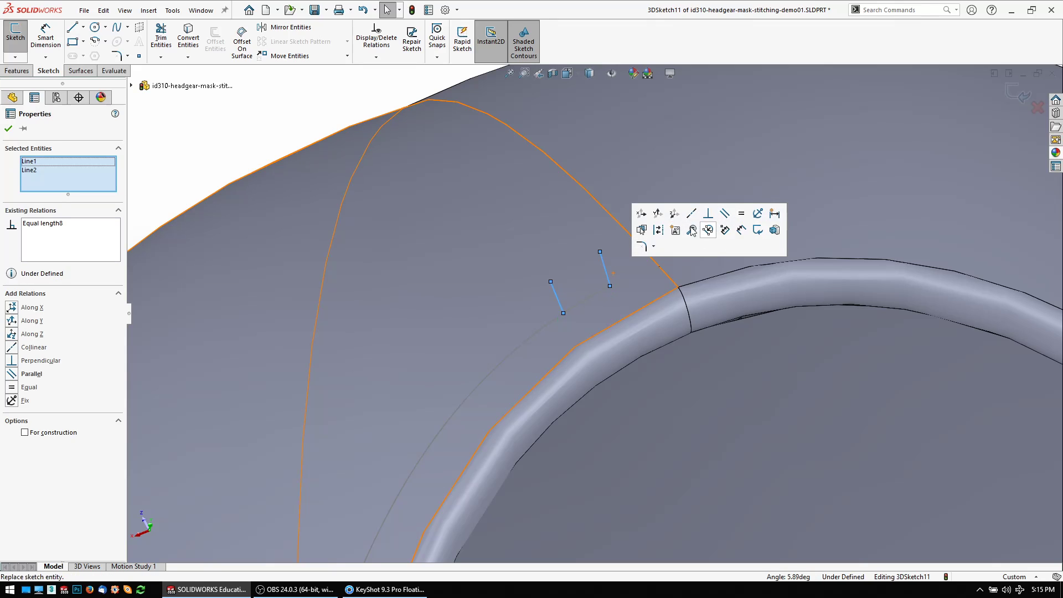
click(660, 230)
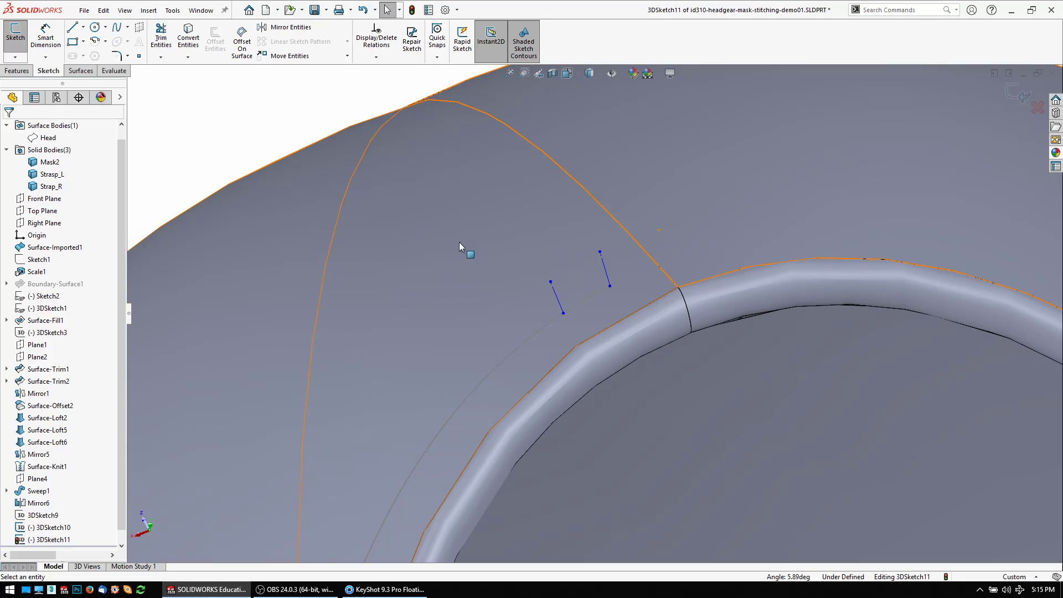
Draw a spline bridging the ends of the two stitch lines.
click(116, 28)
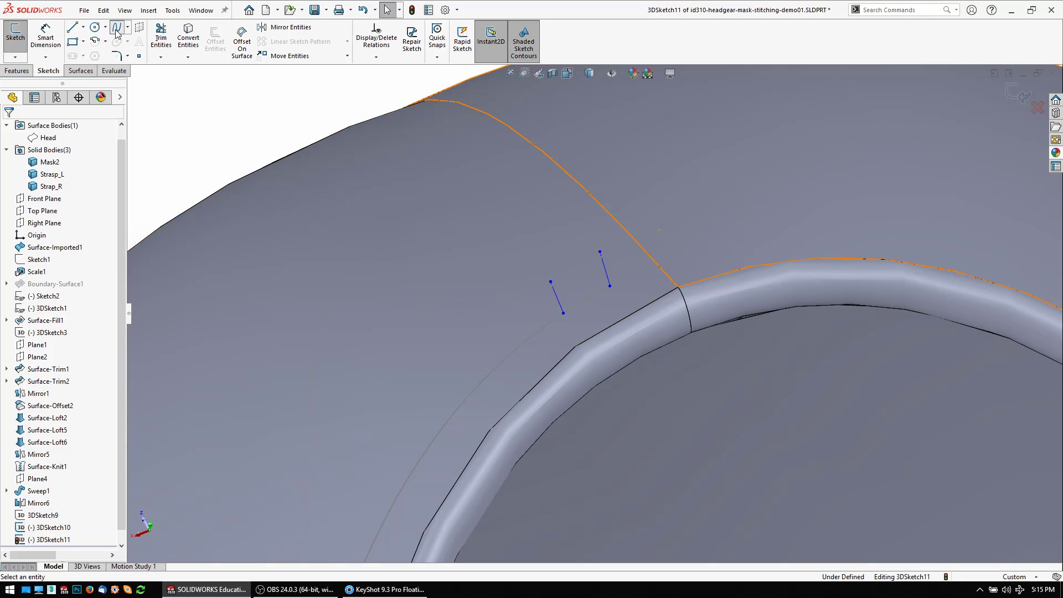
mouse_move(515, 287)
middle_down()
mouse_move(580, 316)
mouse_move(567, 323)
middle_up()
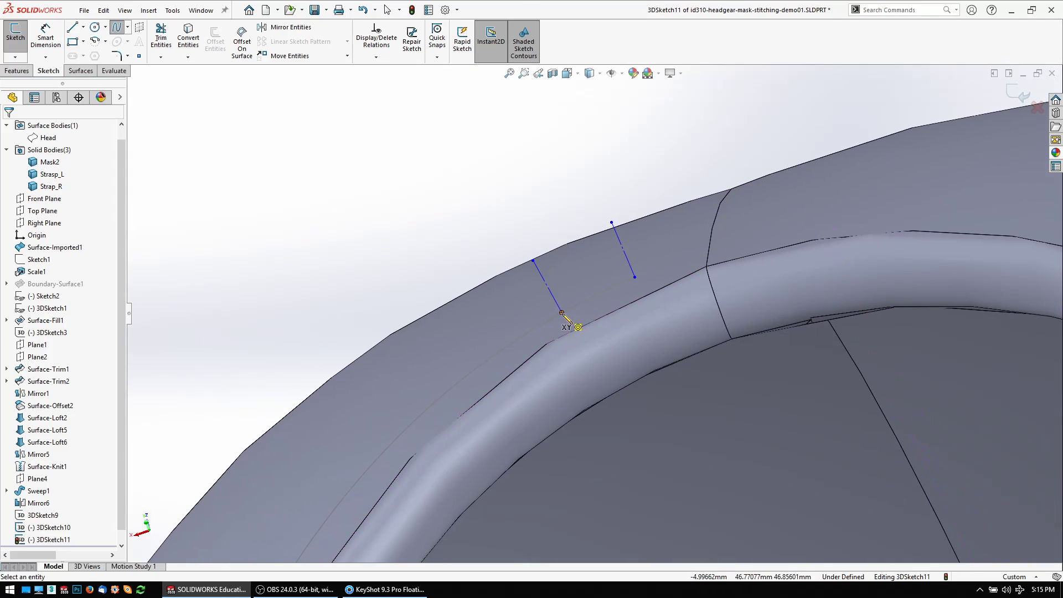
click(563, 316)
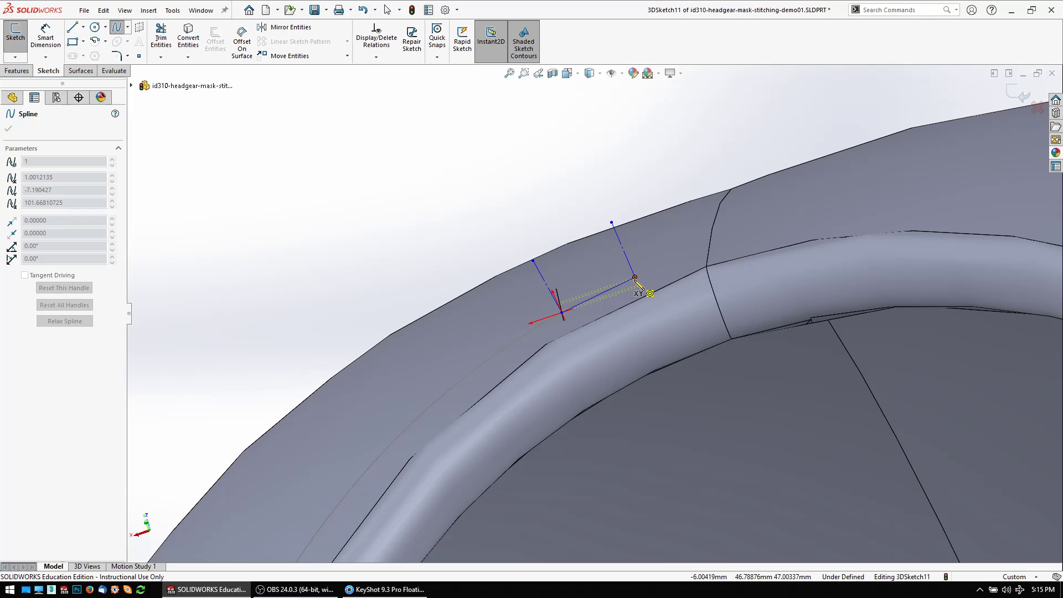
double_click(635, 276)
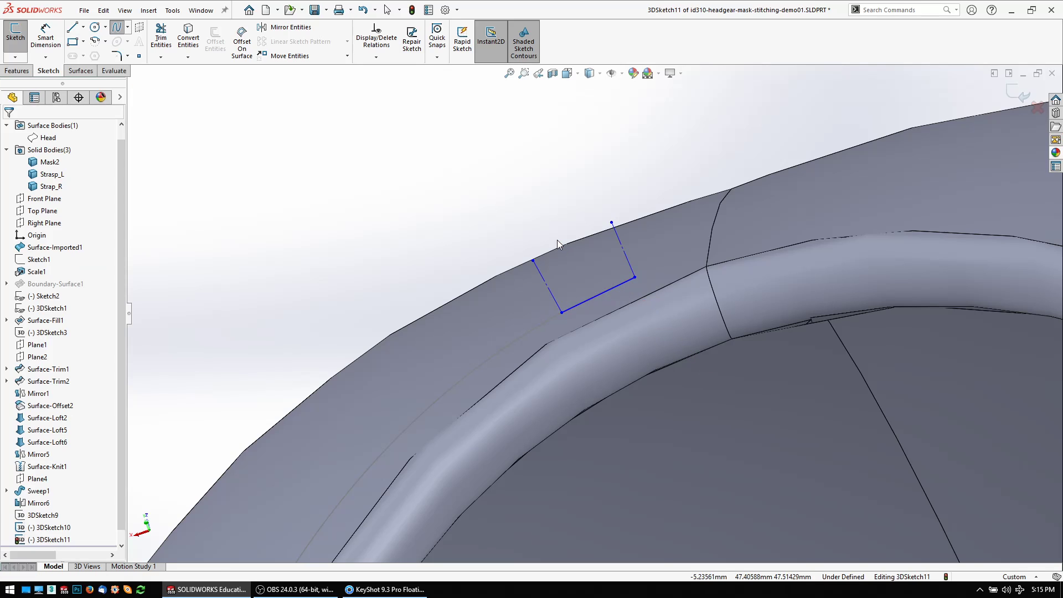
scroll(602, 302, up, 3)
Arch the spline's start tangent and make it collinear with the first line.
click(601, 303)
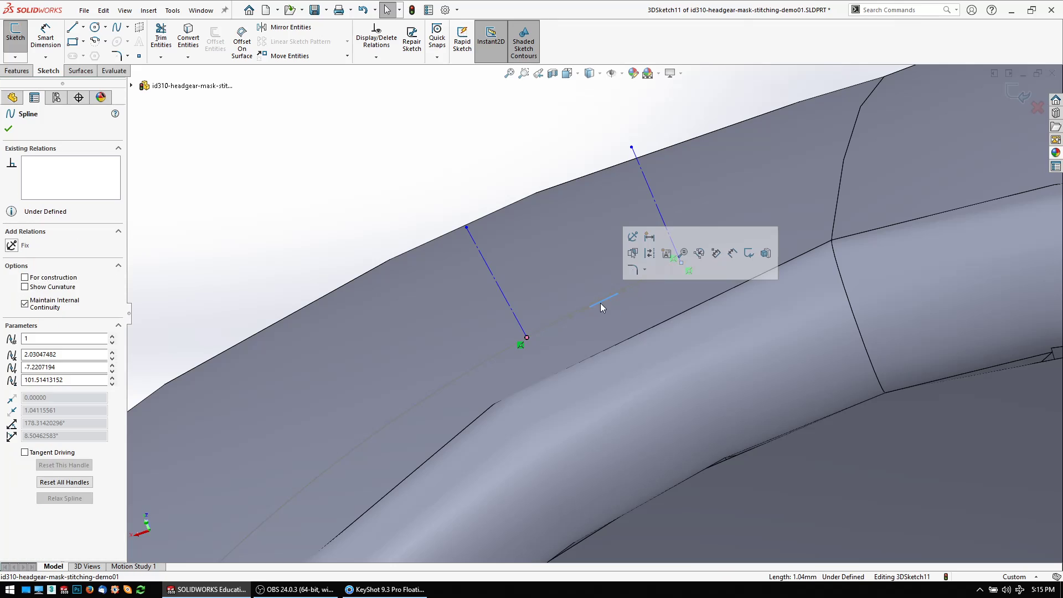
drag(589, 311, 531, 264)
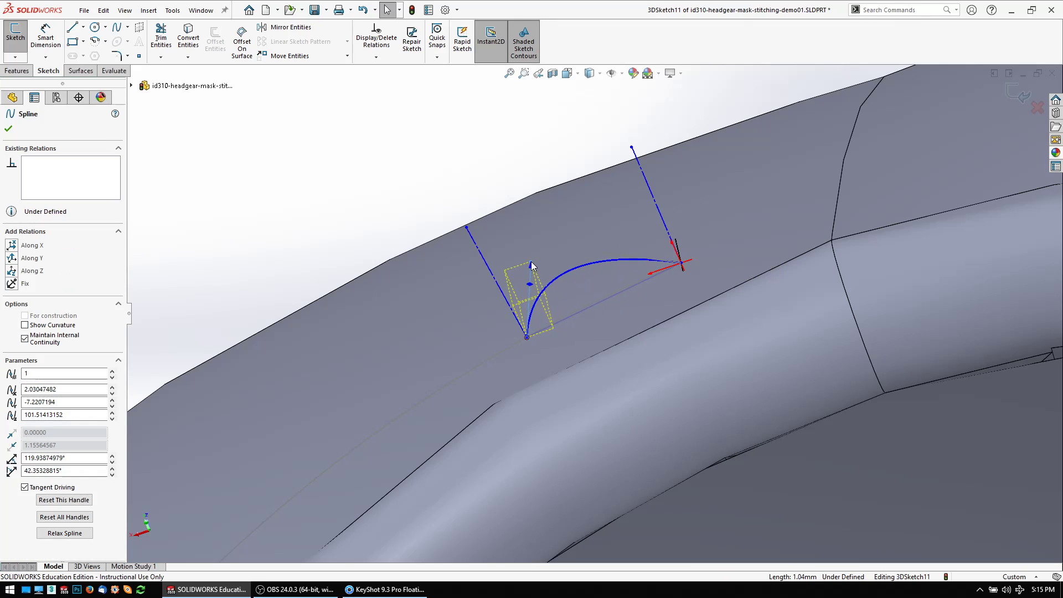
ctrl+click(488, 265)
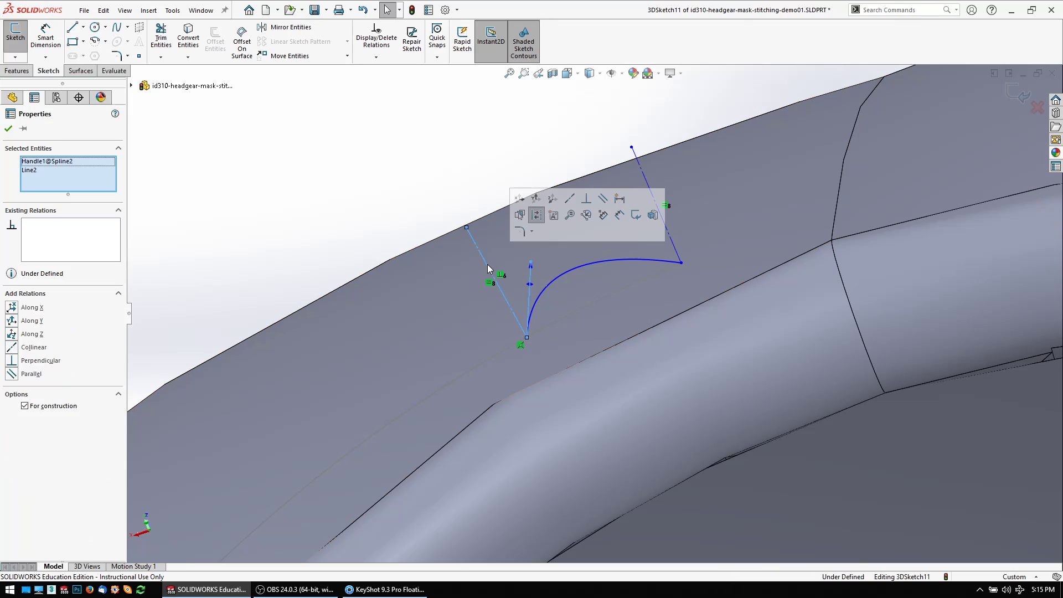
click(573, 201)
Bulge the spline's end tangent and make it collinear with the second line.
click(658, 263)
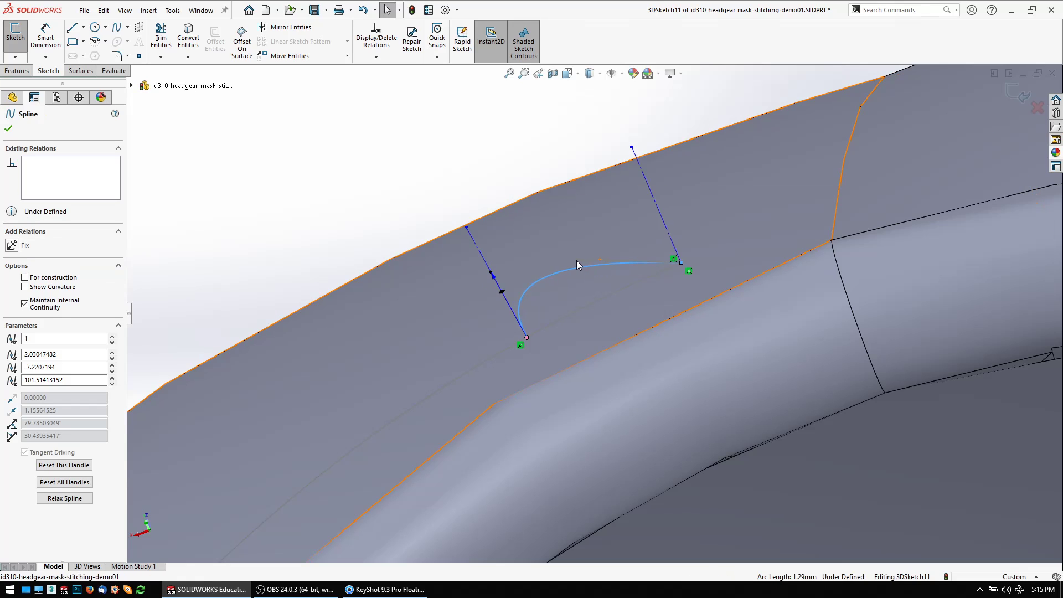
drag(674, 259, 615, 218)
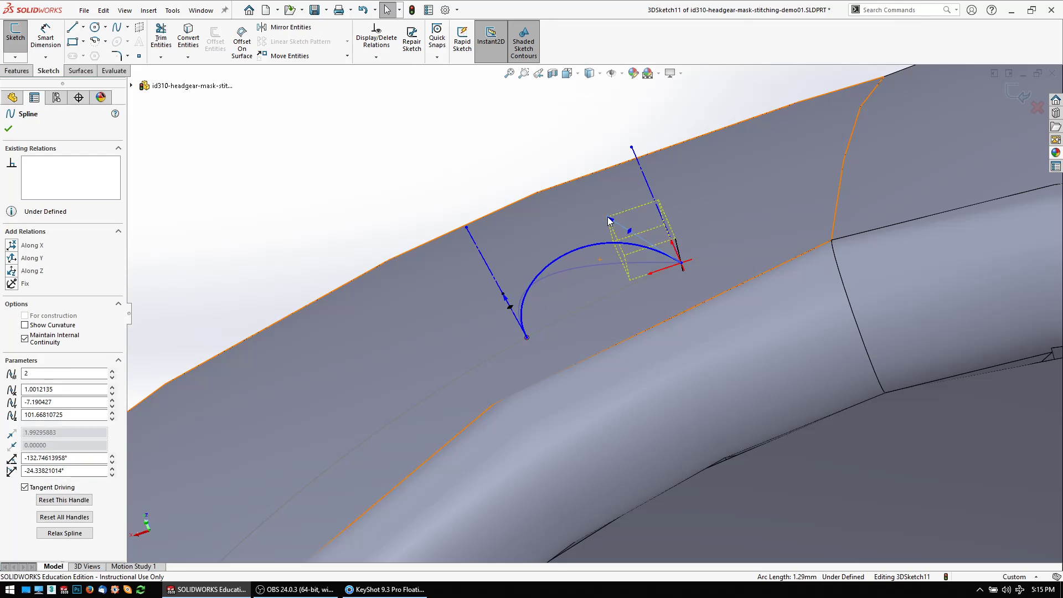
ctrl+click(652, 198)
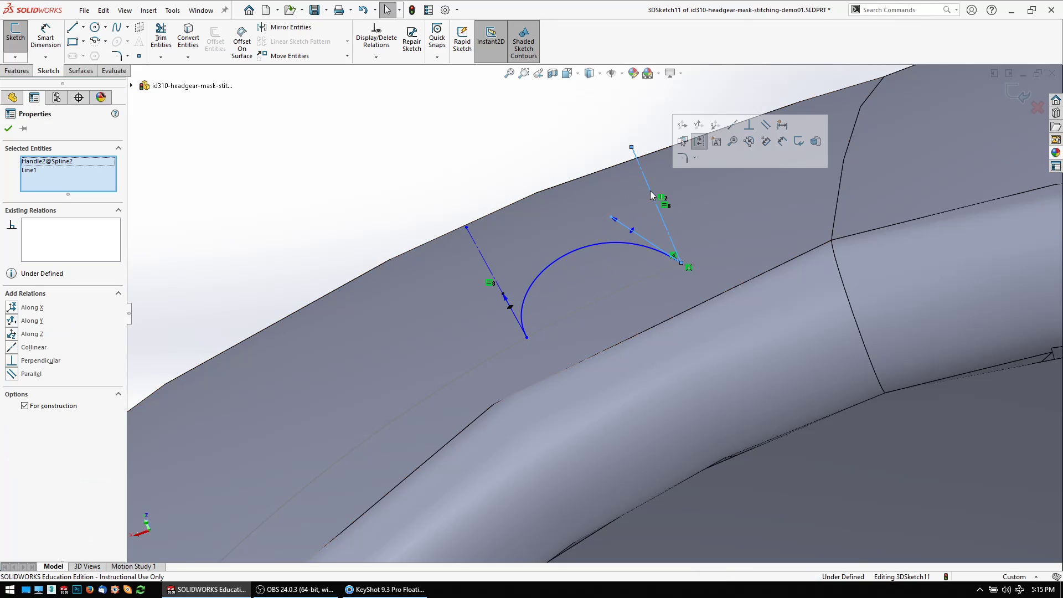
click(732, 125)
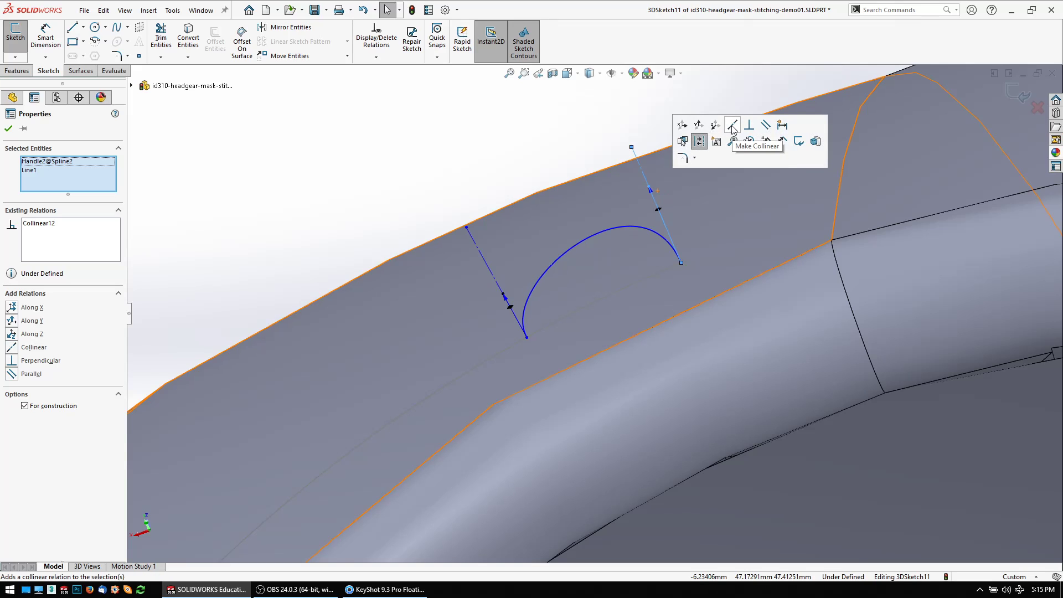
Fine-tune the tangent handles to flatten the arch, then exit 3DSketch11.
click(654, 188)
drag(658, 210, 672, 243)
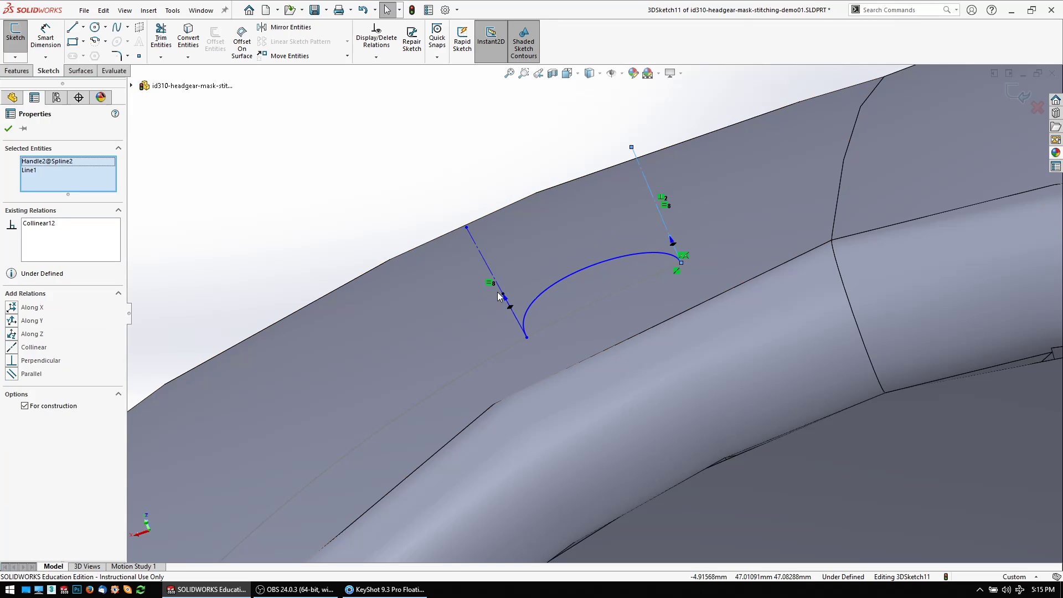
drag(509, 304, 515, 318)
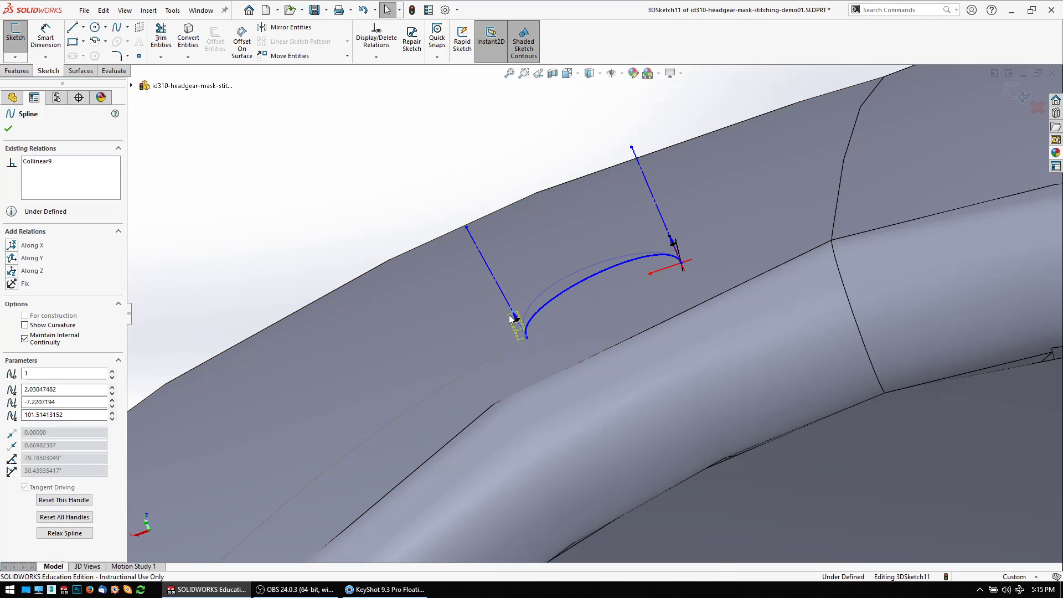
drag(670, 236, 674, 246)
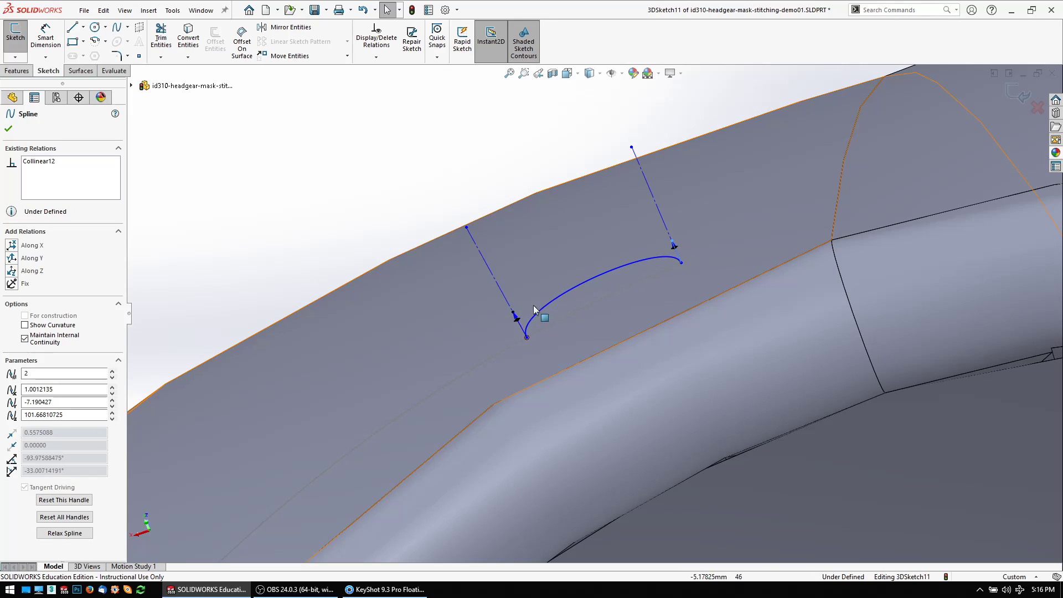
click(472, 308)
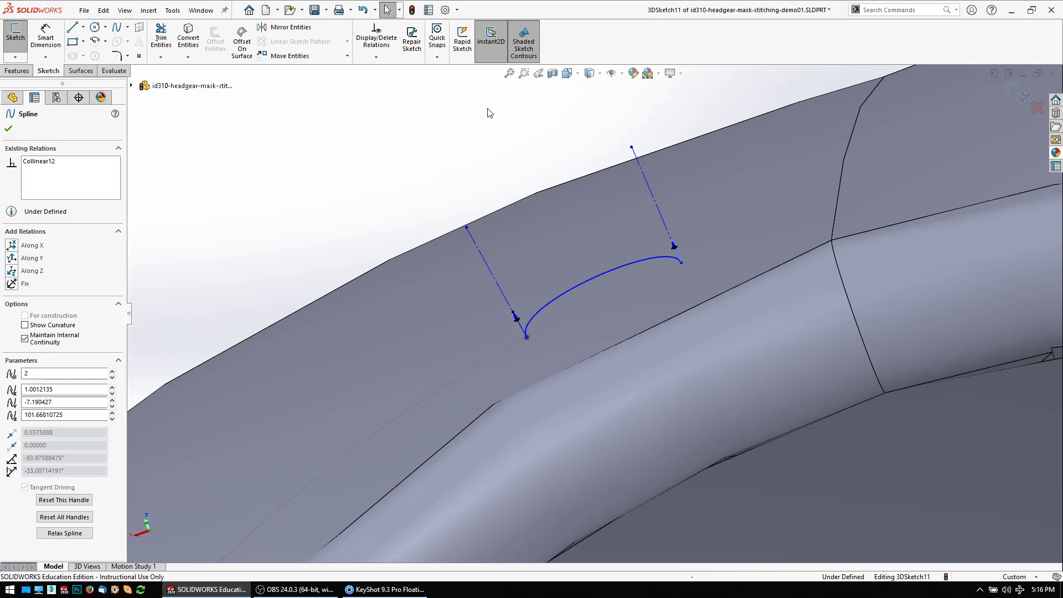
click(486, 119)
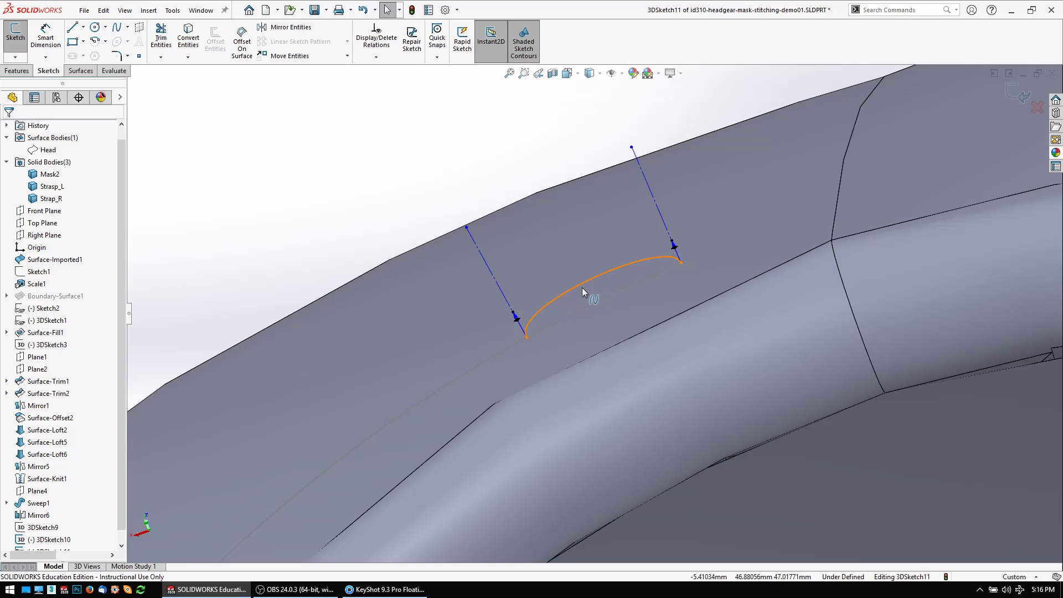
click(1016, 94)
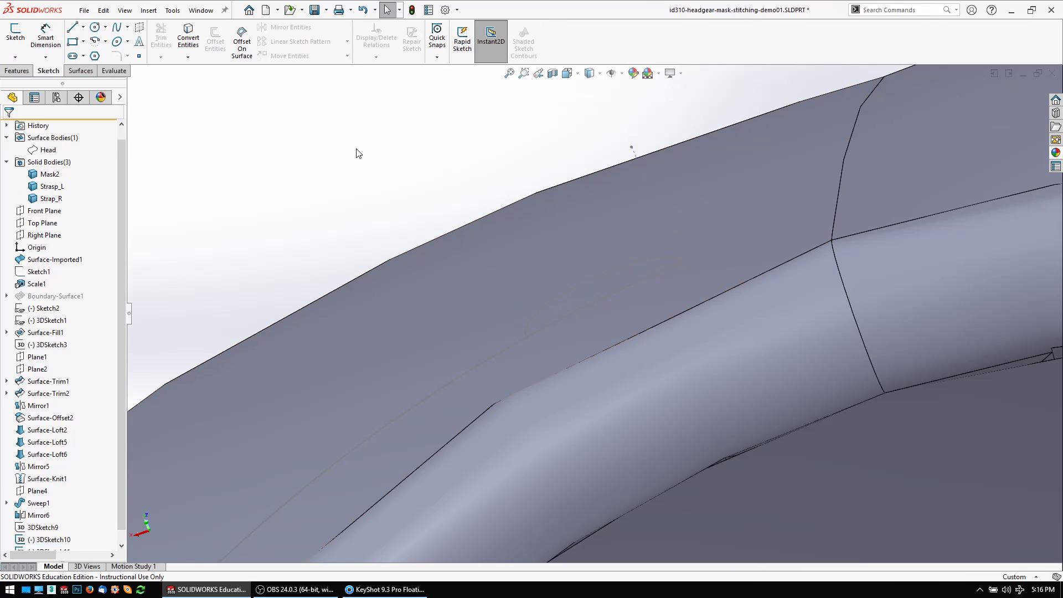
Start a Swept Boss with a circular profile and select its diameter value.
mouse_move(324, 204)
middle_down()
mouse_move(588, 242)
mouse_move(641, 214)
middle_up()
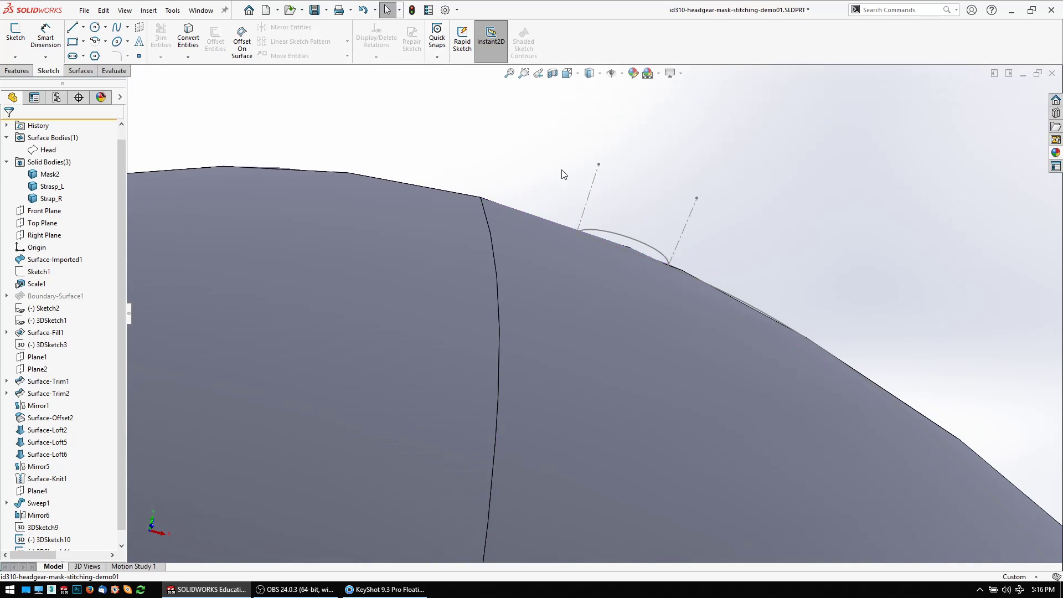
click(17, 70)
click(104, 30)
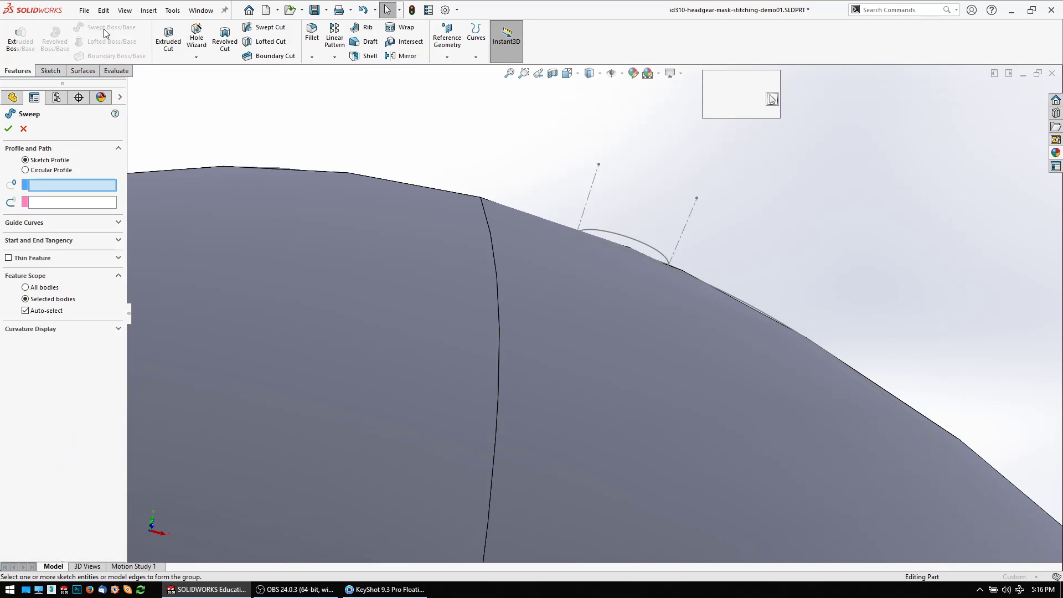
click(26, 169)
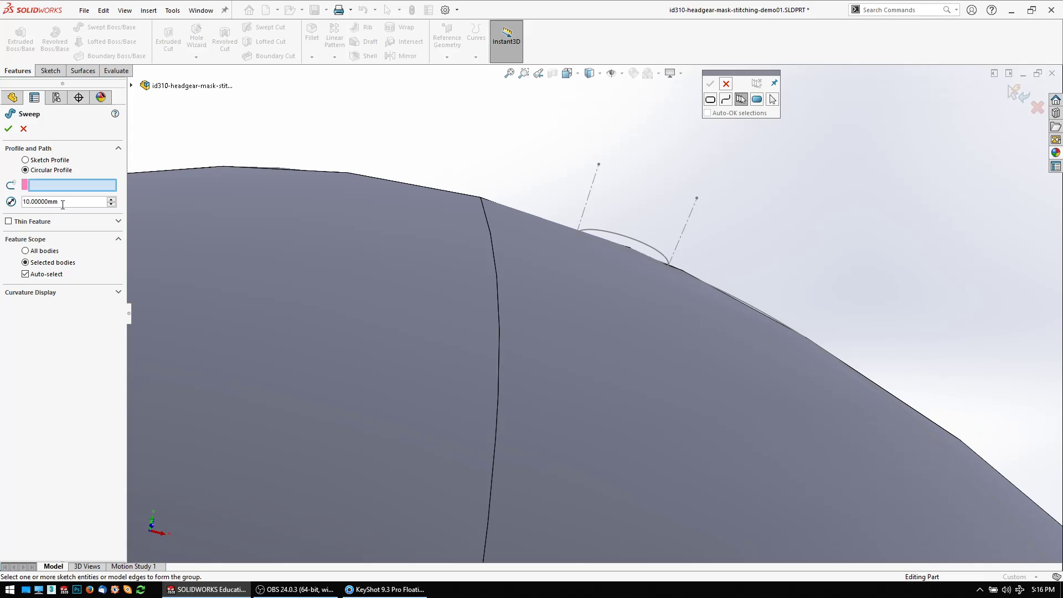
drag(63, 202, 3, 202)
text(.3)
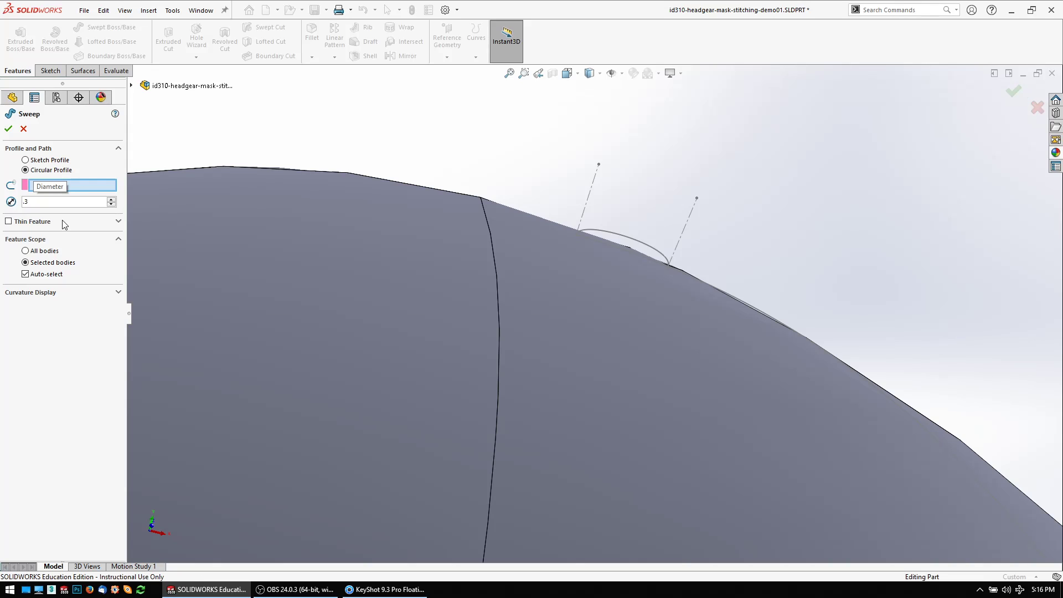
Pick the arched spline as the sweep path via SelectionManager and create Sweep7.
right_click(77, 186)
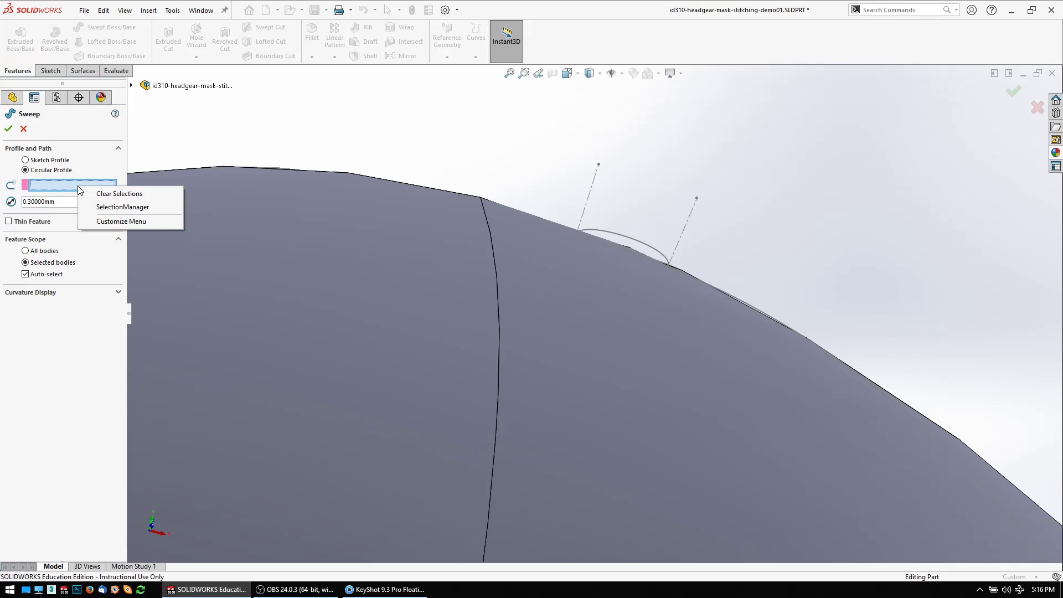
click(122, 207)
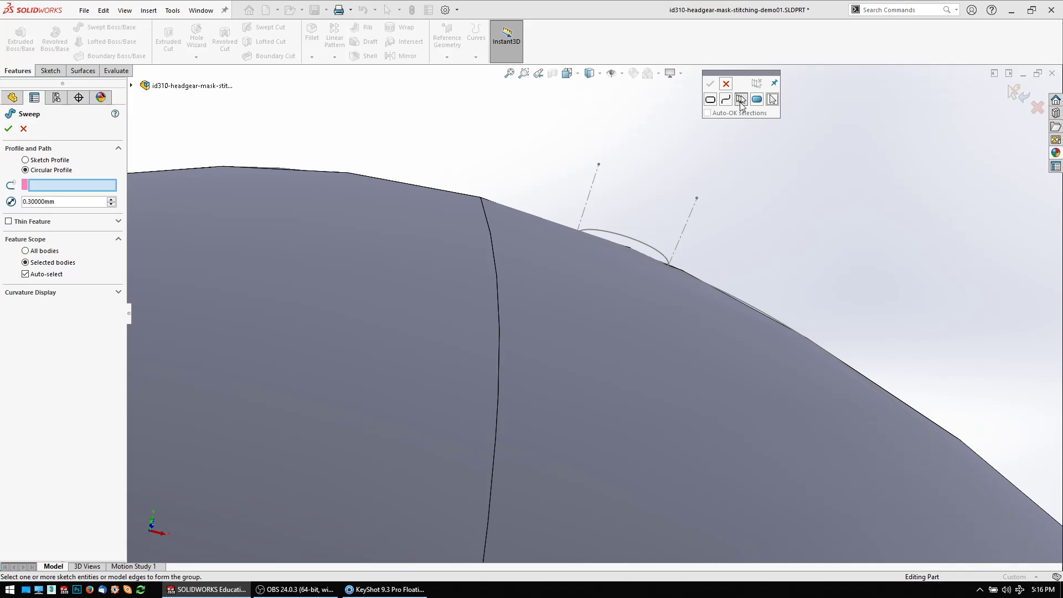
click(742, 100)
click(643, 247)
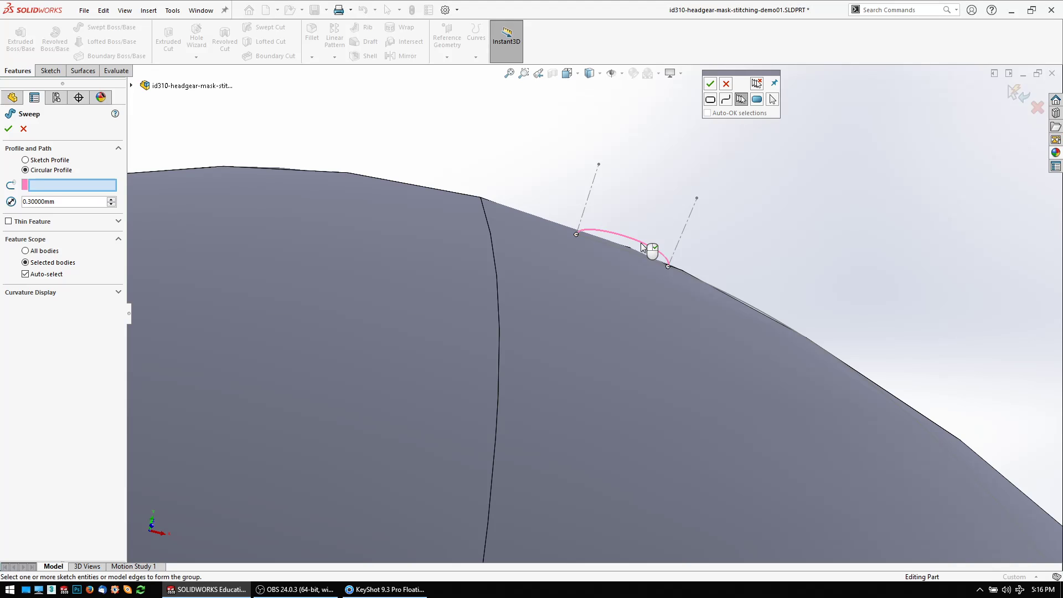
click(727, 86)
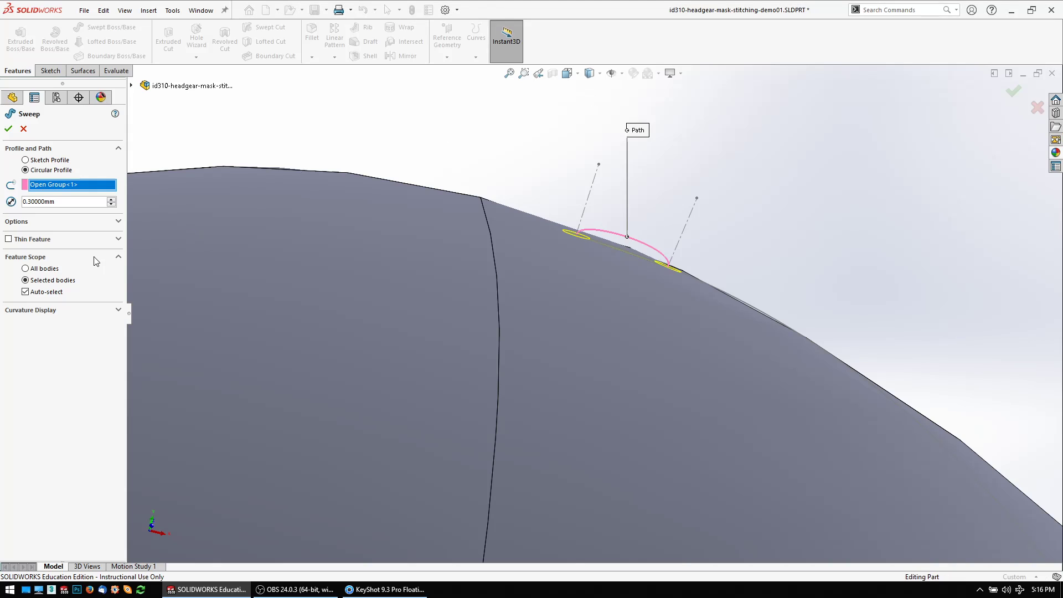
click(10, 130)
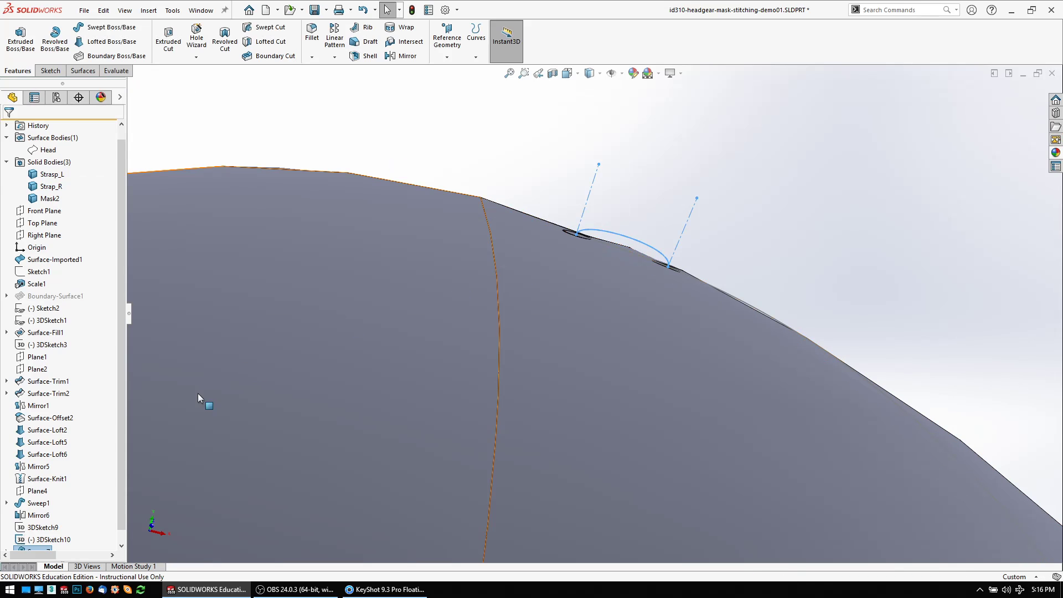
scroll(119, 467, down, 1)
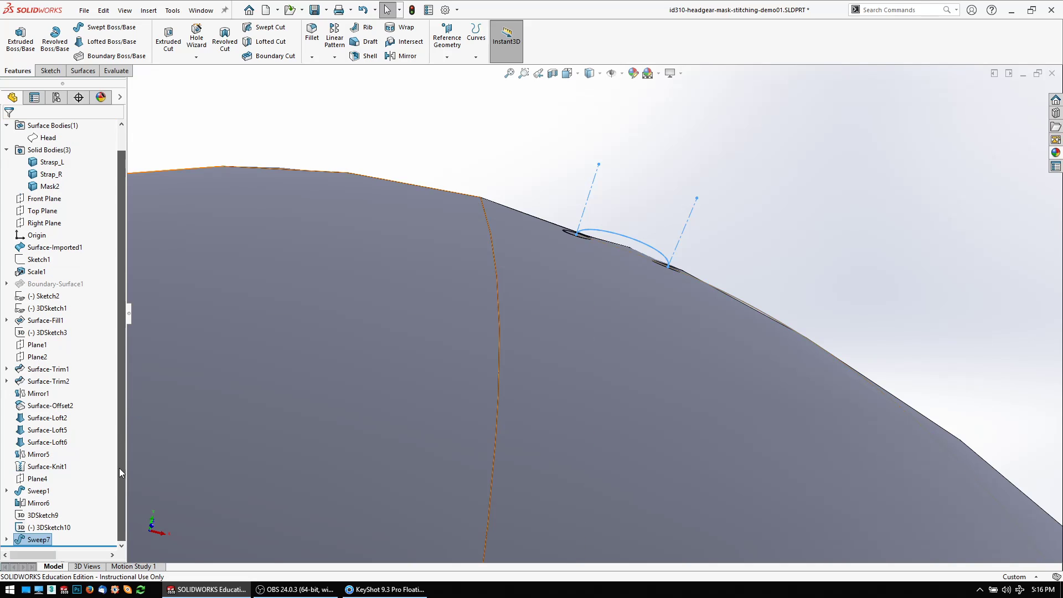
scroll(577, 290, down, 5)
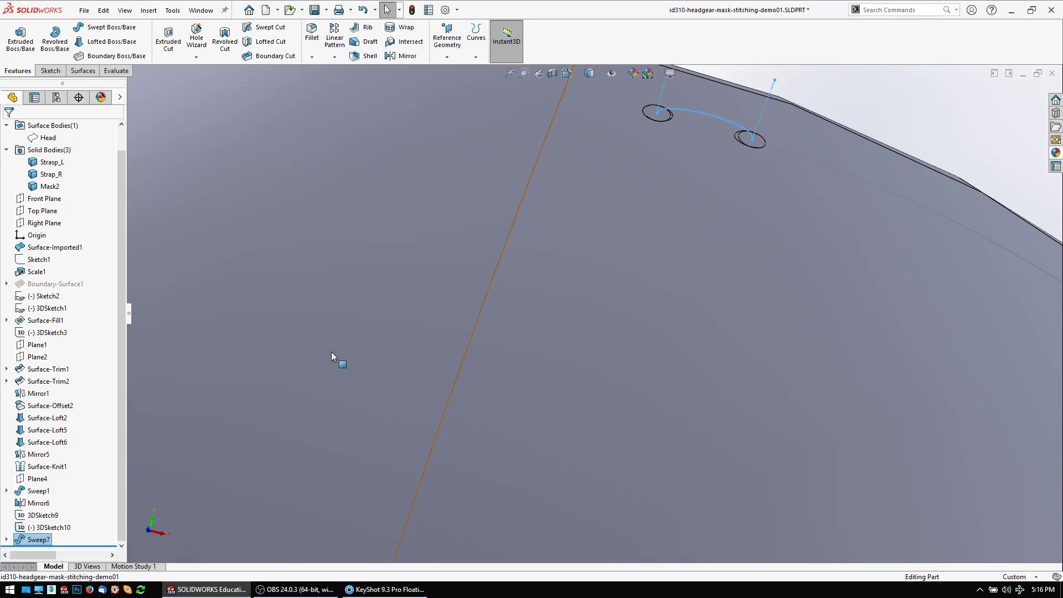
click(8, 541)
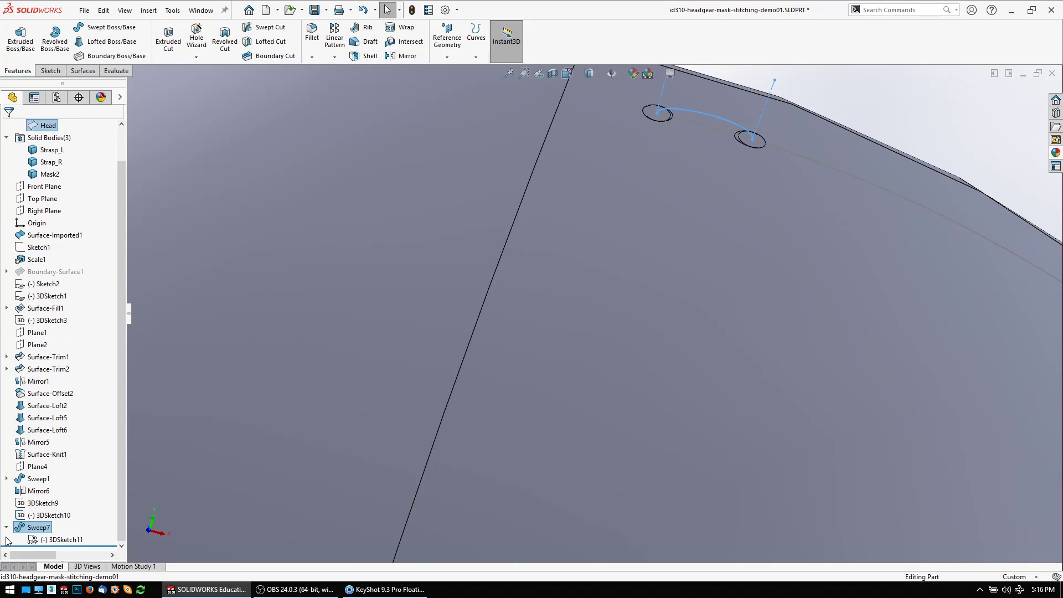
Edit Sweep7 and set its profile diameter to 0.2 mm.
click(8, 529)
click(38, 528)
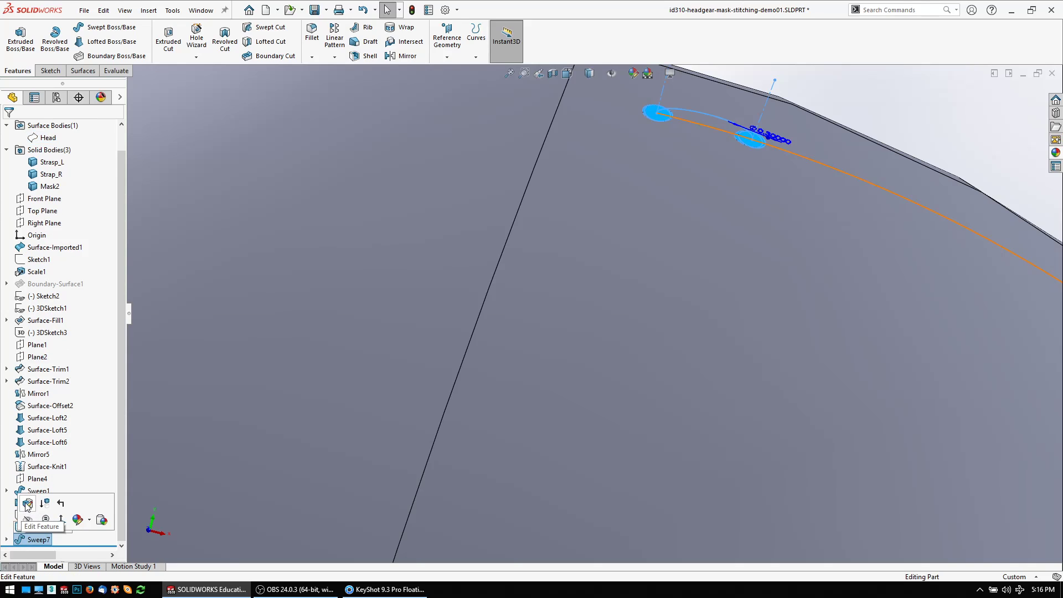
click(24, 502)
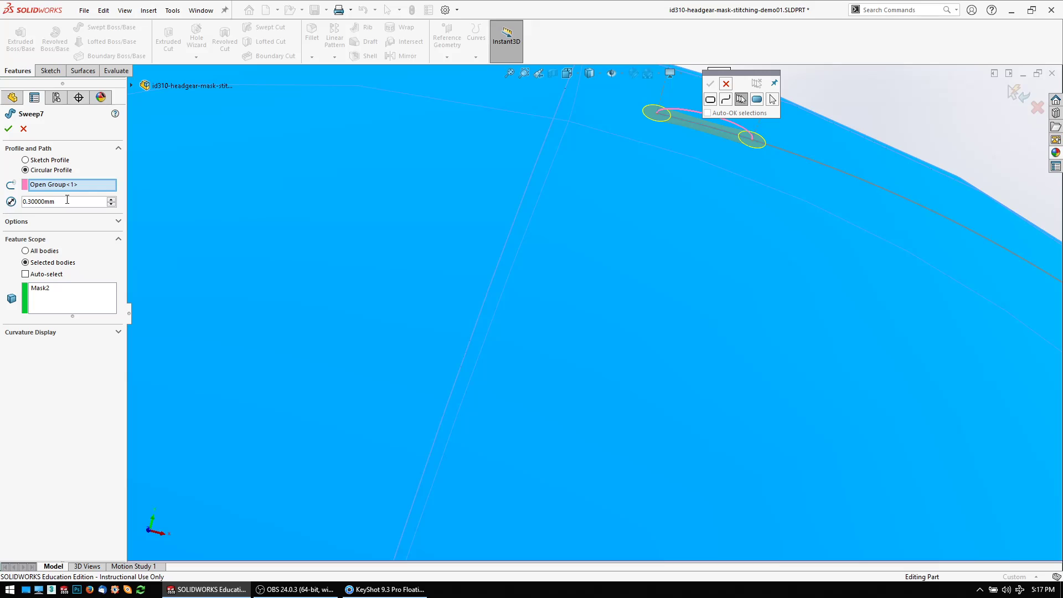
text(.2)
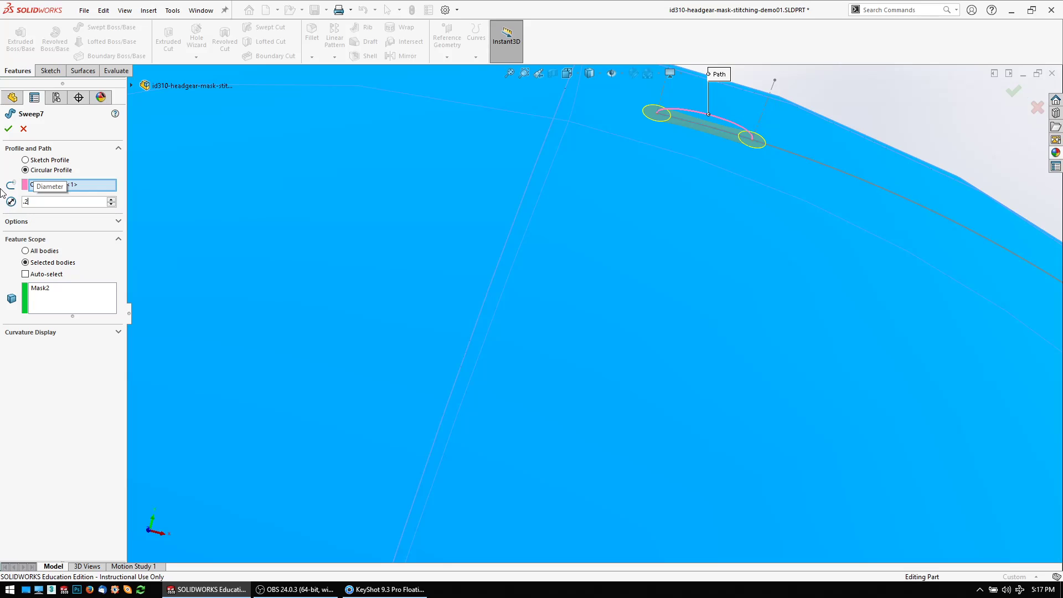
key(Return)
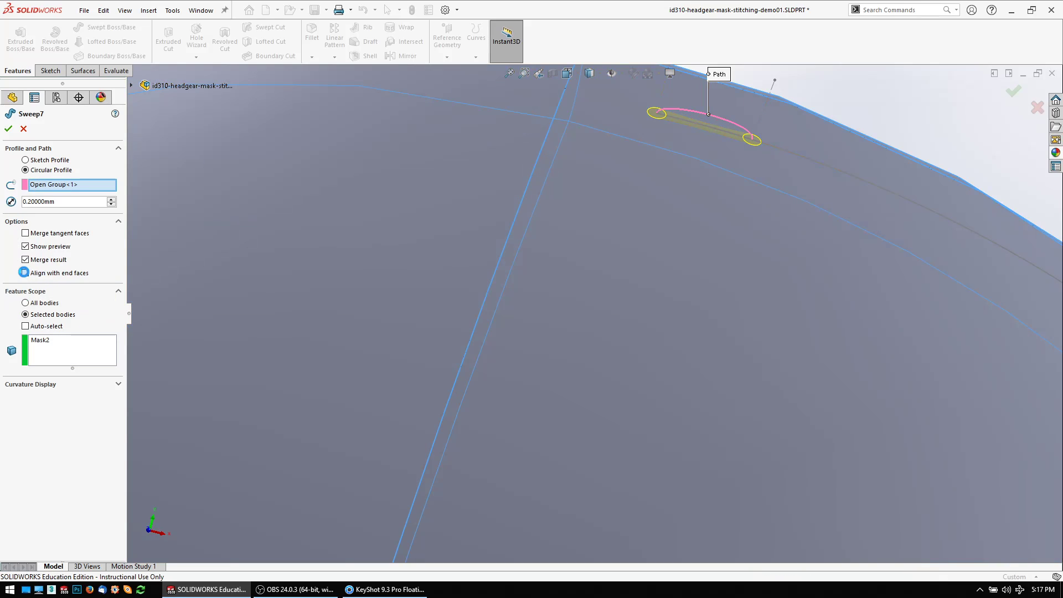
Align the sweep with end faces, uncheck Merge result, and accept.
click(26, 272)
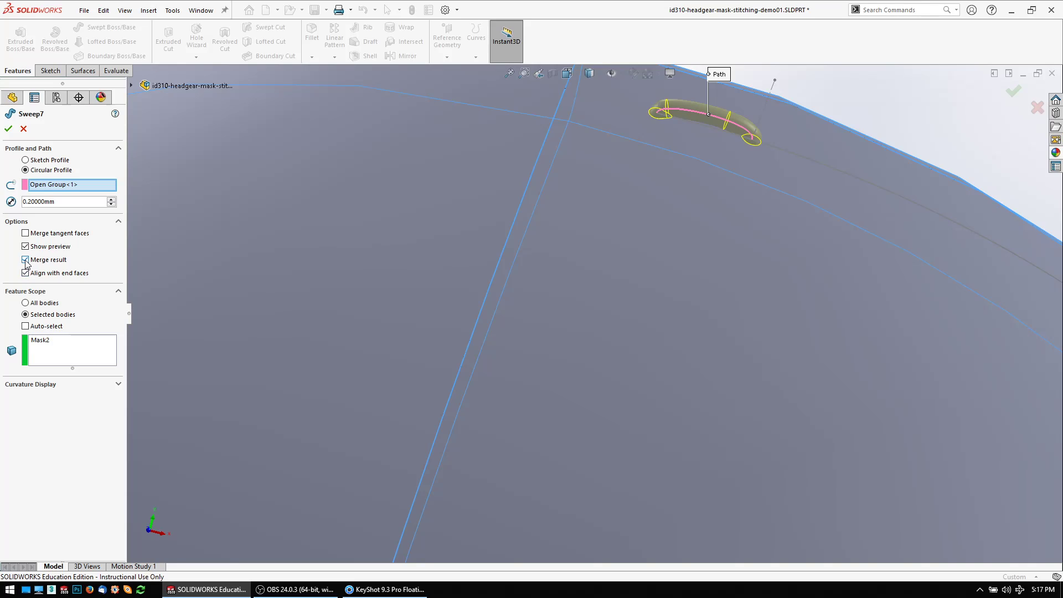
click(25, 259)
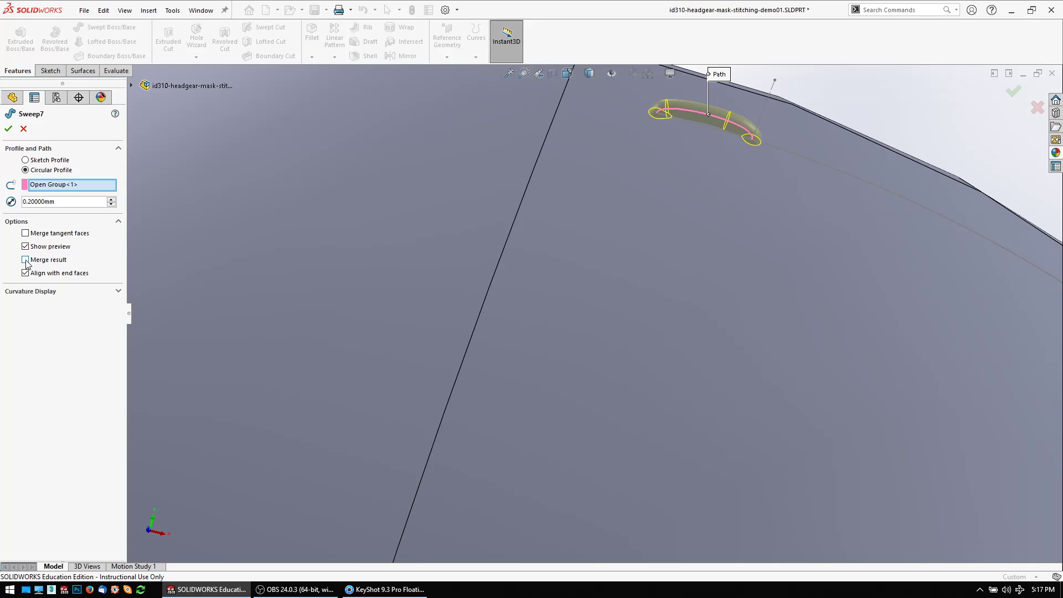
middle_drag(700, 176, 694, 147)
scroll(694, 146, down, 4)
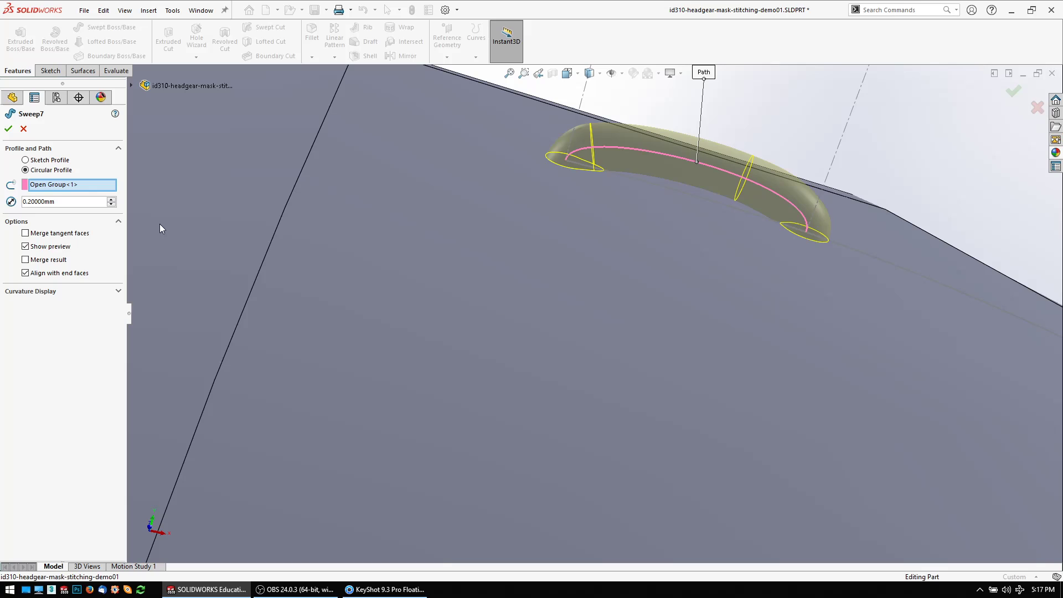
click(8, 129)
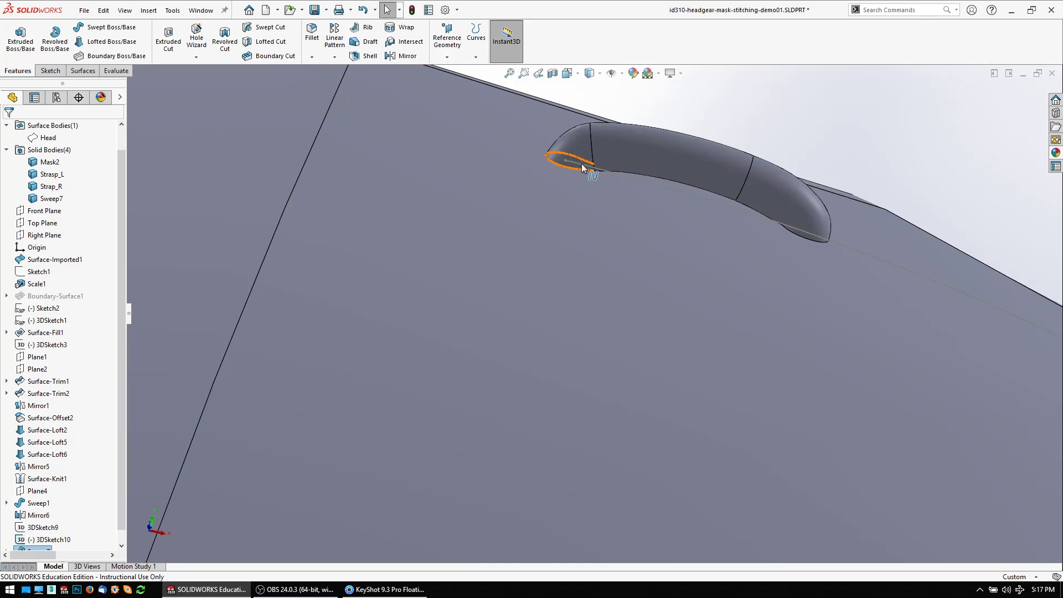
scroll(96, 484, down, 1)
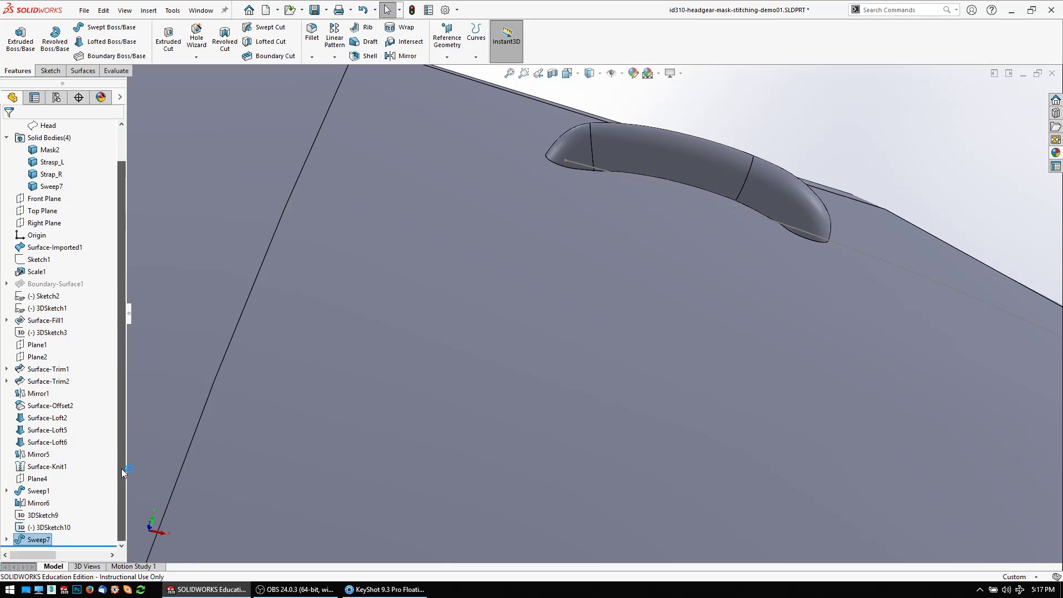
Select Sweep7 in the tree, then deselect it.
click(37, 540)
click(17, 541)
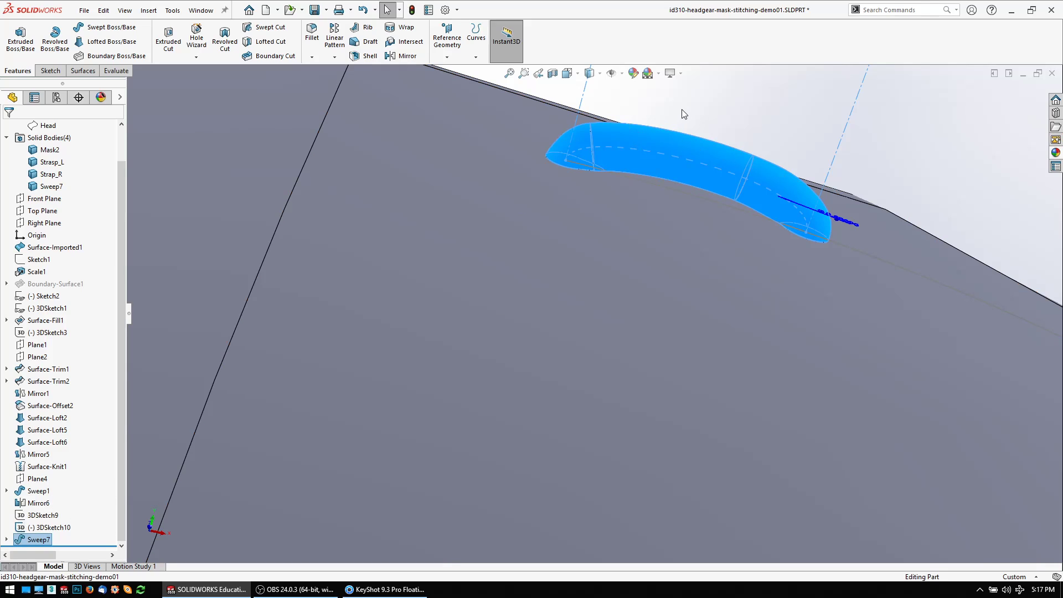
click(682, 108)
Edit 3DSketch11 nested under Sweep7.
click(9, 542)
click(59, 540)
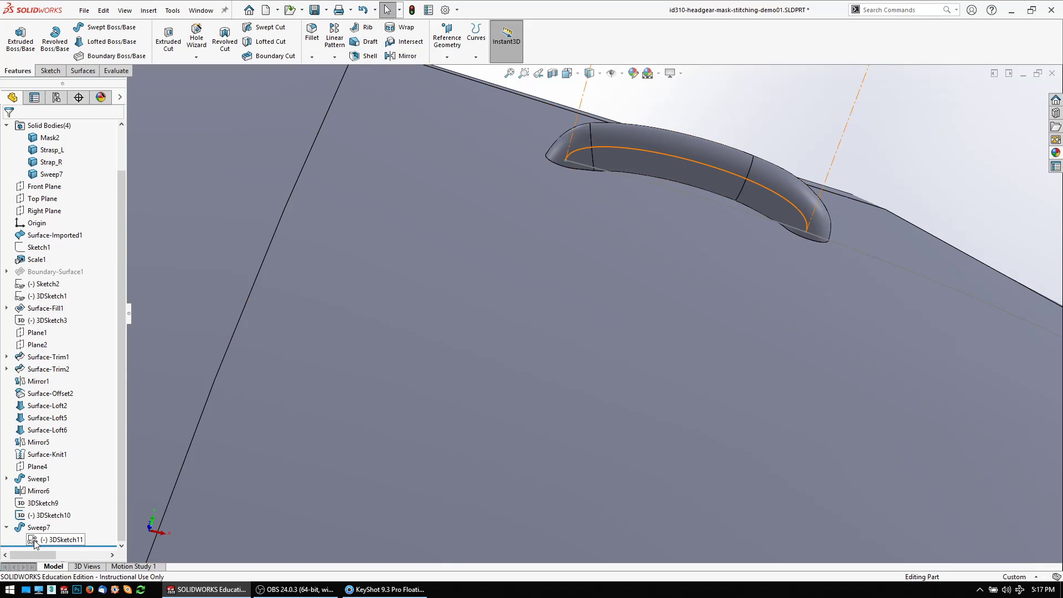
click(45, 508)
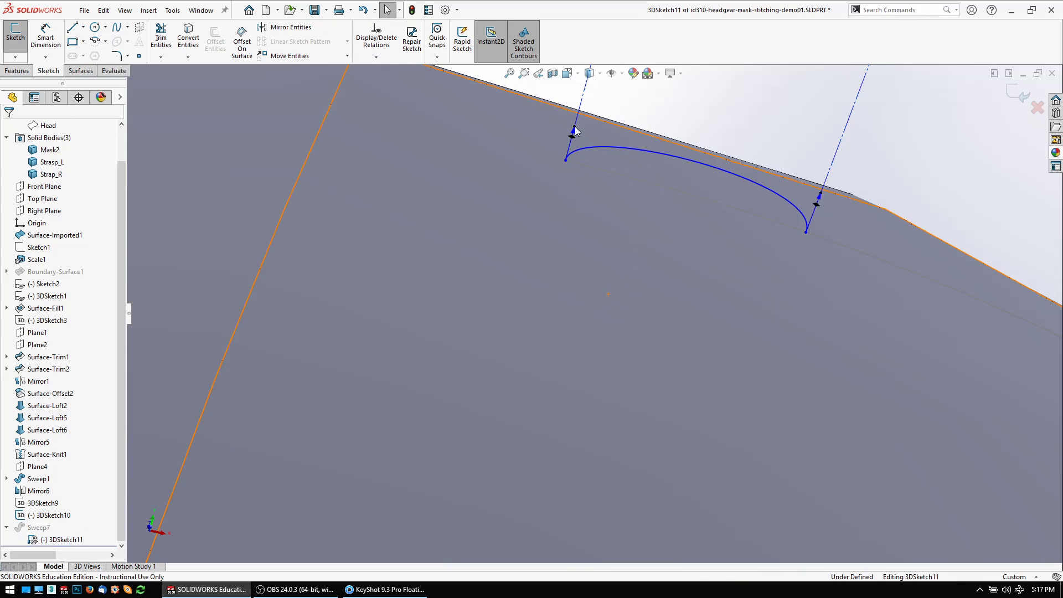
Drag the spline handles and right endpoint into a wider, rounder arch, then exit the sketch.
drag(575, 127, 580, 98)
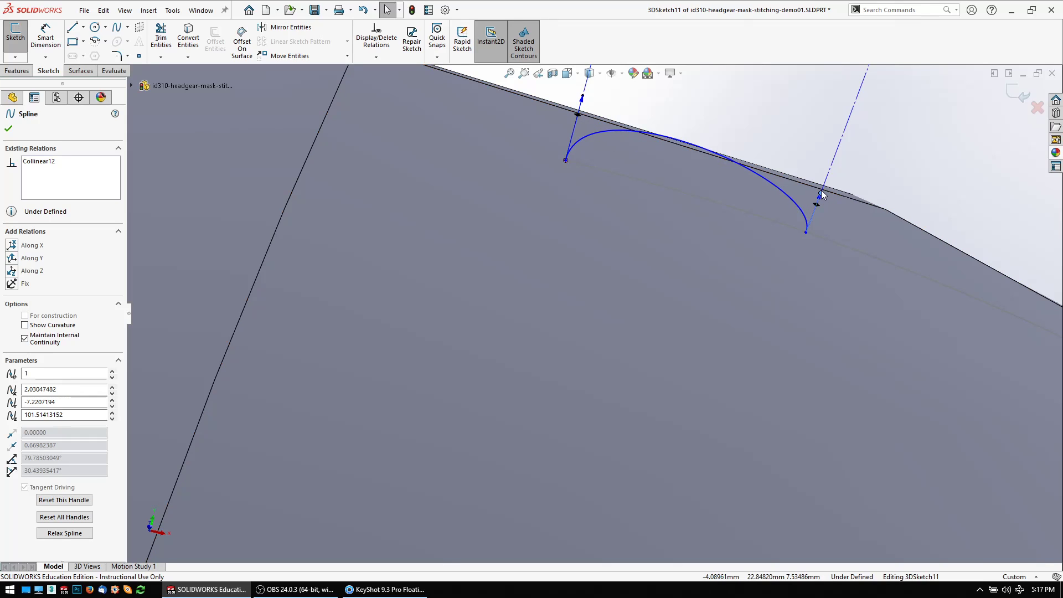
drag(818, 198, 828, 174)
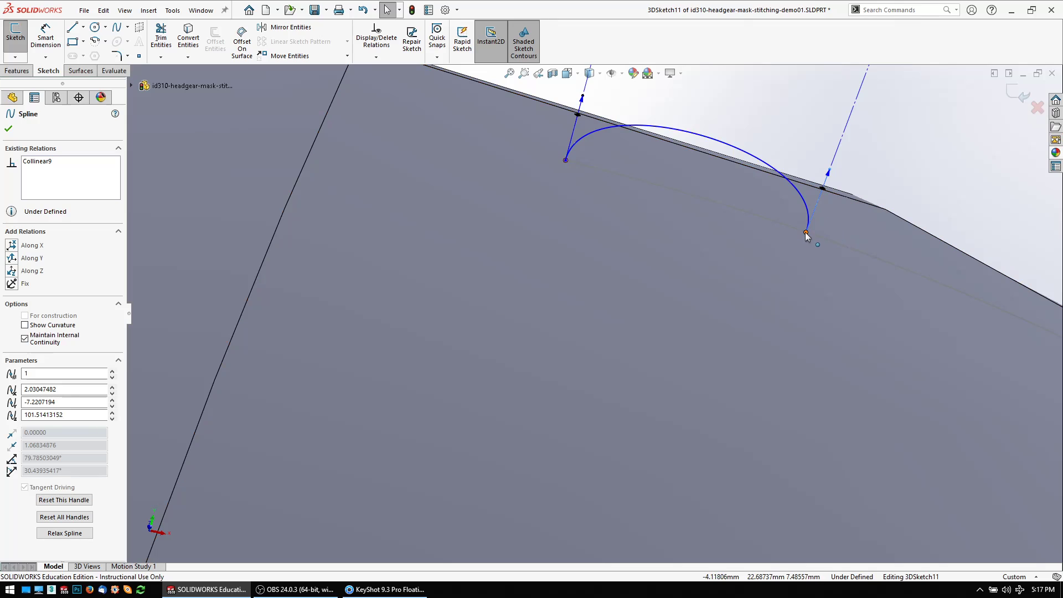
drag(806, 232, 852, 246)
click(853, 246)
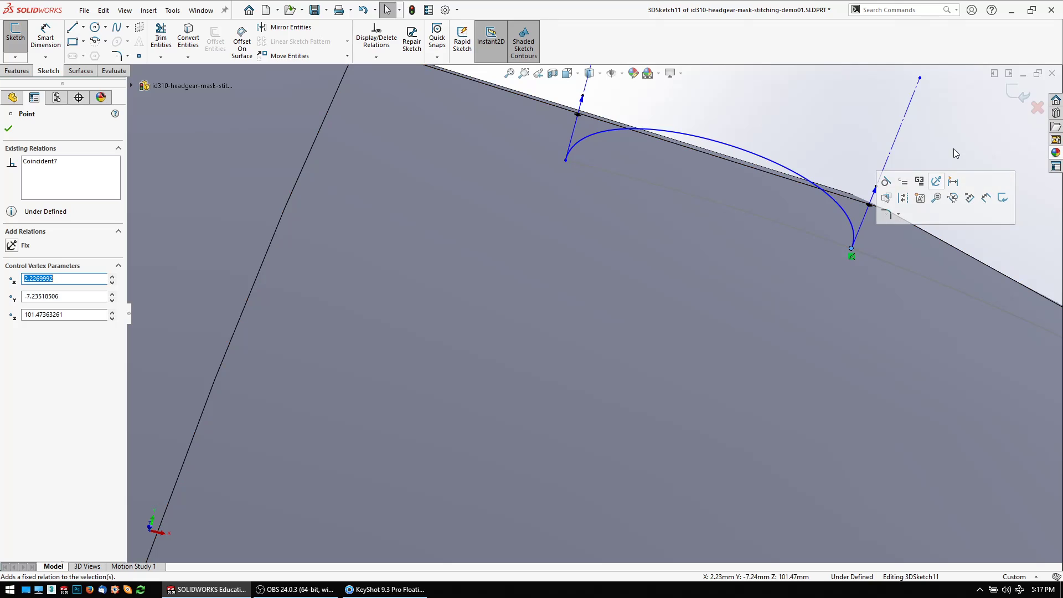
click(871, 178)
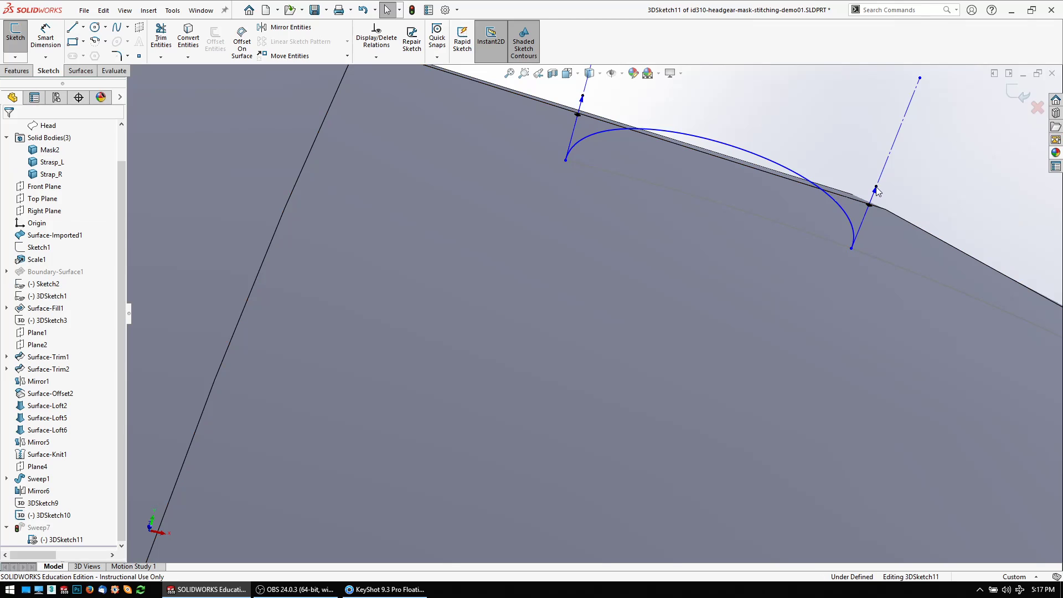
click(879, 183)
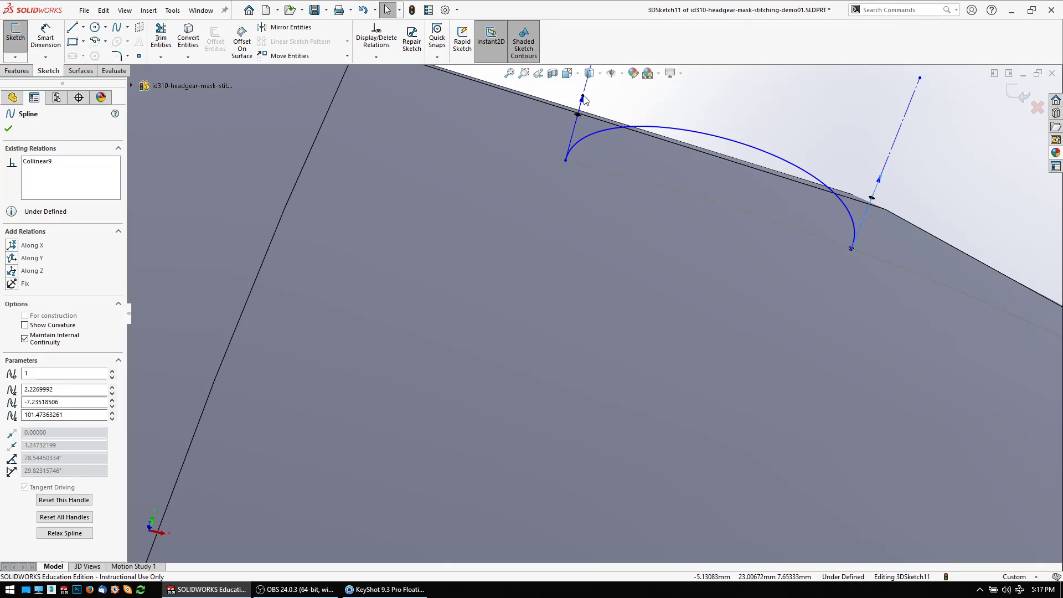
click(585, 101)
key(ctrl+q)
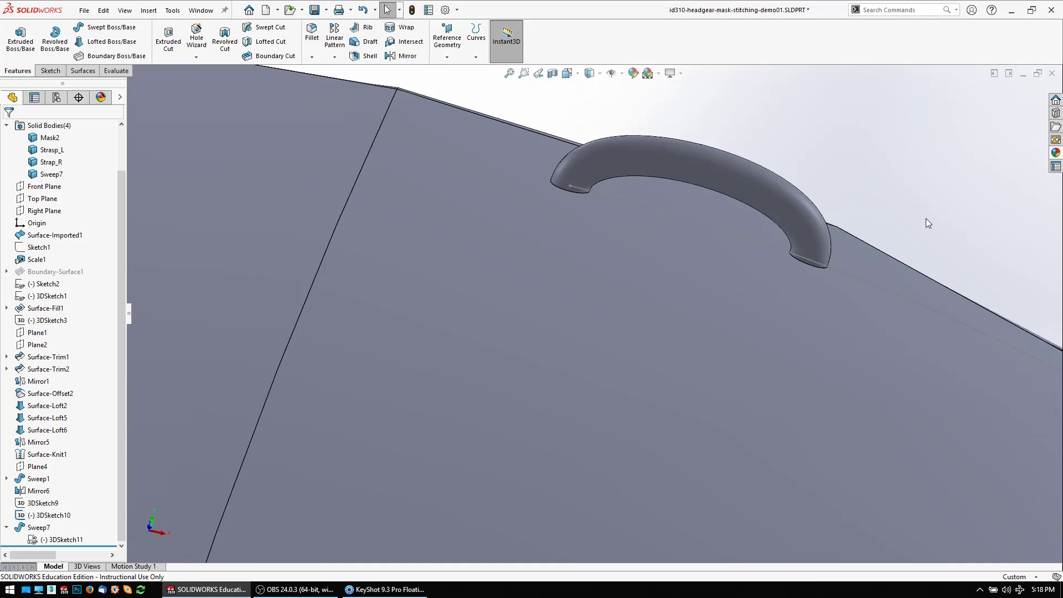
scroll(750, 273, down, 4)
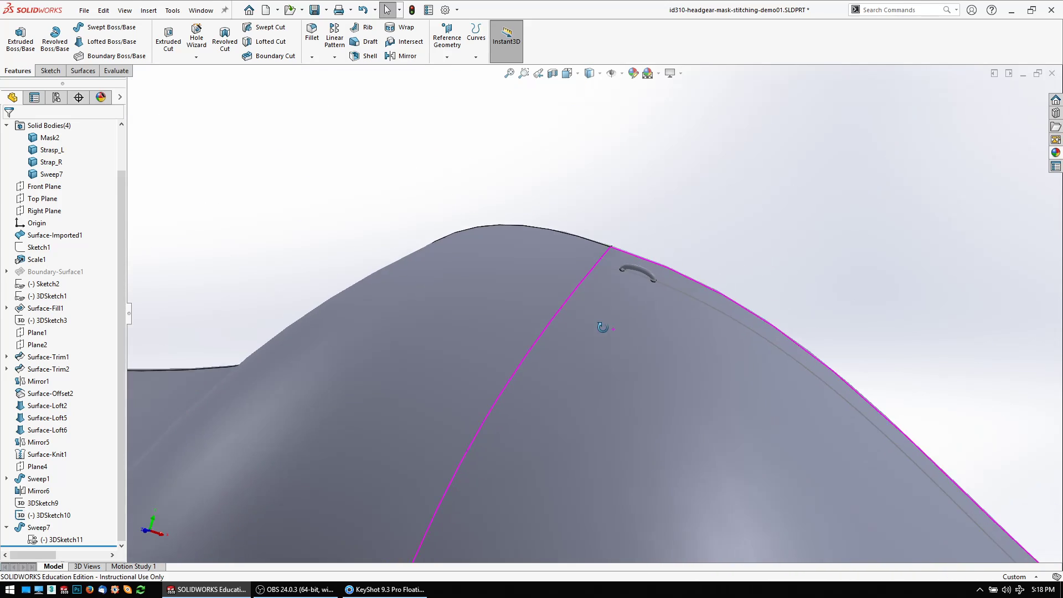
middle_drag(636, 269, 614, 346)
scroll(616, 347, down, 5)
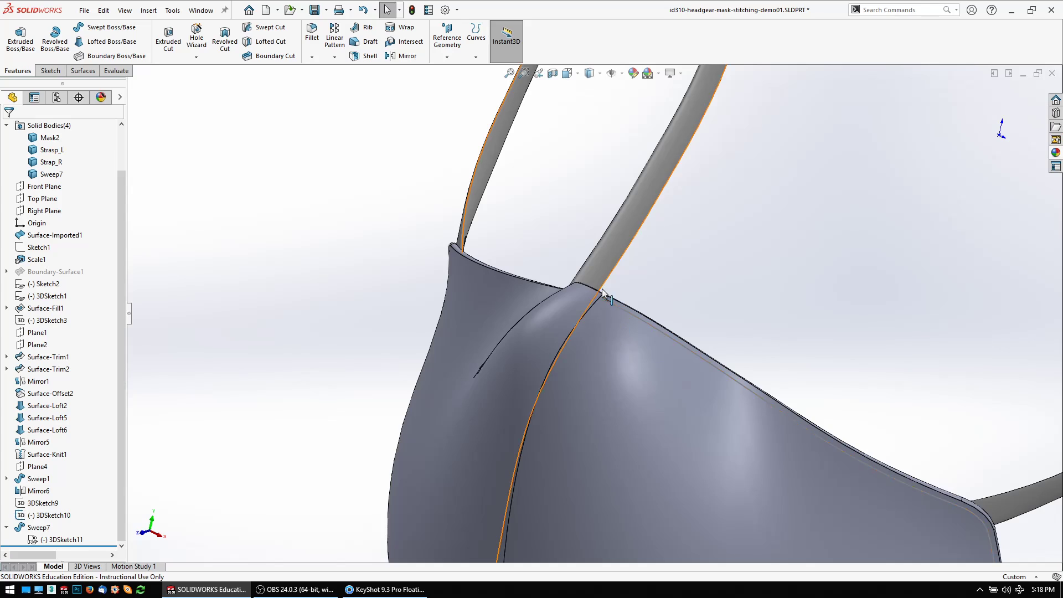
scroll(615, 332, up, 5)
scroll(598, 341, up, 3)
scroll(581, 333, up, 2)
middle_drag(580, 313, 634, 321)
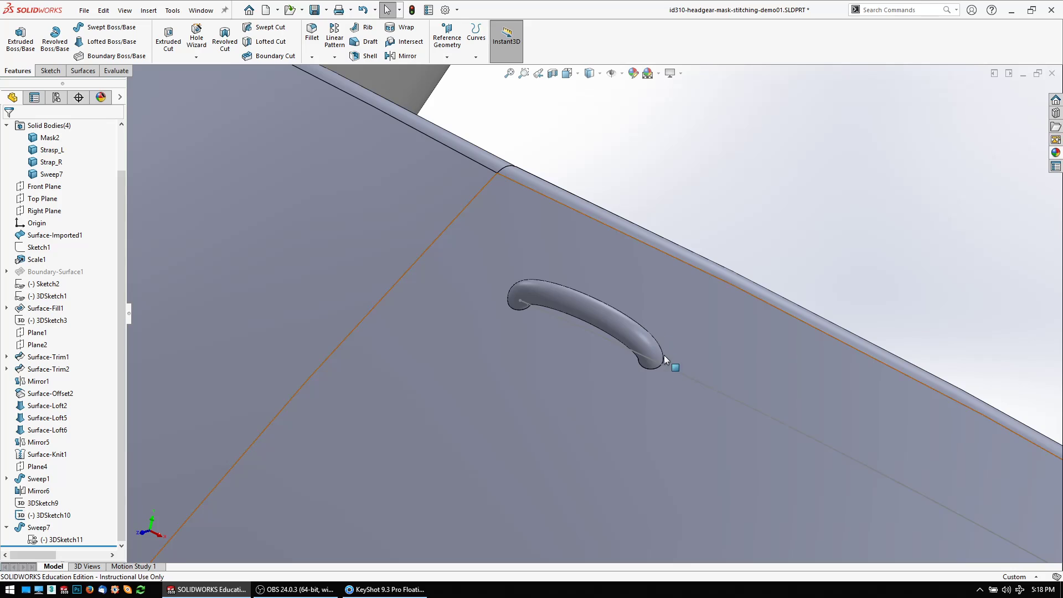
scroll(568, 358, down, 1)
scroll(570, 354, down, 2)
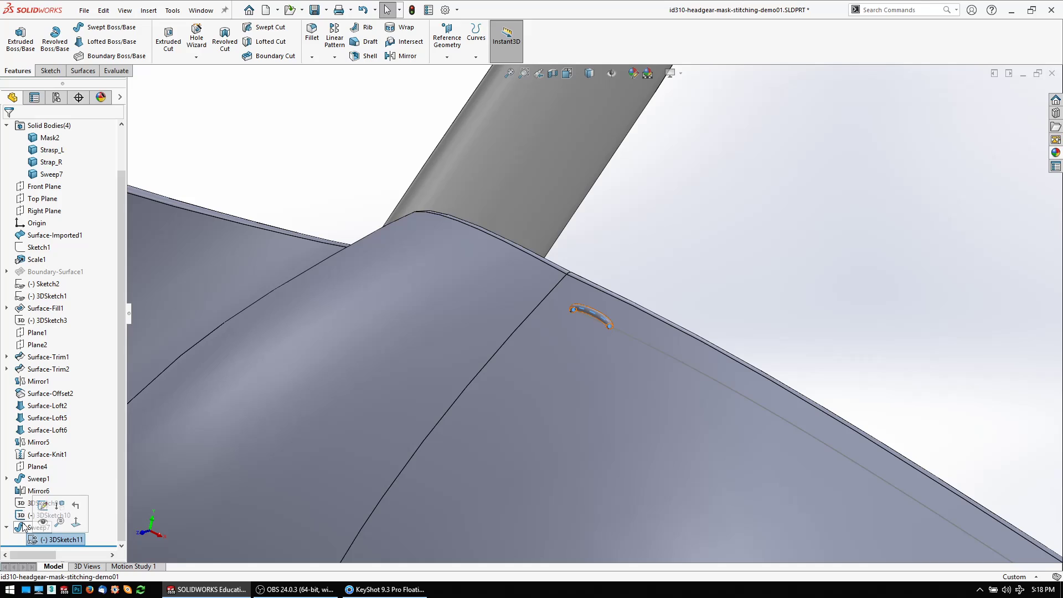
Edit Sweep7 to raise its profile diameter to 0.3 mm and accept.
click(39, 528)
click(33, 489)
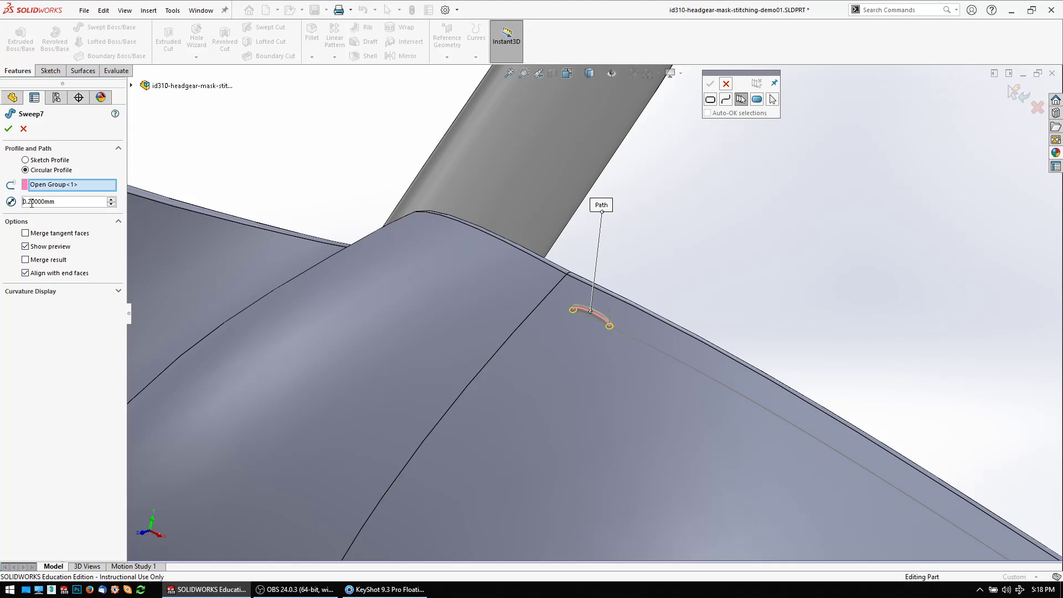
text(3)
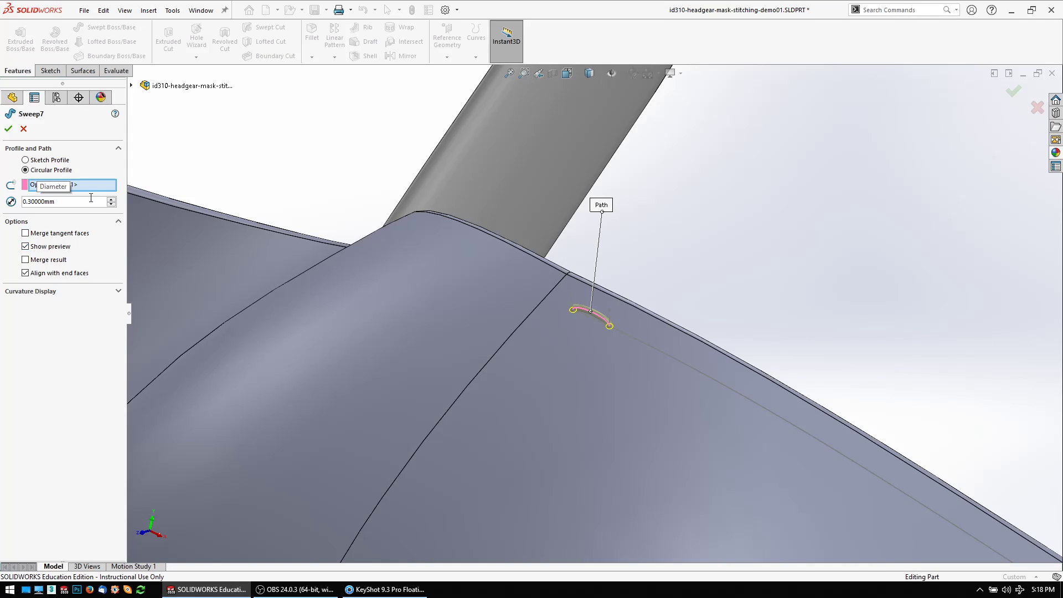
click(8, 128)
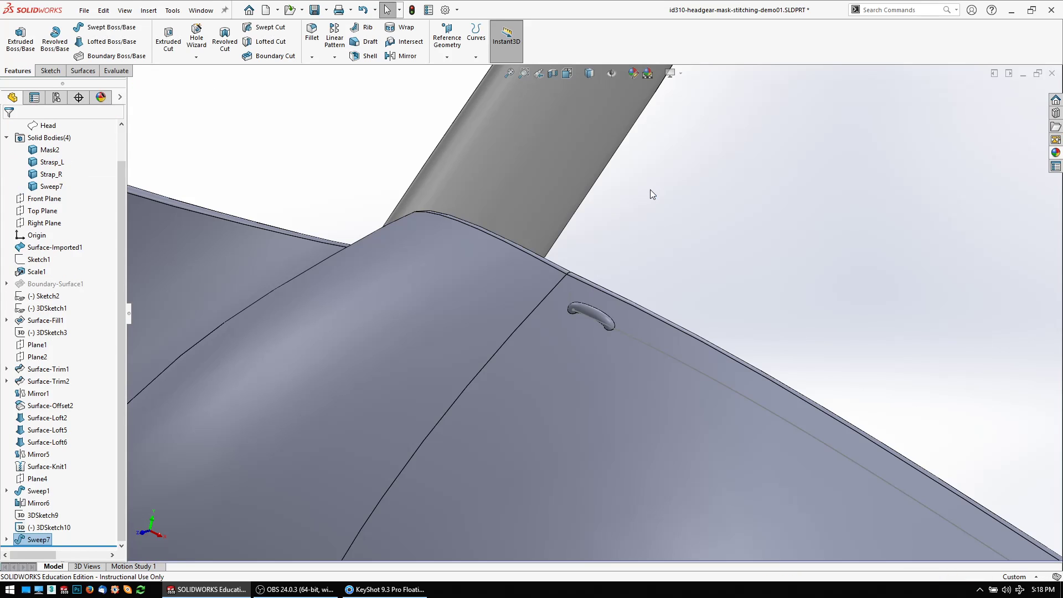
Zoom in on the mask's upper seam and open the Linear Pattern dropdown.
middle_drag(717, 310, 733, 302)
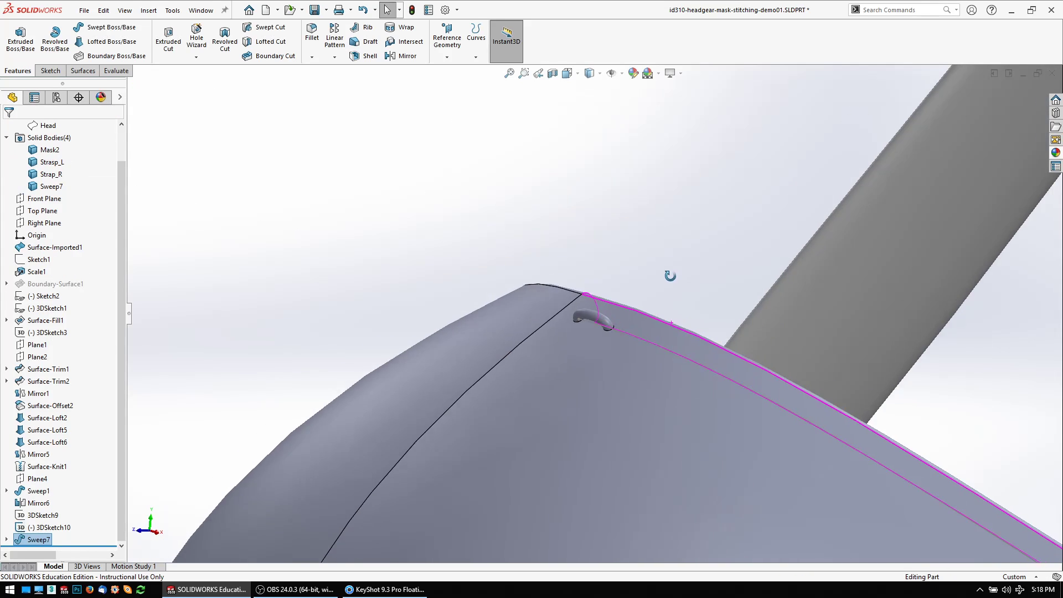
scroll(732, 302, down, 3)
scroll(732, 303, down, 4)
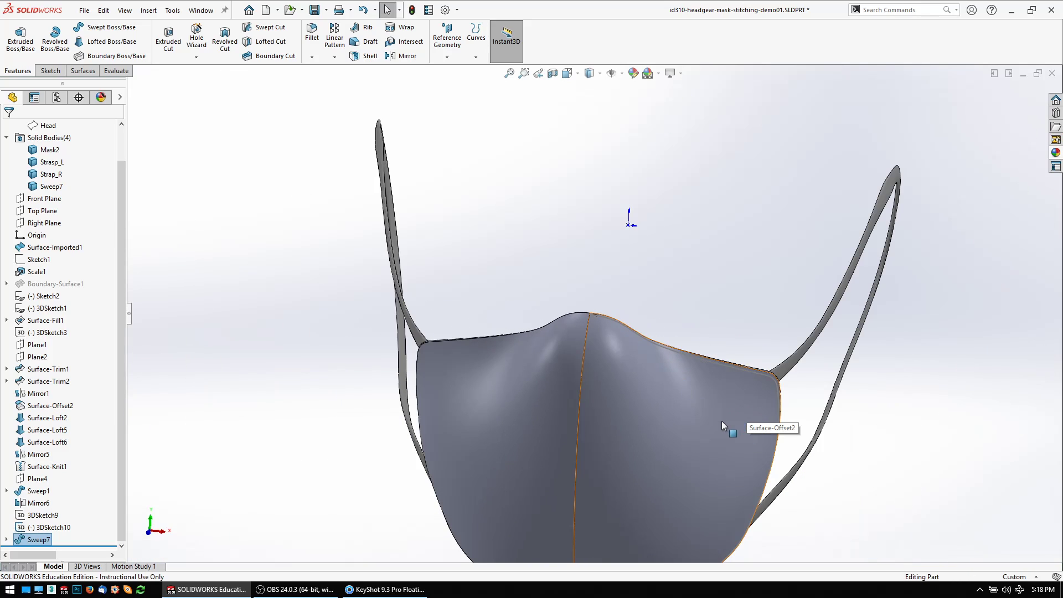
click(713, 407)
middle_drag(714, 407, 662, 449)
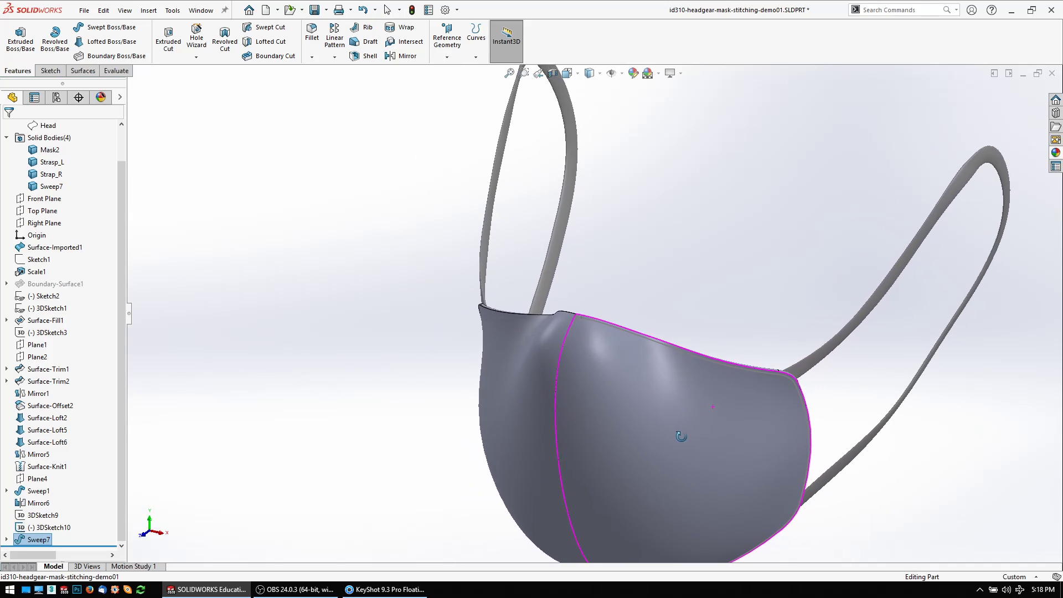
click(662, 448)
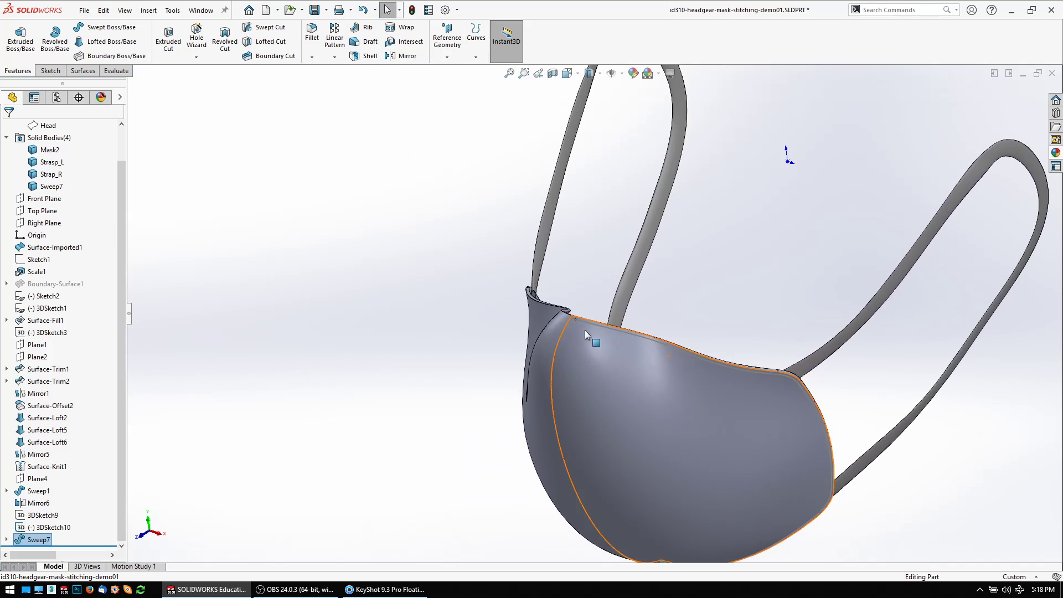
scroll(589, 326, down, 6)
scroll(593, 318, down, 4)
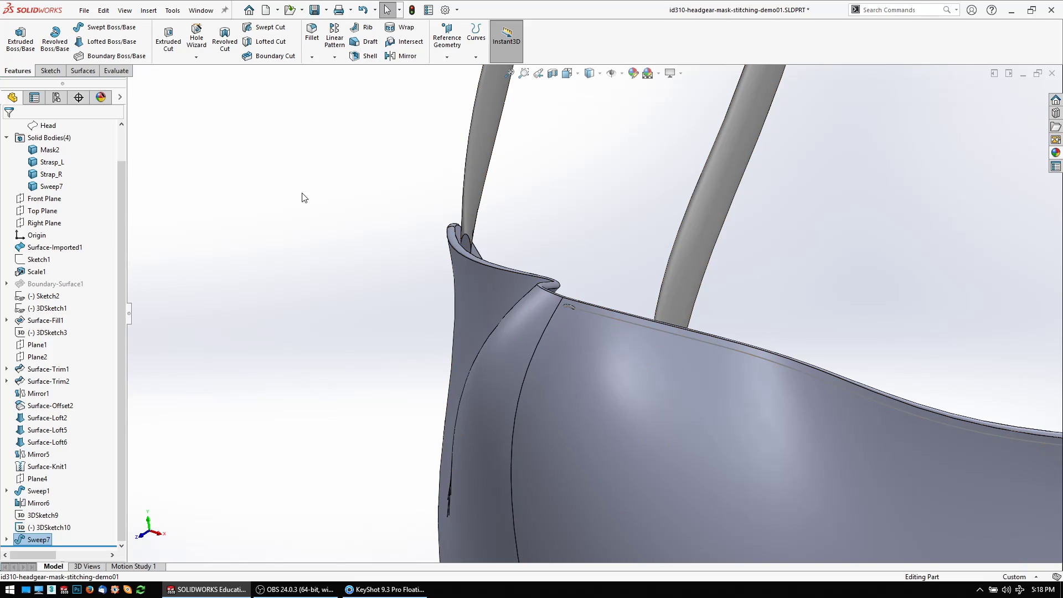
click(286, 180)
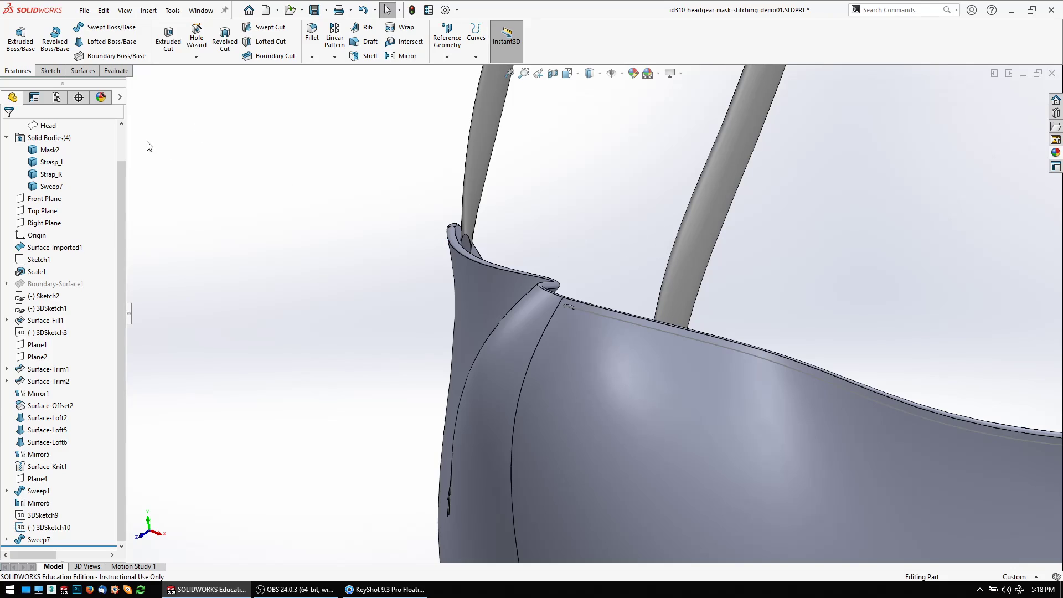
click(334, 57)
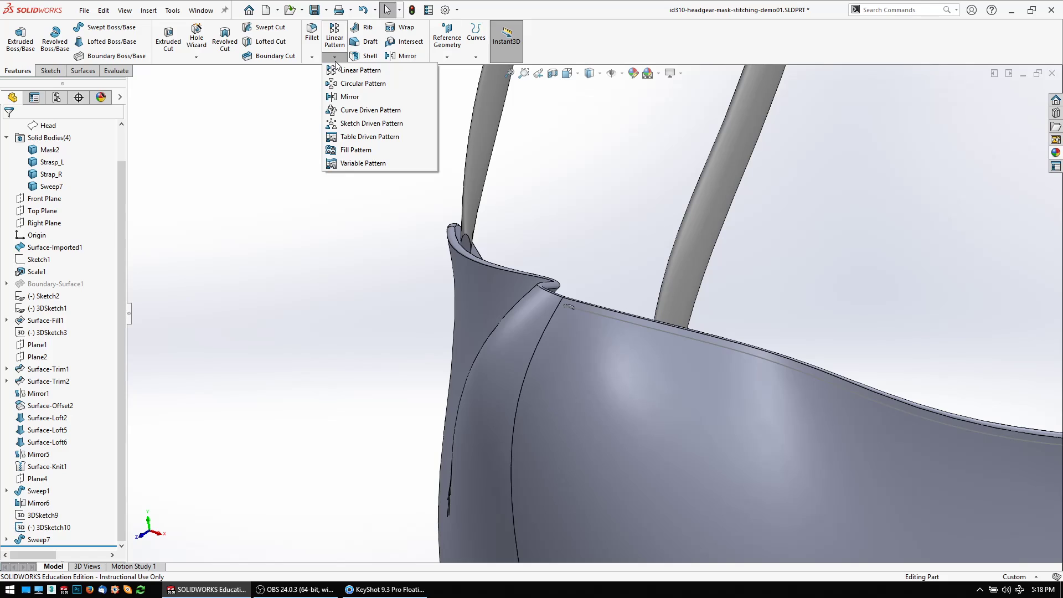
Start a curve driven pattern along seam Spline6, flipped, with instances kept normal to the mask face.
click(370, 110)
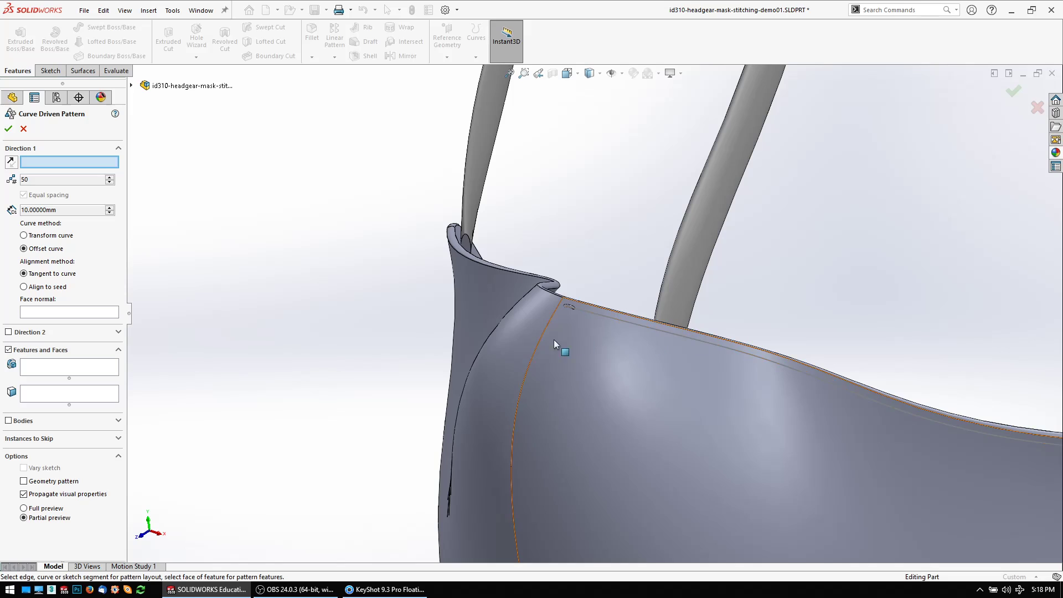
click(641, 327)
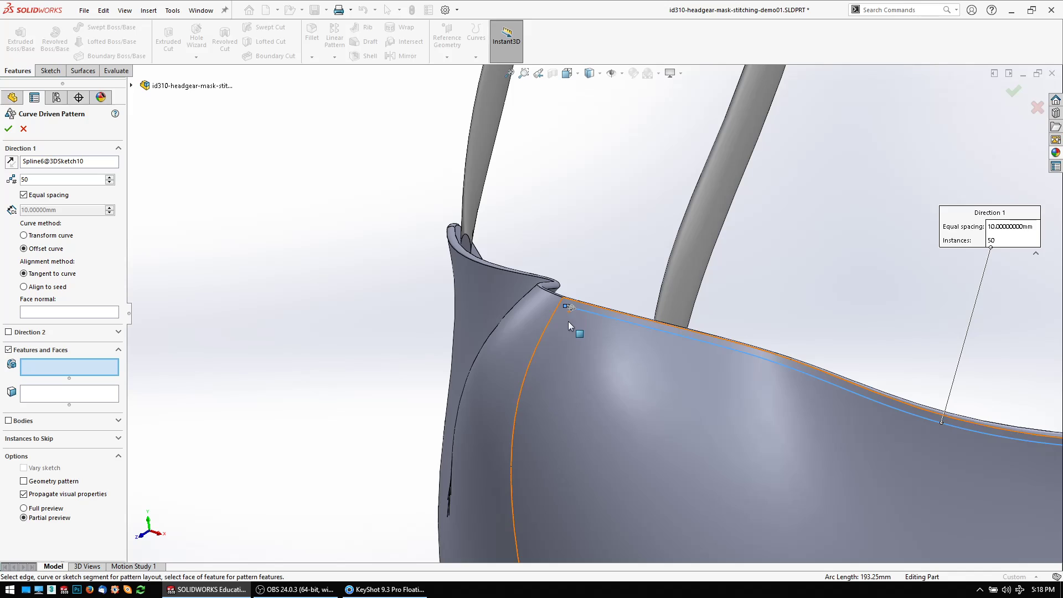
scroll(578, 316, down, 4)
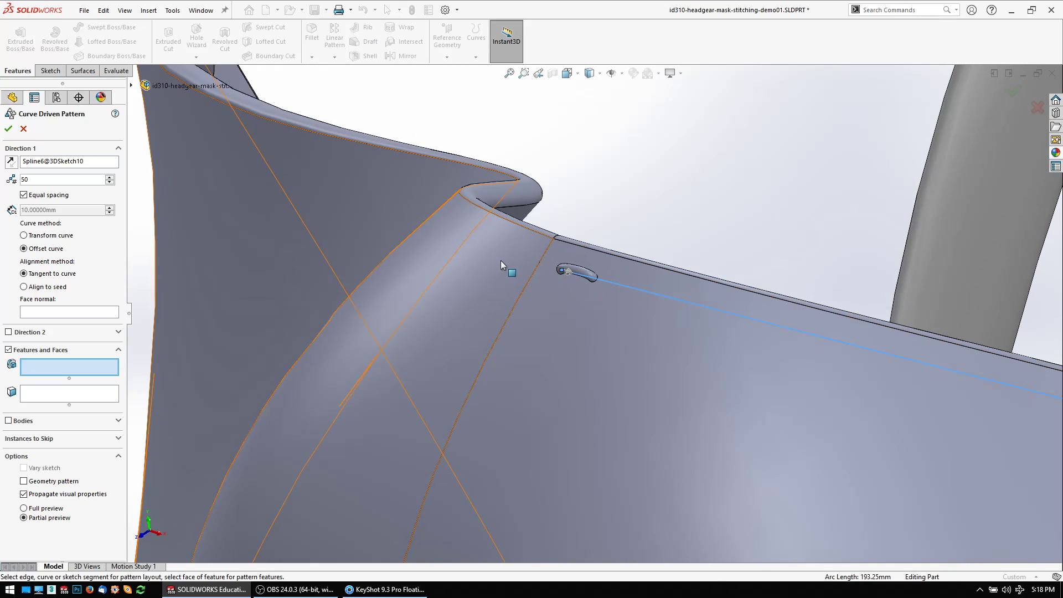
click(12, 161)
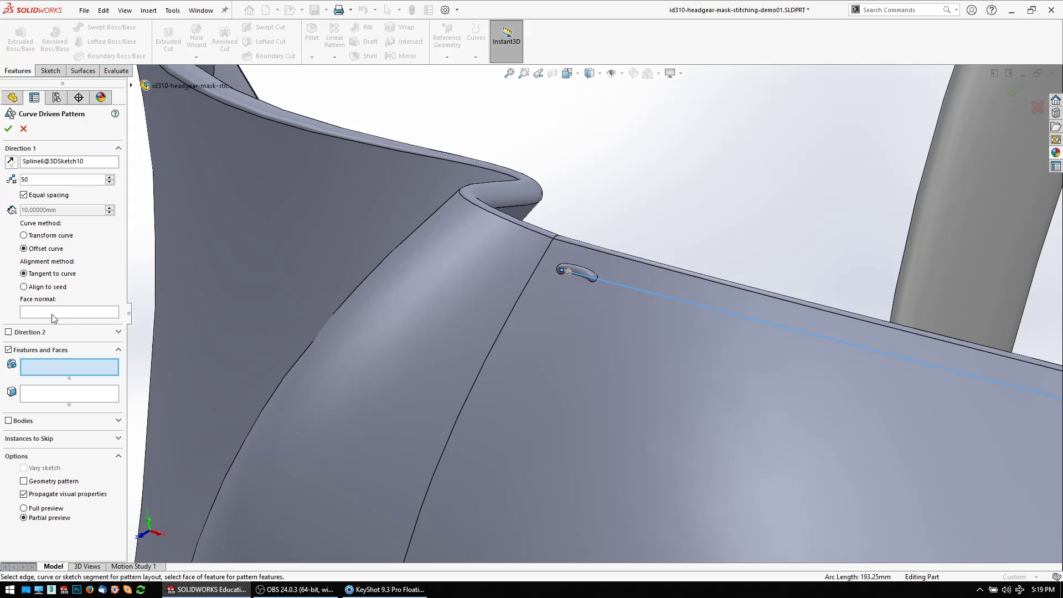
click(70, 312)
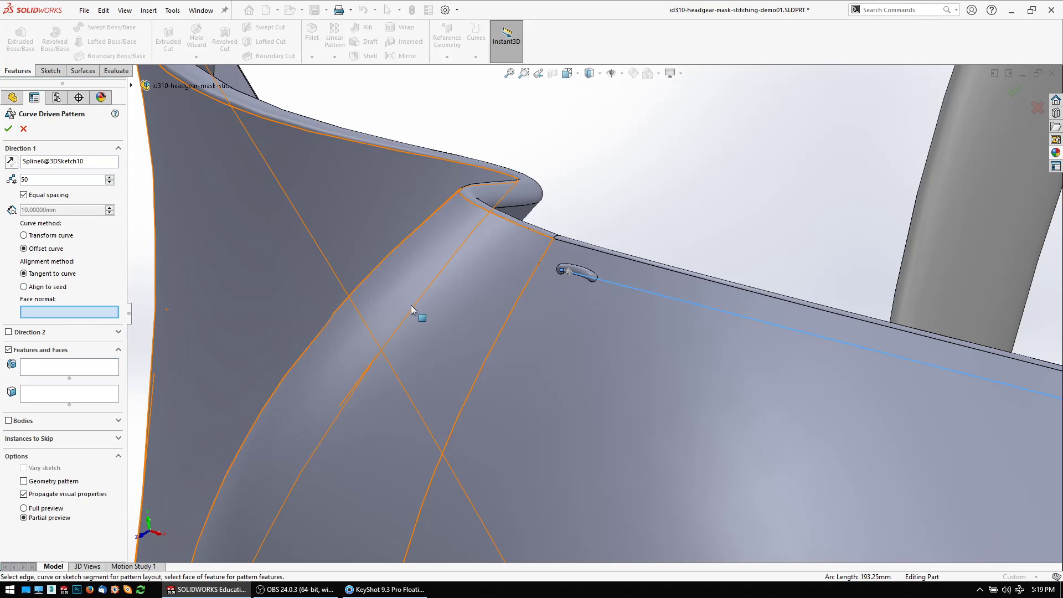
click(634, 332)
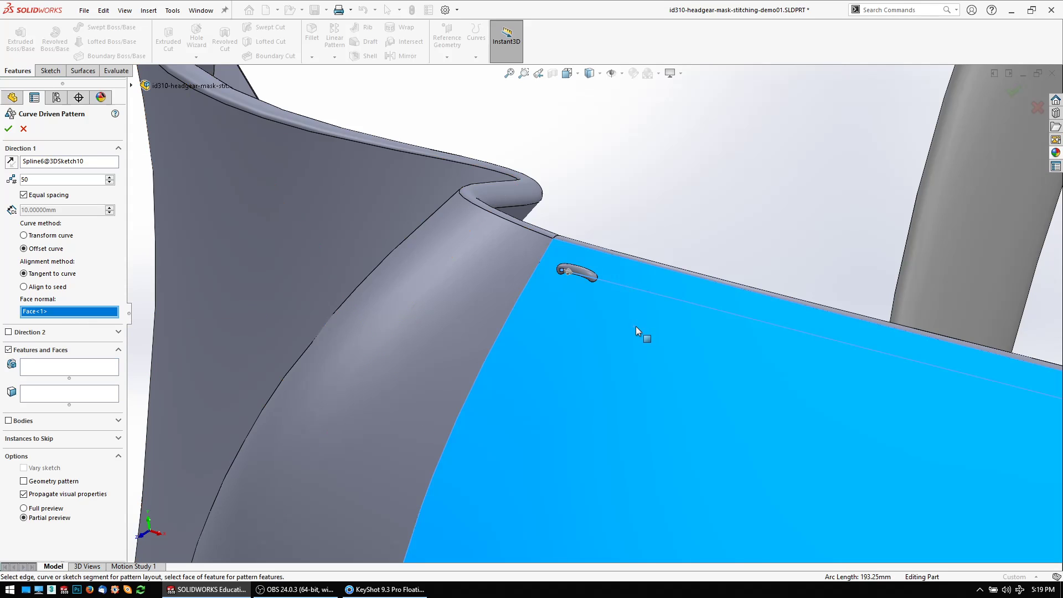
scroll(635, 331, down, 4)
scroll(636, 327, down, 3)
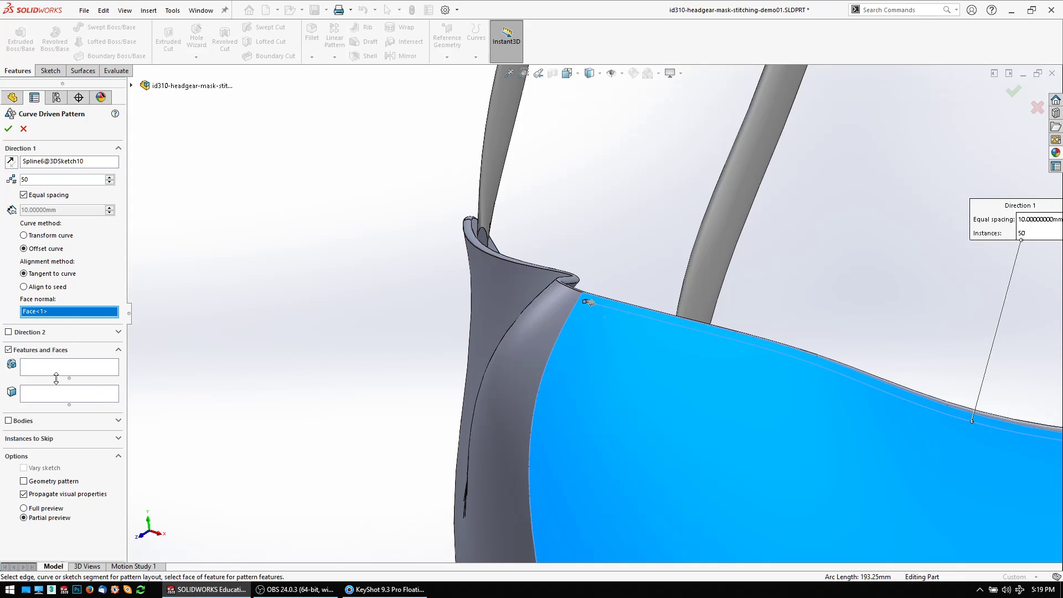
Pattern the Sweep7 stitch bump body 60 times along the curve and confirm.
click(8, 420)
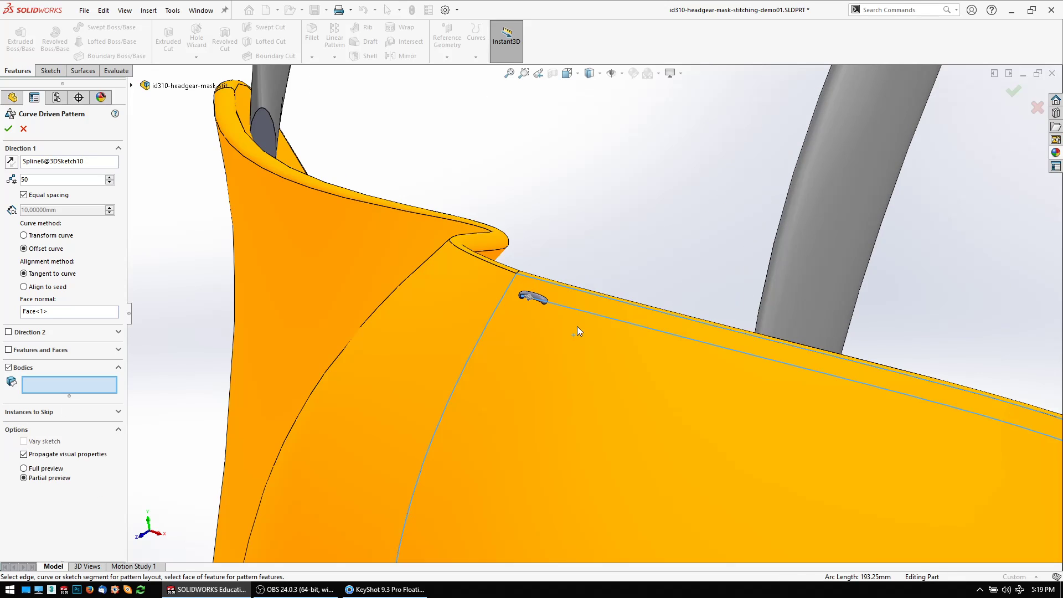
scroll(586, 304, up, 5)
click(511, 268)
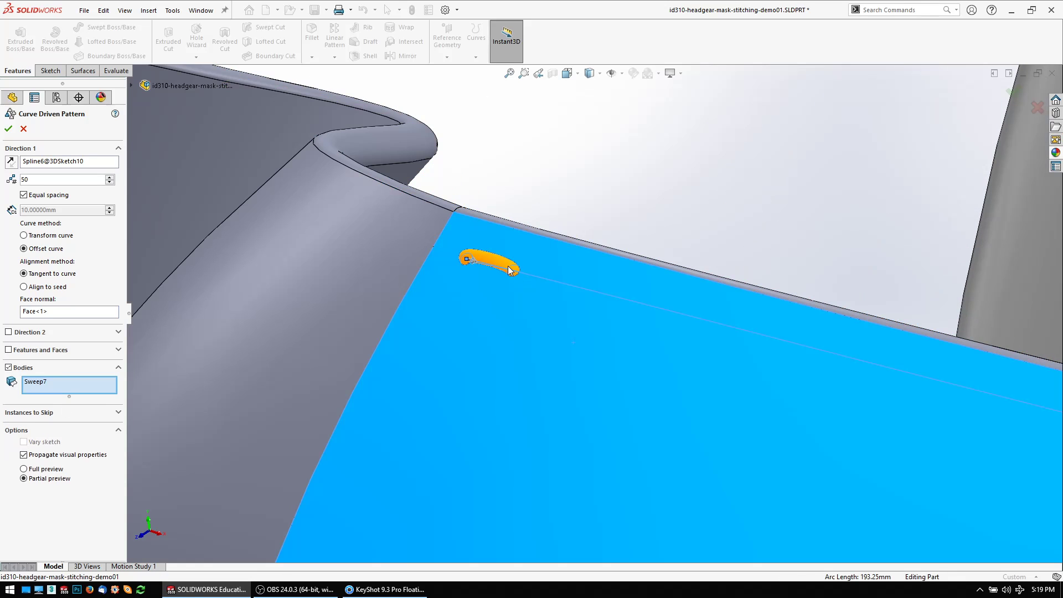
scroll(541, 375, down, 6)
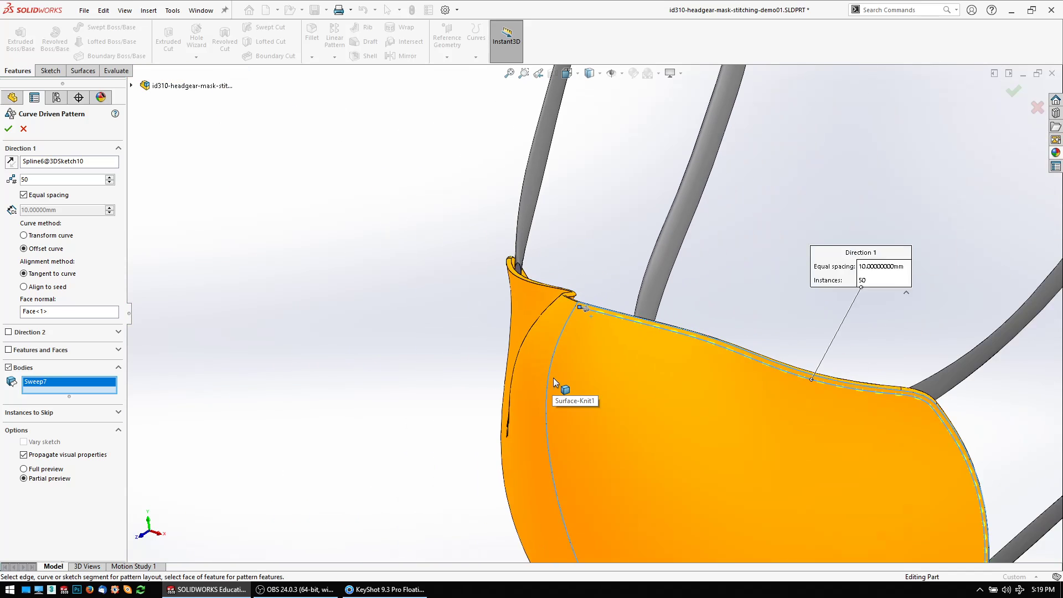
middle_drag(591, 383, 610, 346)
scroll(610, 346, up, 4)
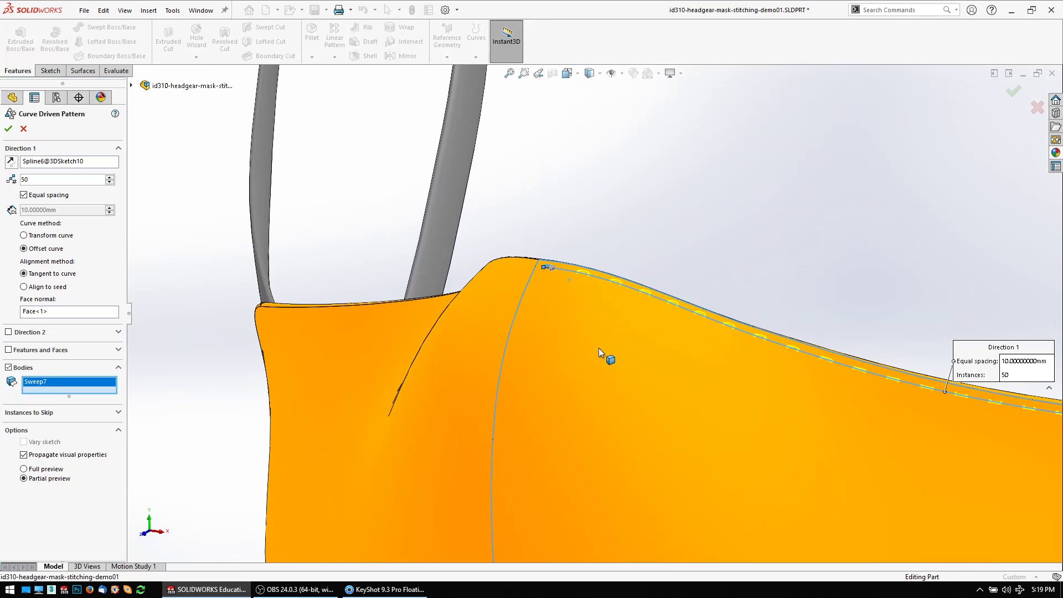
scroll(562, 277, up, 3)
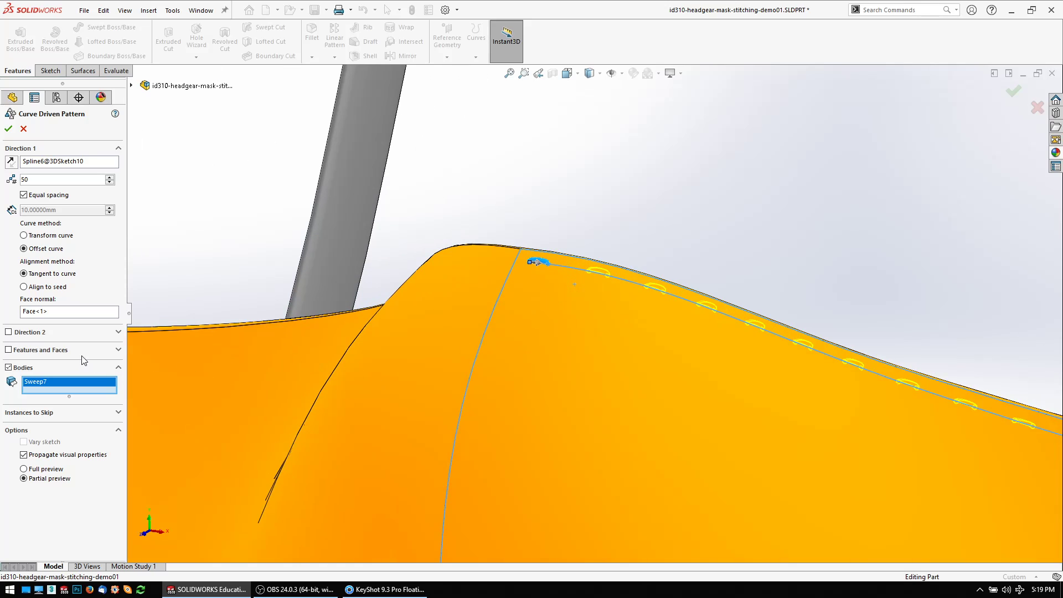
click(555, 268)
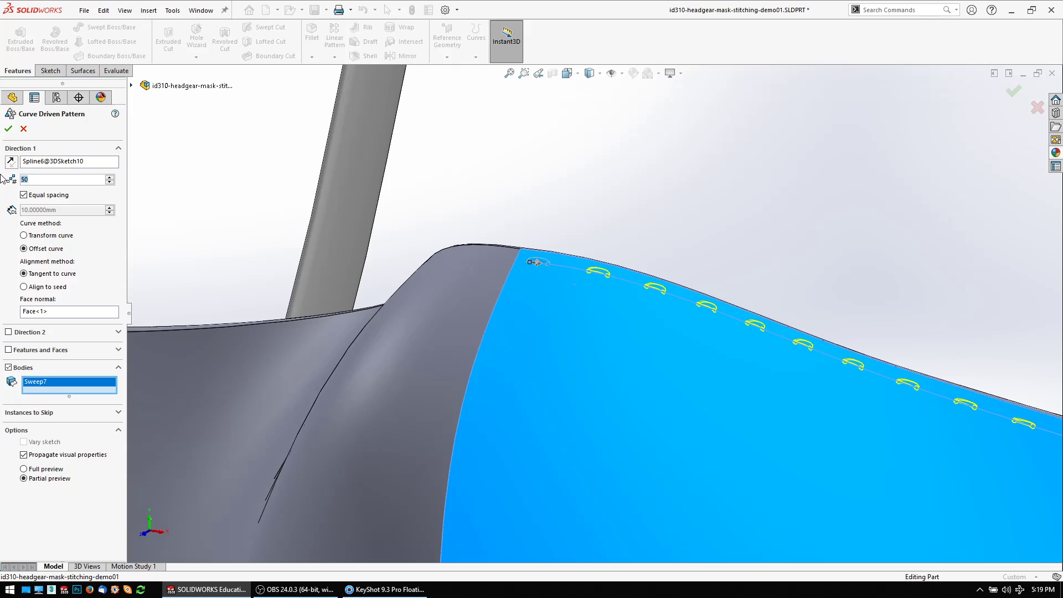
text(60)
key(Return)
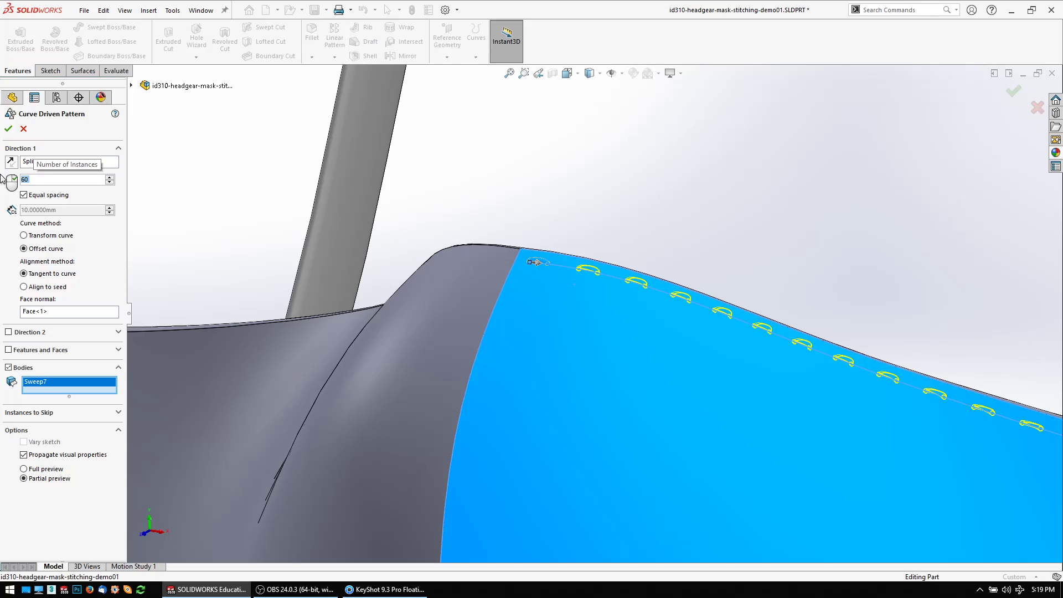
scroll(447, 323, down, 3)
scroll(544, 304, down, 2)
scroll(614, 309, up, 3)
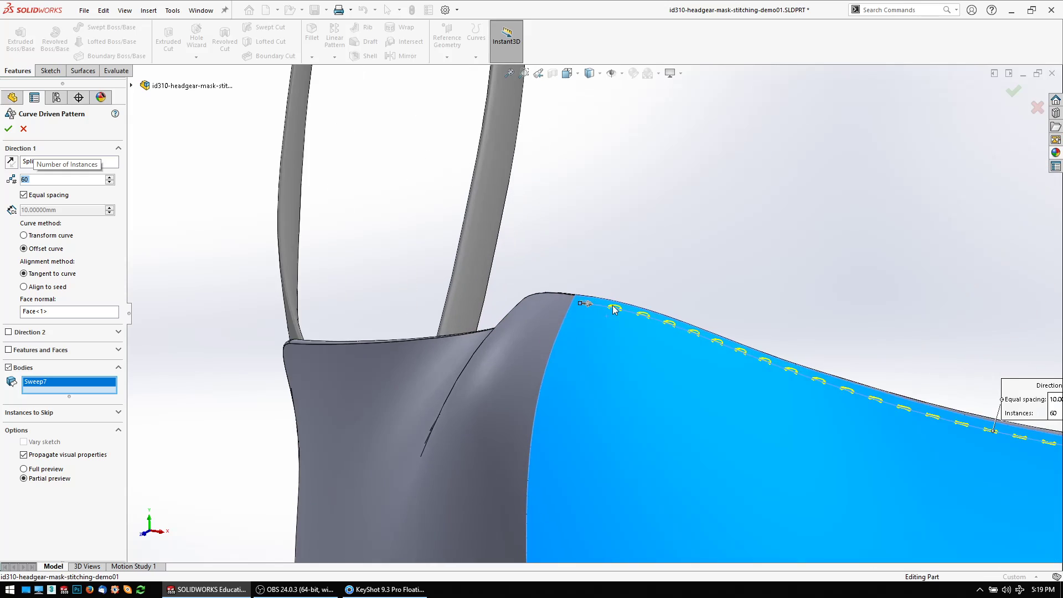
scroll(615, 309, up, 3)
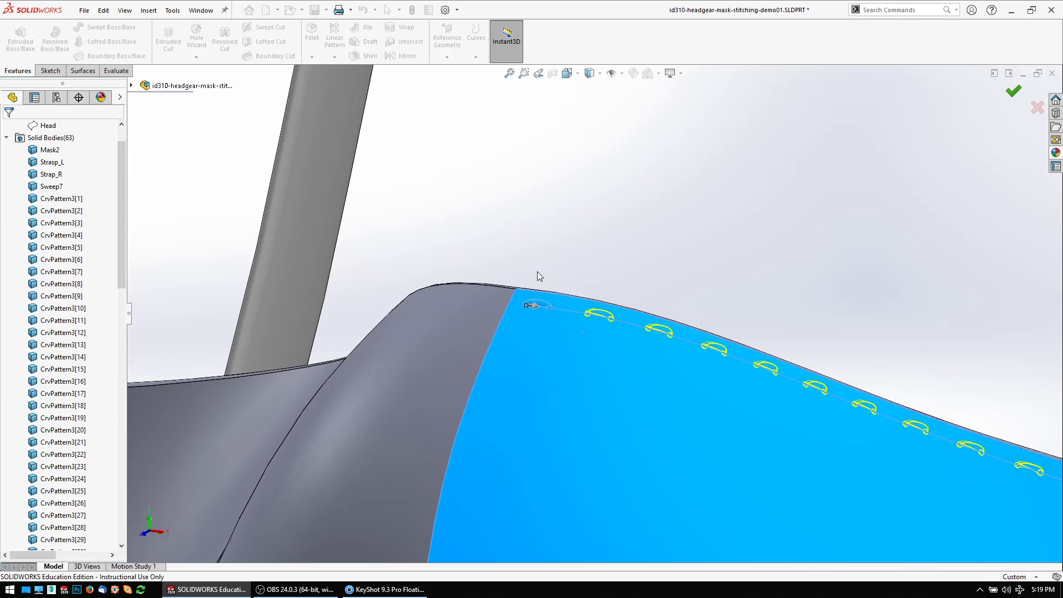
drag(120, 241, 124, 532)
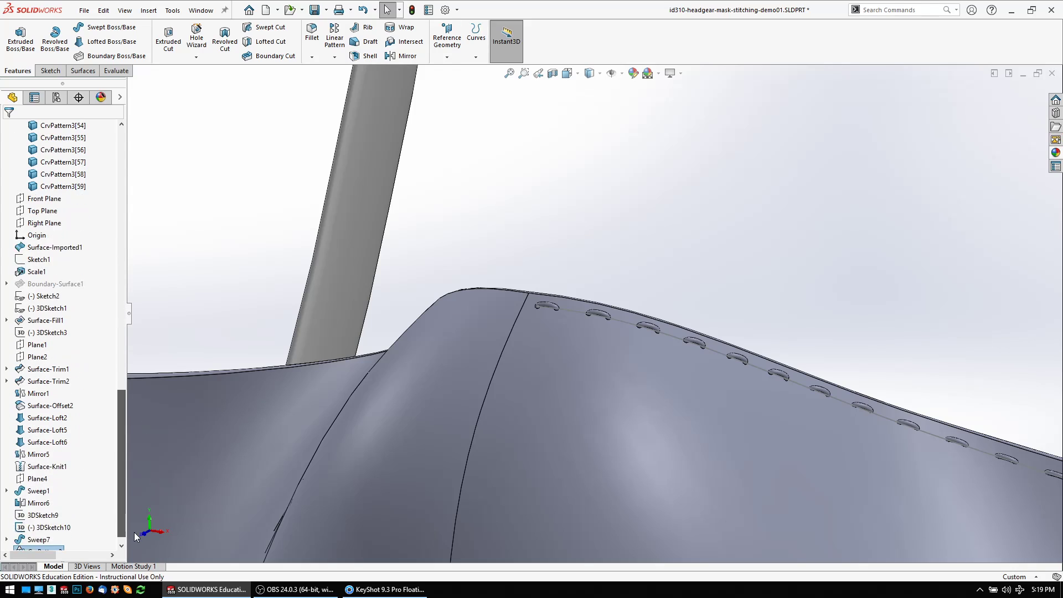
Edit 3DSketch11 under Sweep7, move the spline endpoint and rebuild the elongated stitch loops.
click(33, 539)
click(9, 540)
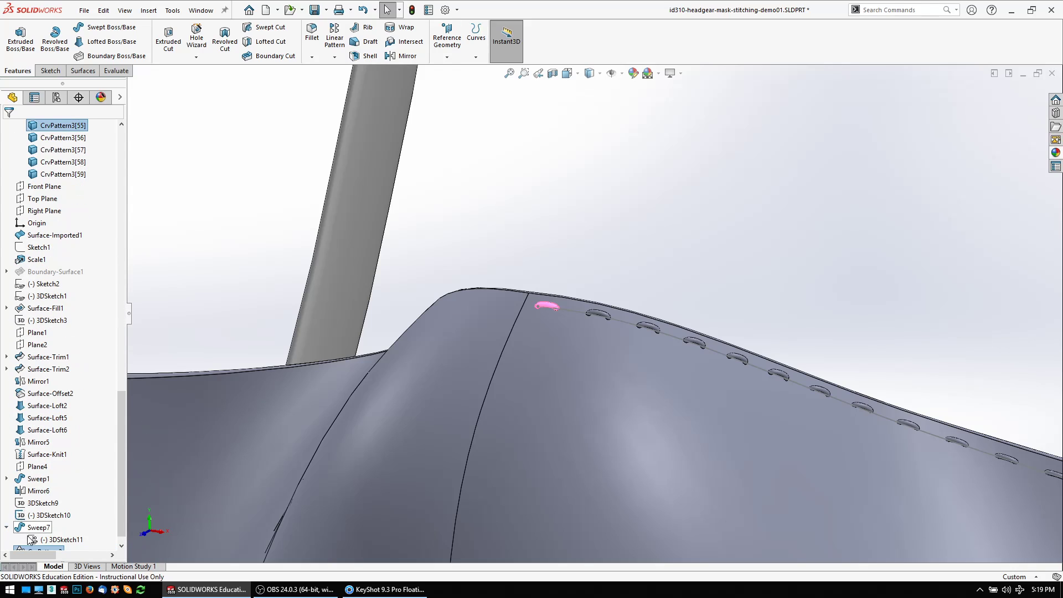
click(58, 540)
click(40, 505)
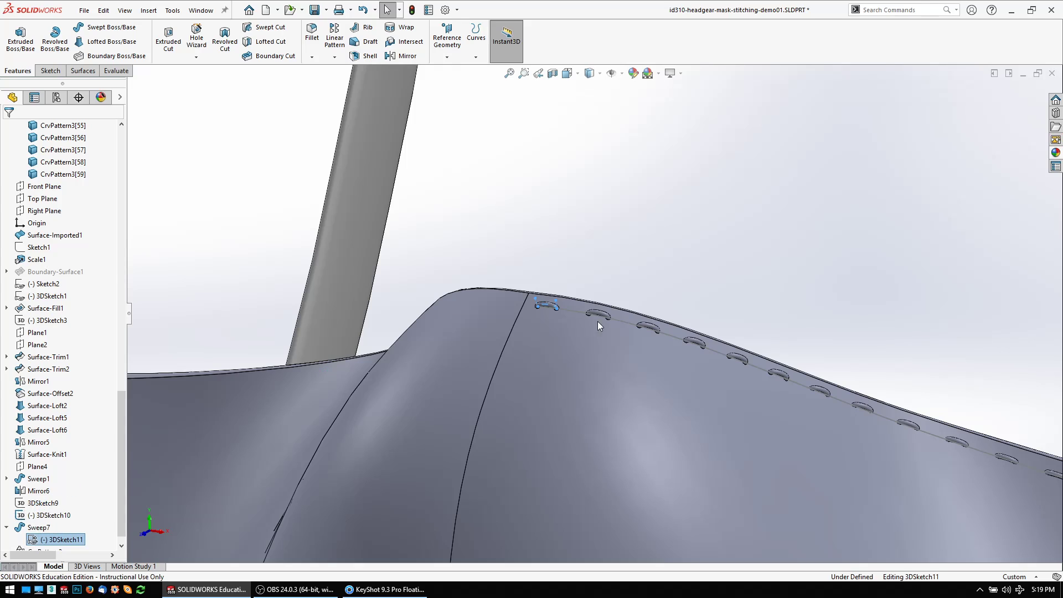
scroll(571, 310, up, 3)
scroll(570, 310, up, 1)
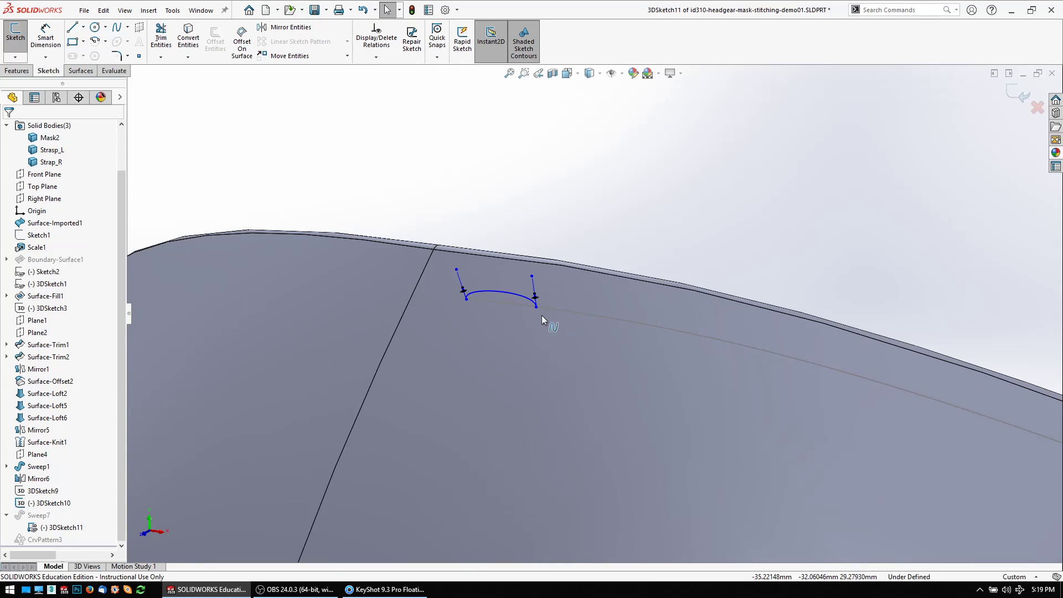
click(565, 315)
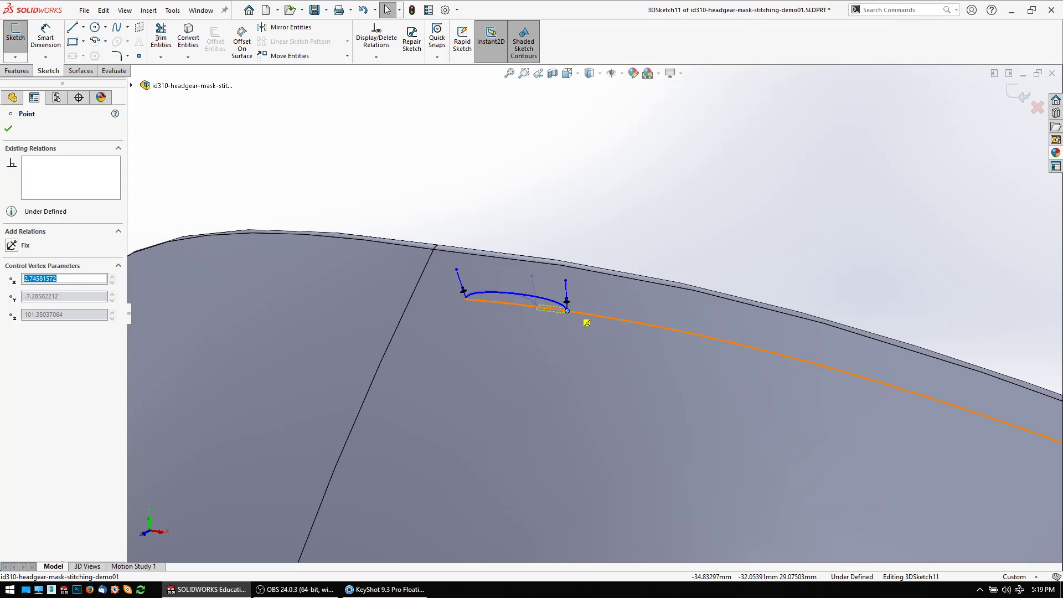
click(1024, 96)
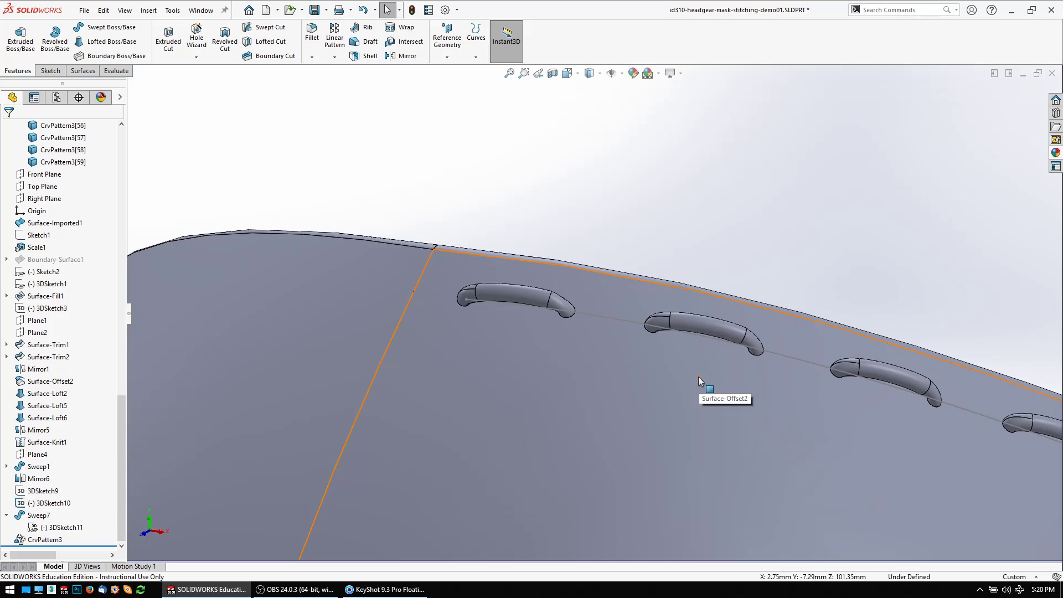
Shorten the 3DSketch11 spline again so the pattern rebuilds as compact rounded stitches around the rim.
key(Escape)
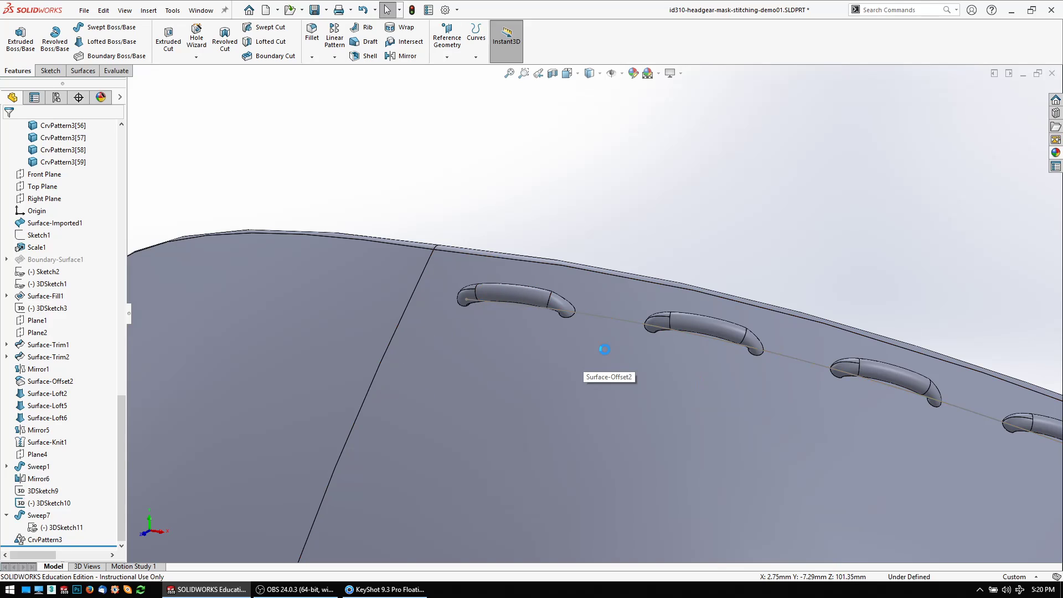
double_click(605, 350)
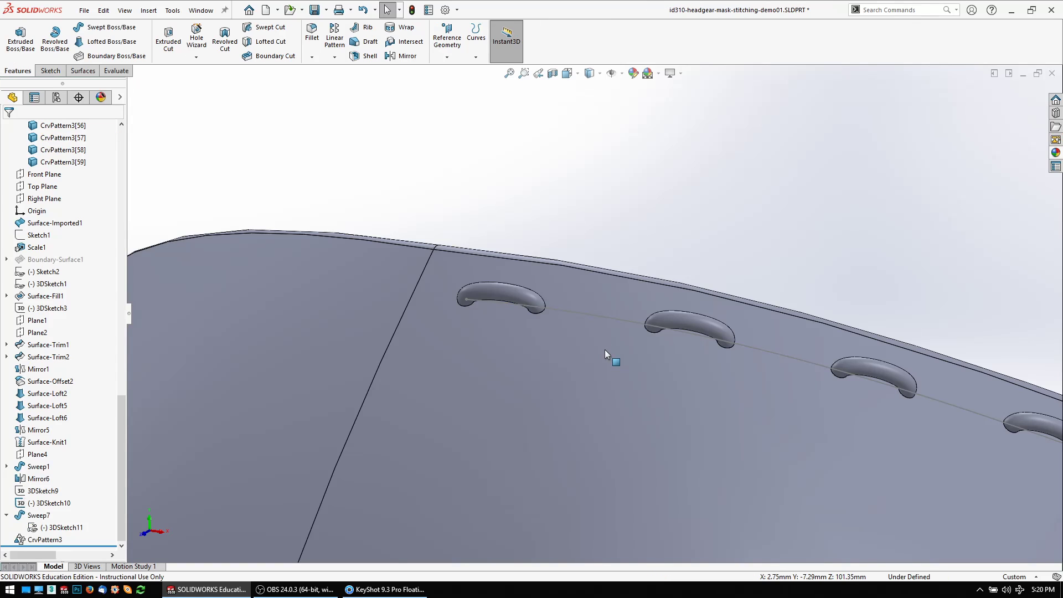
scroll(605, 350, down, 3)
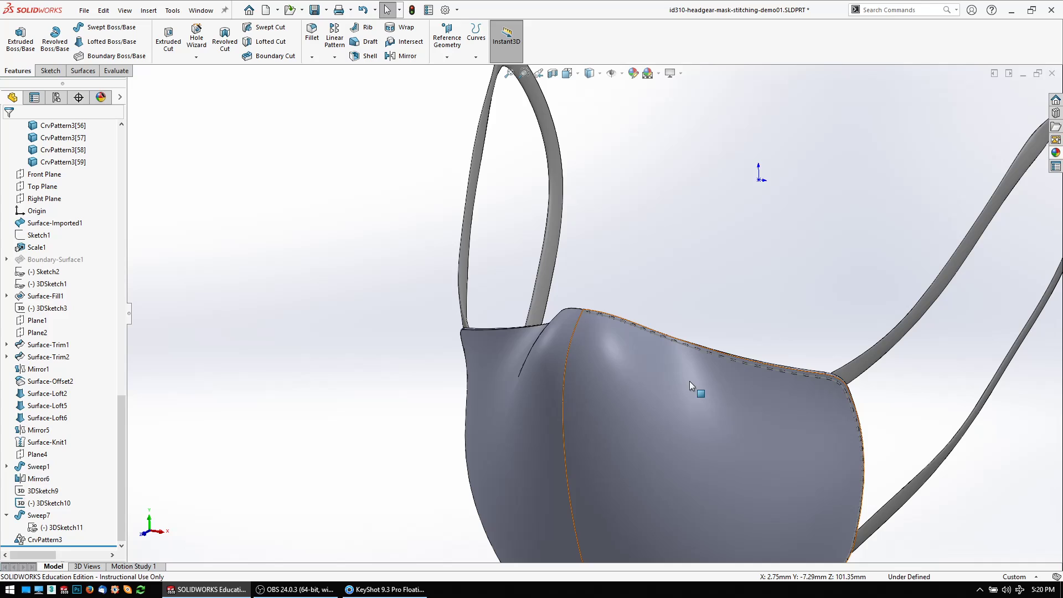
mouse_move(636, 353)
middle_down()
mouse_move(576, 349)
mouse_move(672, 380)
middle_up()
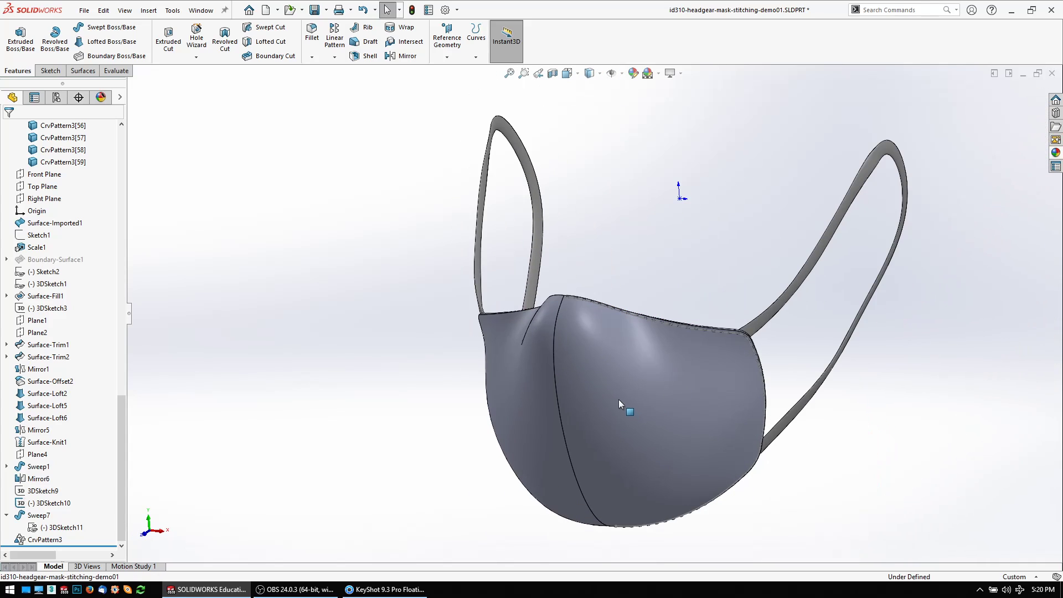